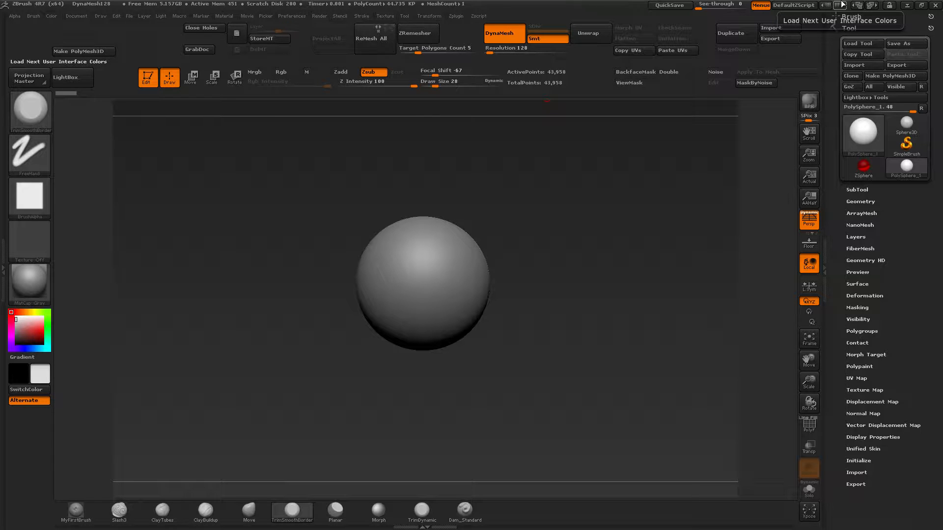
Step: Set the draw size to 558 and choose the TrimSmoothBorder brush
key(s)
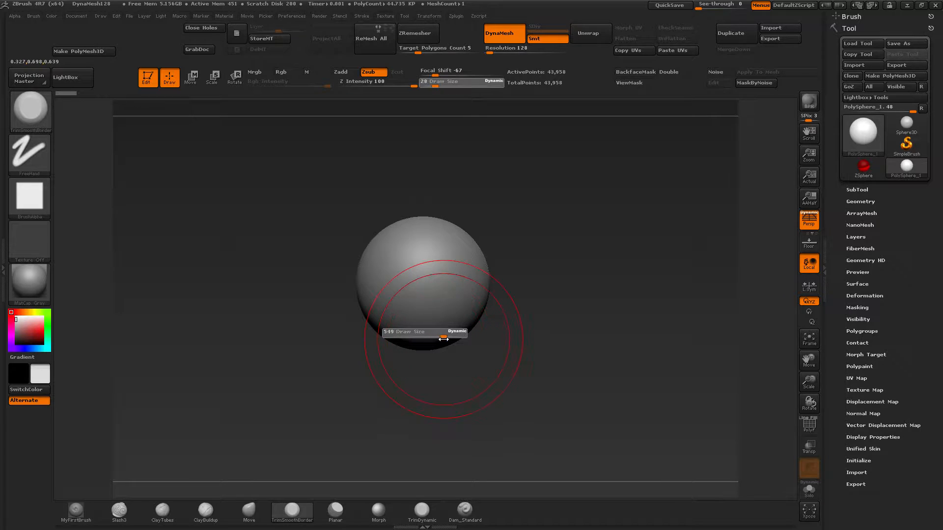
drag(433, 338, 448, 338)
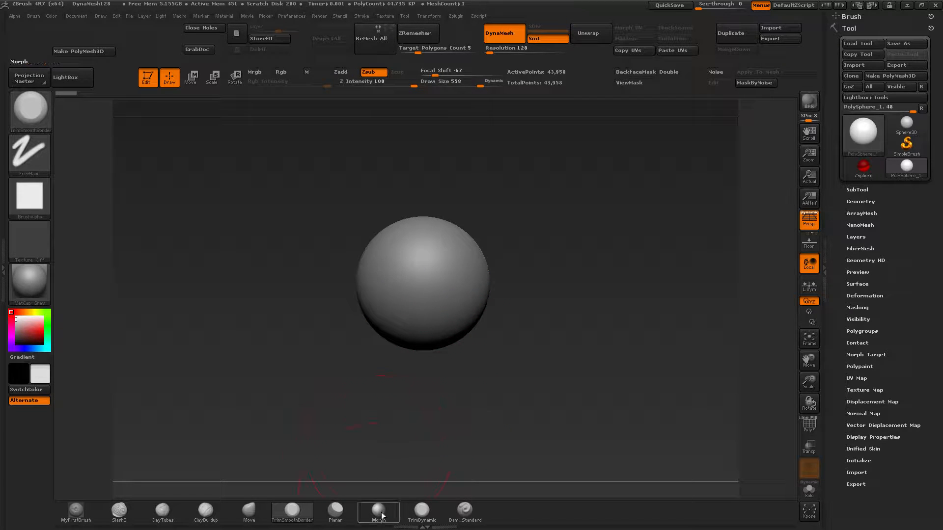
mouse_move(386, 519)
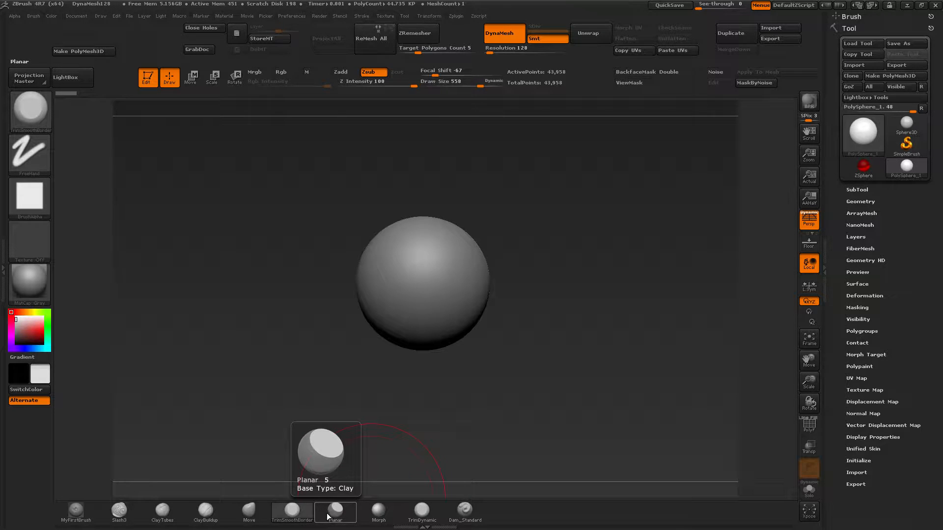
click(292, 511)
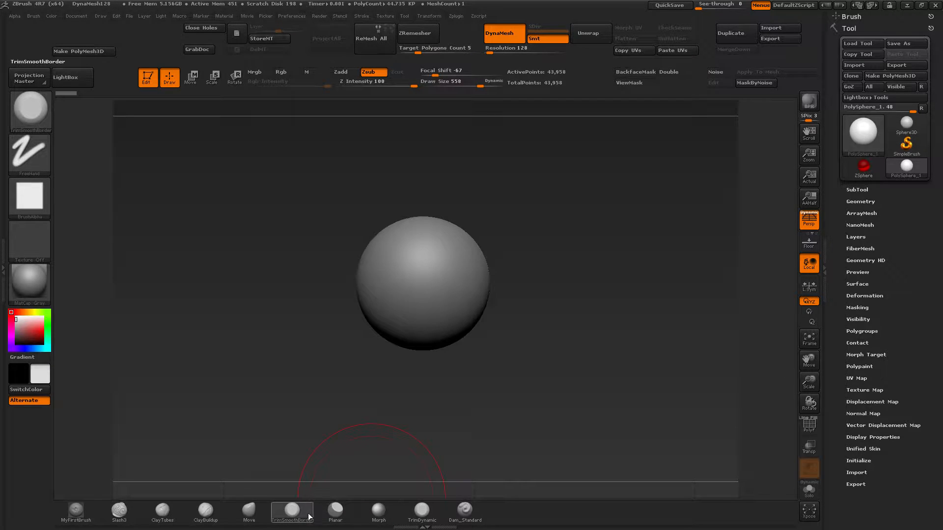
click(308, 514)
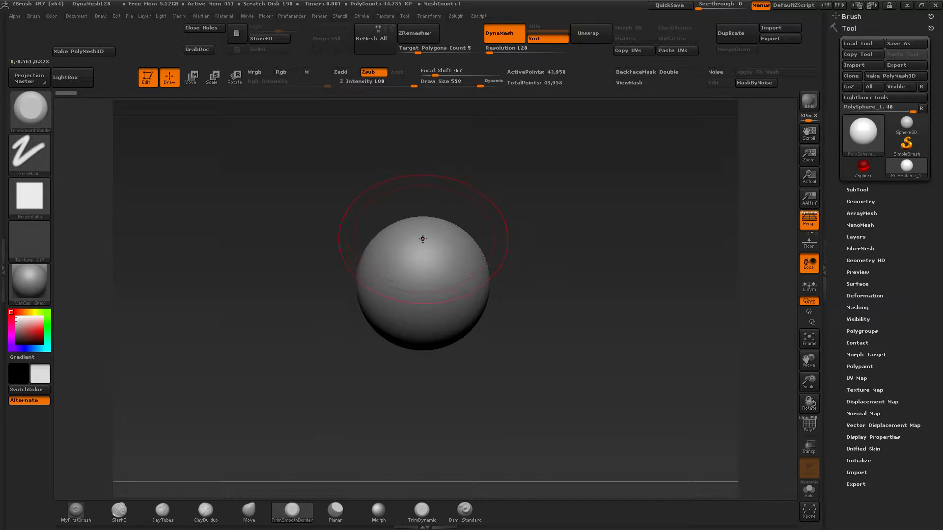
Step: Trim the sphere's top and adjoining sides into broad flat planes with TrimSmoothBorder
mouse_move(421, 239)
mouse_down()
mouse_move(413, 245)
mouse_move(442, 260)
mouse_move(457, 246)
mouse_move(417, 239)
mouse_move(427, 265)
mouse_move(461, 245)
mouse_move(432, 231)
mouse_move(344, 256)
mouse_move(378, 280)
mouse_move(456, 256)
mouse_move(388, 235)
mouse_move(378, 275)
mouse_move(431, 271)
mouse_up()
mouse_move(420, 386)
mouse_down()
mouse_move(426, 274)
mouse_move(432, 284)
mouse_move(437, 270)
mouse_up()
drag(336, 275, 340, 307)
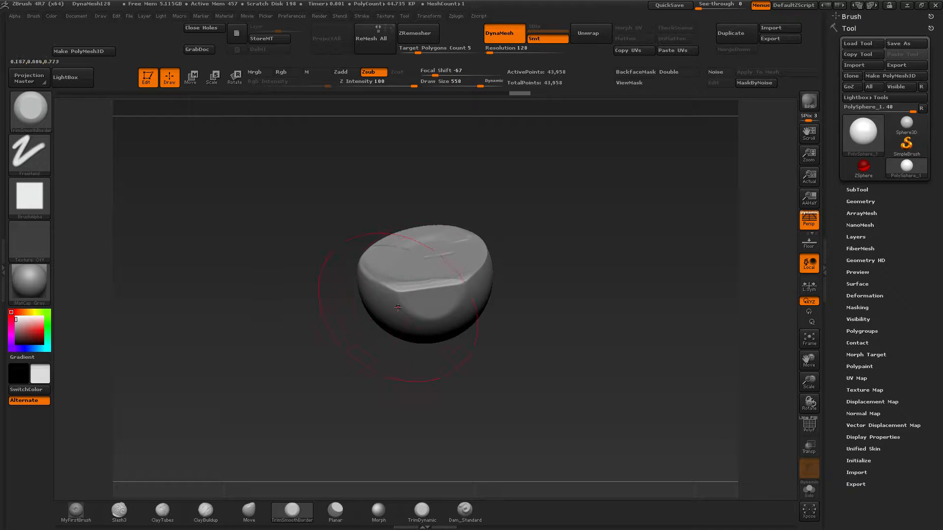
mouse_move(425, 308)
mouse_down()
mouse_move(417, 302)
mouse_move(448, 295)
mouse_up()
mouse_move(339, 291)
mouse_down()
mouse_move(400, 298)
mouse_move(378, 283)
mouse_move(398, 304)
mouse_move(370, 304)
mouse_move(344, 264)
mouse_up()
mouse_move(250, 267)
mouse_down()
mouse_move(300, 245)
mouse_move(296, 234)
mouse_move(302, 245)
mouse_move(288, 255)
mouse_move(294, 216)
mouse_move(275, 236)
mouse_move(294, 225)
mouse_move(315, 244)
mouse_up()
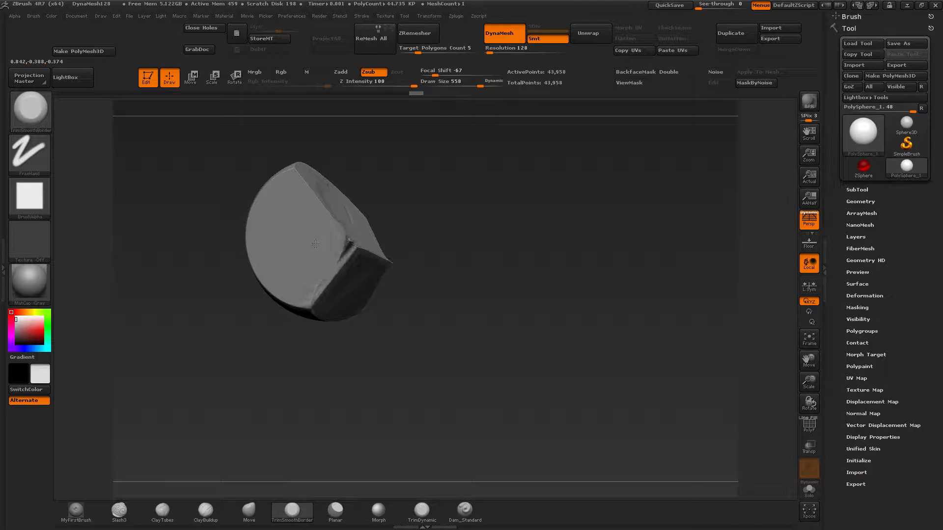
Step: Cut several angular facets into the rounded sides next to the first flat planes
drag(432, 337, 452, 258)
mouse_move(300, 206)
mouse_down()
mouse_move(302, 246)
mouse_move(333, 226)
mouse_move(328, 249)
mouse_move(343, 287)
mouse_move(334, 275)
mouse_move(294, 275)
mouse_up()
mouse_move(261, 223)
mouse_down()
mouse_move(258, 209)
mouse_move(261, 228)
mouse_move(286, 238)
mouse_move(294, 227)
mouse_up()
drag(264, 268, 264, 264)
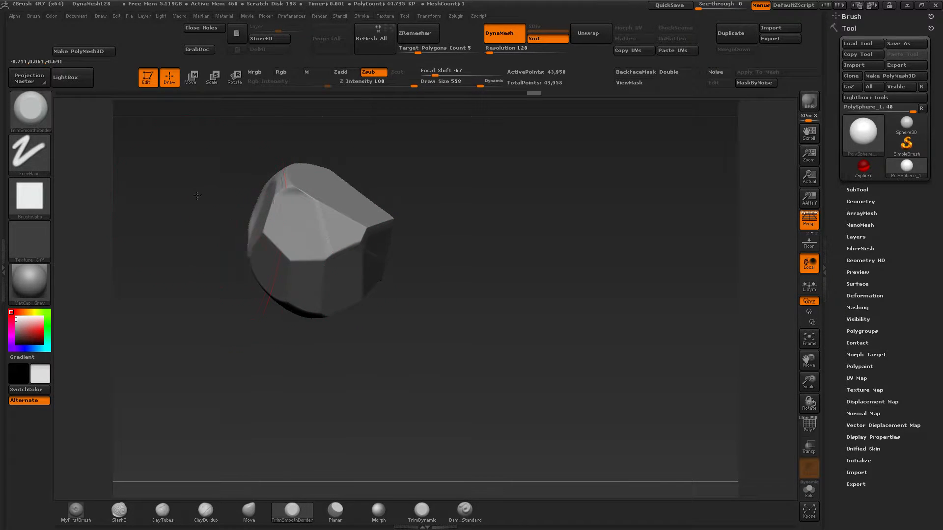
drag(197, 196, 208, 243)
drag(264, 175, 269, 179)
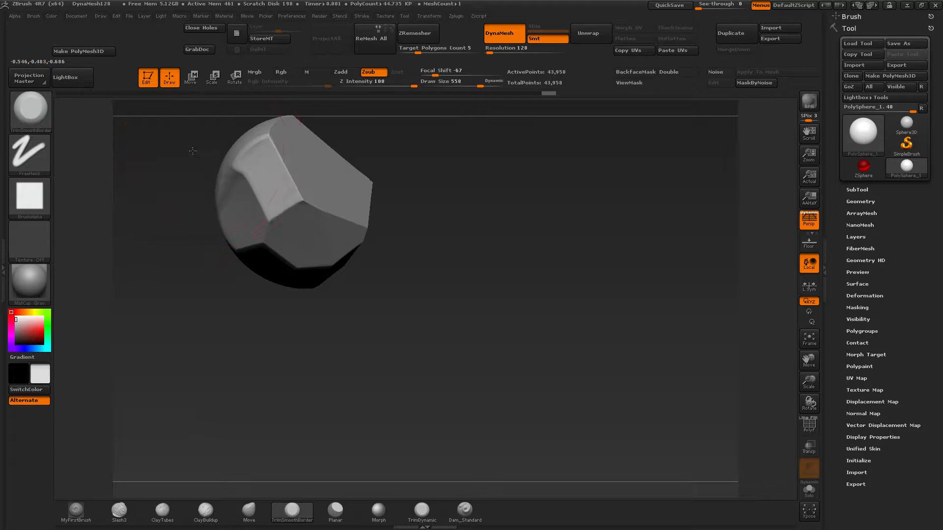
drag(194, 151, 228, 176)
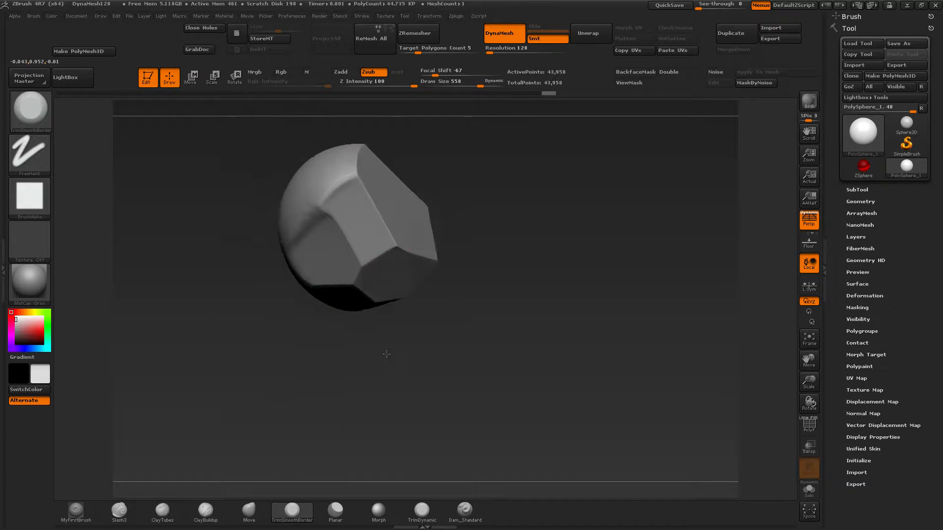
Step: Continue trimming facets around the still-round half of the sphere to give it a rough boulder shape
mouse_move(385, 354)
mouse_down()
mouse_move(273, 242)
mouse_move(295, 265)
mouse_up()
mouse_move(417, 256)
mouse_down()
mouse_move(439, 283)
mouse_move(433, 248)
mouse_move(386, 265)
mouse_up()
drag(264, 276, 330, 271)
mouse_move(324, 276)
mouse_down()
mouse_move(314, 284)
mouse_move(336, 283)
mouse_up()
drag(381, 333, 391, 351)
drag(431, 377, 485, 404)
mouse_move(445, 373)
mouse_down()
mouse_move(436, 374)
mouse_move(465, 360)
mouse_up()
mouse_move(508, 382)
mouse_down()
mouse_move(483, 354)
mouse_move(457, 377)
mouse_move(416, 390)
mouse_up()
mouse_move(399, 392)
mouse_down()
mouse_move(366, 385)
mouse_move(347, 337)
mouse_up()
drag(252, 315, 338, 350)
mouse_move(281, 351)
mouse_down()
mouse_move(296, 330)
mouse_move(315, 362)
mouse_up()
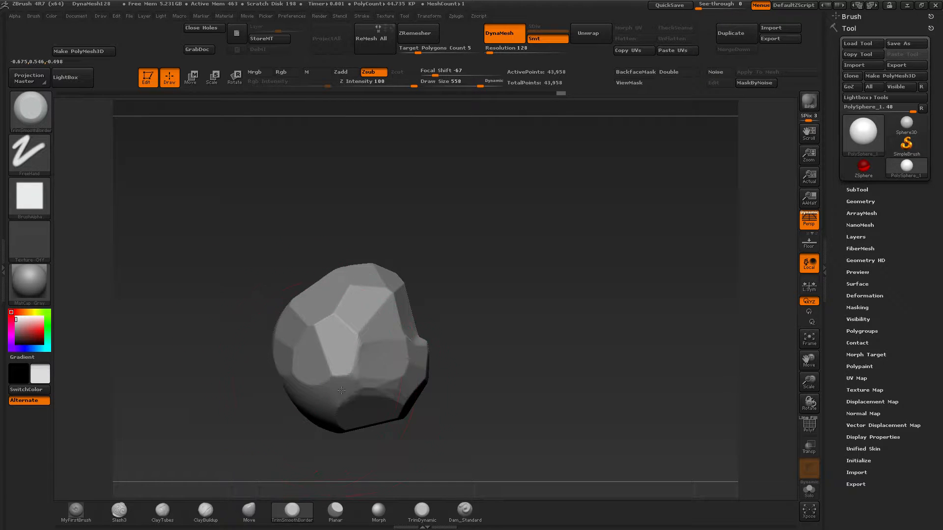
Step: Flatten the remaining rounded areas near the boulder's underside and far side
drag(342, 390, 342, 393)
mouse_move(255, 339)
mouse_down()
mouse_move(290, 314)
mouse_move(314, 333)
mouse_move(366, 349)
mouse_move(386, 380)
mouse_move(406, 389)
mouse_move(394, 399)
mouse_up()
mouse_move(250, 277)
mouse_down()
mouse_move(314, 304)
mouse_move(313, 295)
mouse_up()
drag(394, 300, 408, 318)
mouse_move(427, 281)
mouse_down()
mouse_move(441, 334)
mouse_move(466, 351)
mouse_up()
Step: Reduce the draw size to 298 and carve smaller planes and a bevelled edge into the large flat face
key(s)
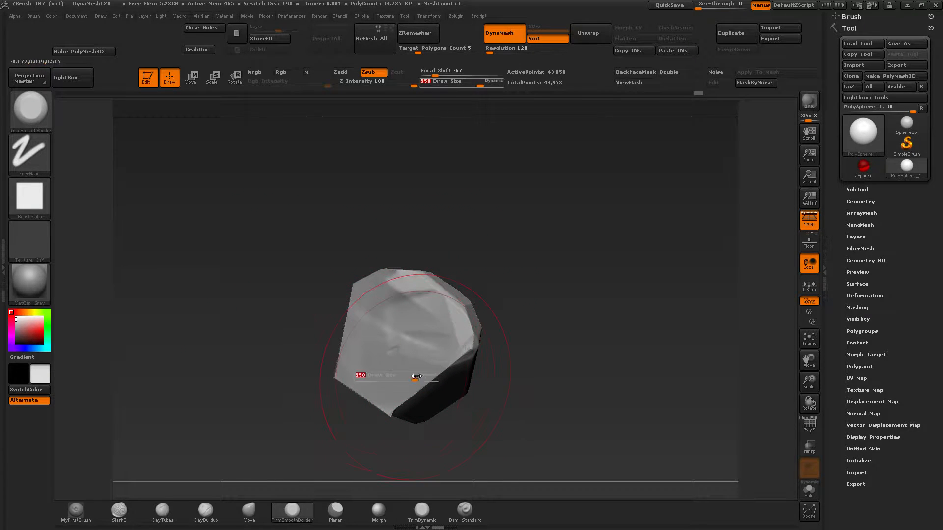
drag(419, 378, 401, 378)
mouse_move(427, 347)
mouse_down()
mouse_move(454, 363)
mouse_move(445, 297)
mouse_move(414, 289)
mouse_up()
drag(346, 261, 354, 255)
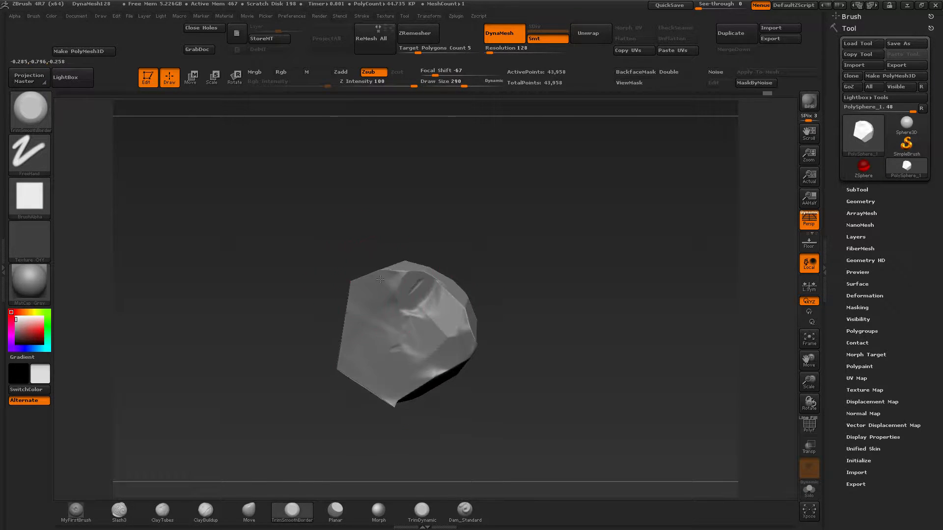
drag(386, 281, 376, 301)
mouse_move(314, 289)
mouse_down()
mouse_move(461, 290)
mouse_move(448, 286)
mouse_up()
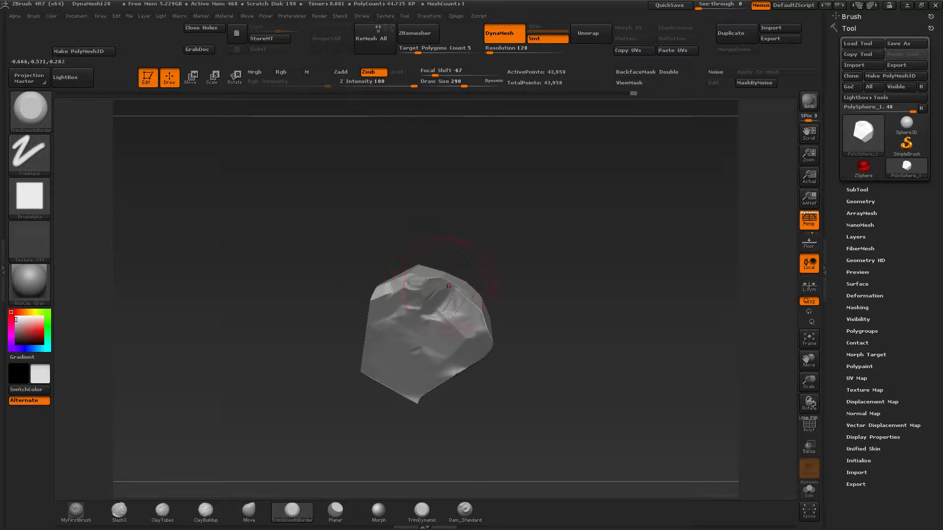
mouse_move(311, 320)
mouse_down()
mouse_move(327, 304)
mouse_move(379, 316)
mouse_move(384, 308)
mouse_up()
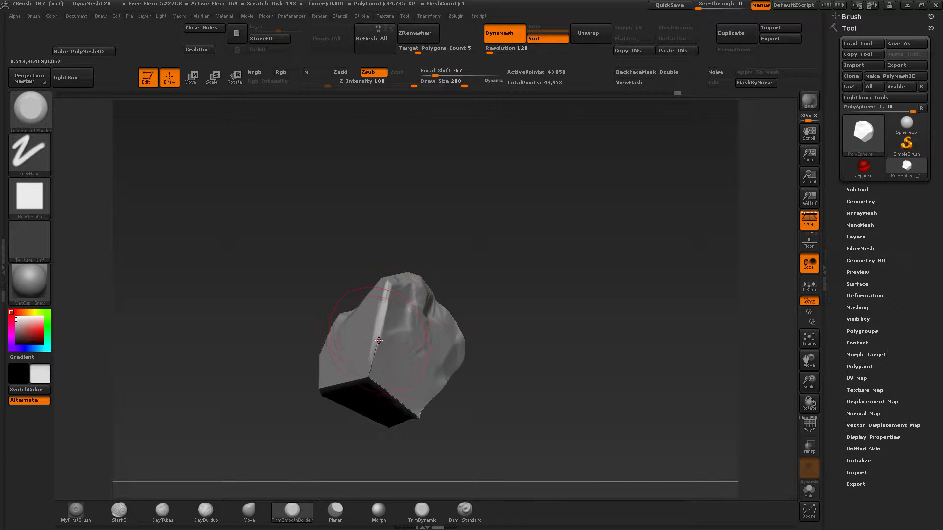
mouse_move(379, 340)
mouse_down()
mouse_move(374, 374)
mouse_move(405, 408)
mouse_move(442, 398)
mouse_move(418, 421)
mouse_move(426, 423)
mouse_move(429, 391)
mouse_move(407, 382)
mouse_move(440, 386)
mouse_up()
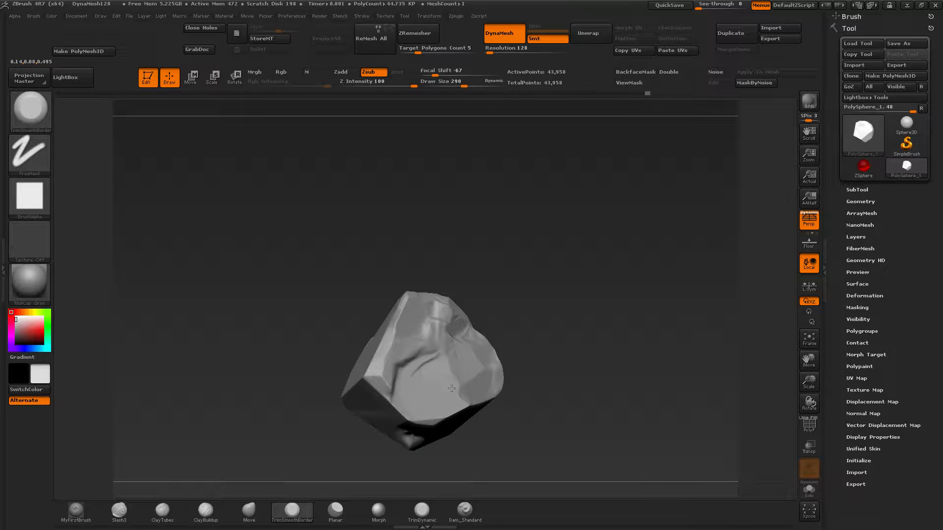
Step: Trim more small breaks and ridges into the boulder's carved face and its lower corner
mouse_move(516, 419)
mouse_down()
mouse_move(565, 325)
mouse_move(546, 300)
mouse_up()
mouse_move(468, 312)
mouse_down()
mouse_move(457, 319)
mouse_move(477, 313)
mouse_move(467, 307)
mouse_move(458, 309)
mouse_move(495, 314)
mouse_move(446, 317)
mouse_move(451, 335)
mouse_move(478, 314)
mouse_move(506, 314)
mouse_move(470, 323)
mouse_move(452, 303)
mouse_move(486, 319)
mouse_move(477, 326)
mouse_move(463, 317)
mouse_up()
mouse_move(461, 317)
right_down()
mouse_move(388, 325)
mouse_move(408, 334)
right_up()
drag(439, 324, 441, 337)
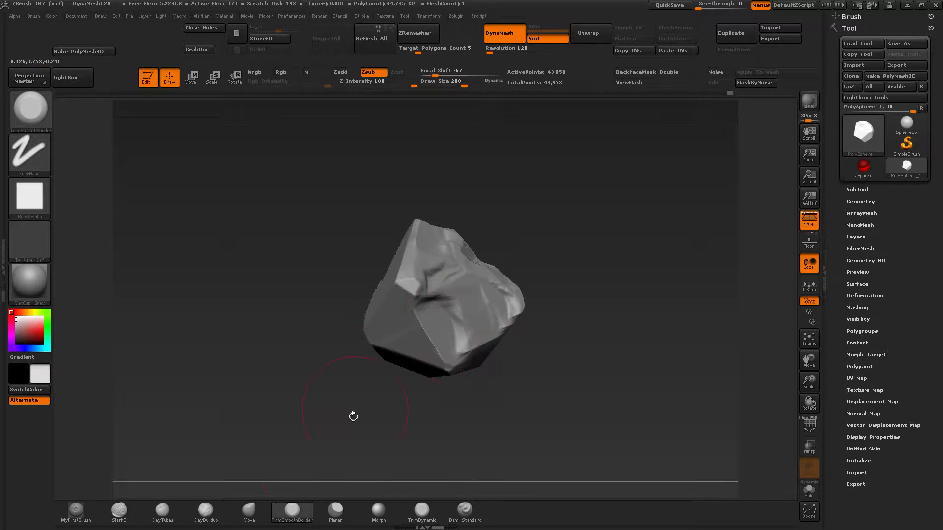
Step: Pull the boulder's lower end outward with the Move brush to make the silhouette longer and less regular
click(241, 520)
mouse_move(200, 385)
right_down()
mouse_move(263, 356)
mouse_move(283, 363)
right_up()
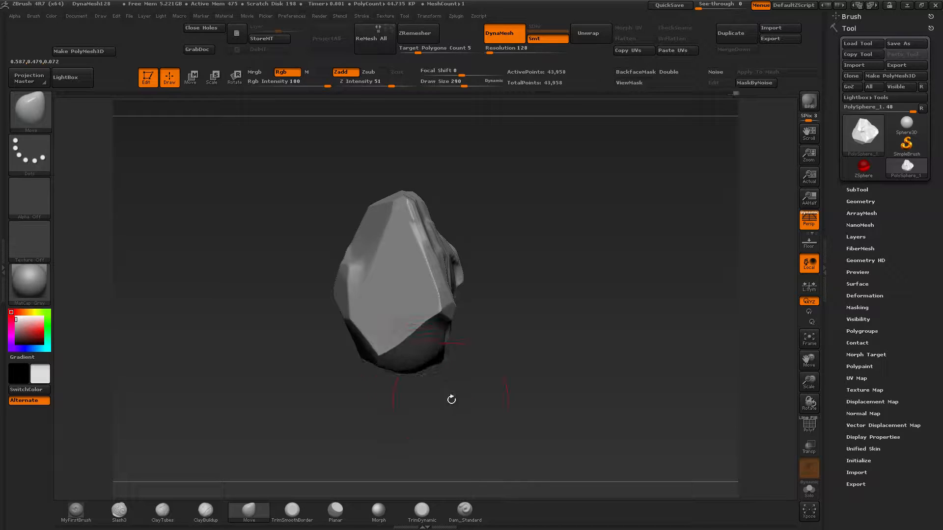
mouse_move(452, 396)
right_down()
mouse_move(419, 395)
mouse_move(377, 356)
mouse_move(347, 381)
mouse_move(406, 342)
right_up()
drag(373, 359, 339, 386)
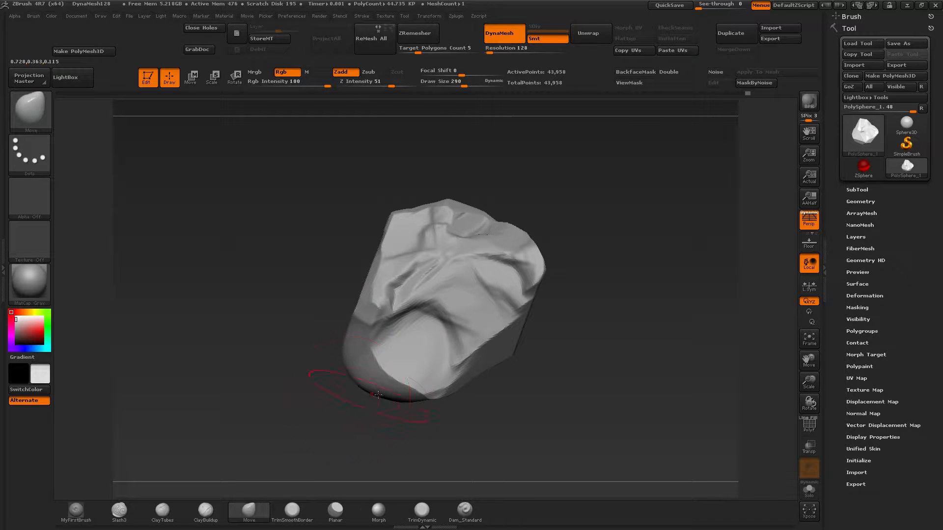
drag(413, 391, 417, 406)
drag(323, 374, 343, 401)
drag(348, 304, 356, 305)
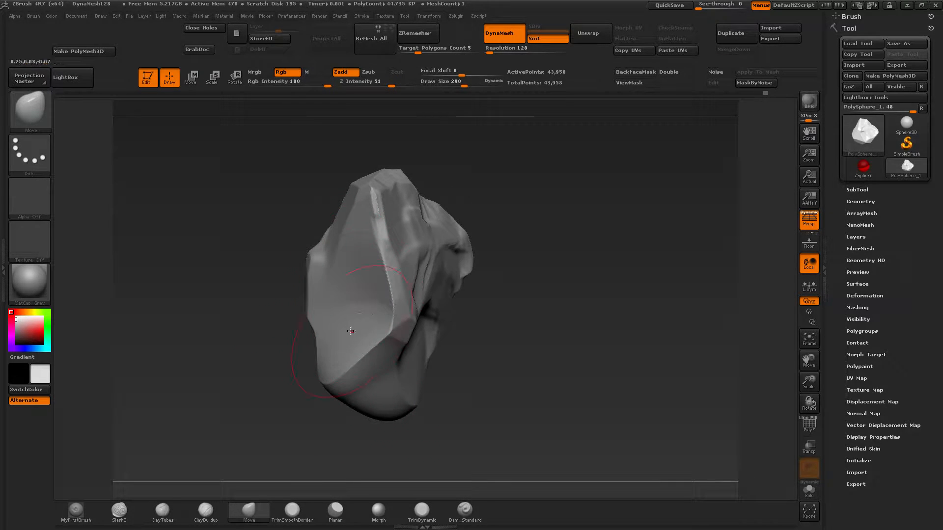
drag(344, 341, 350, 343)
drag(346, 376, 352, 371)
drag(304, 345, 328, 450)
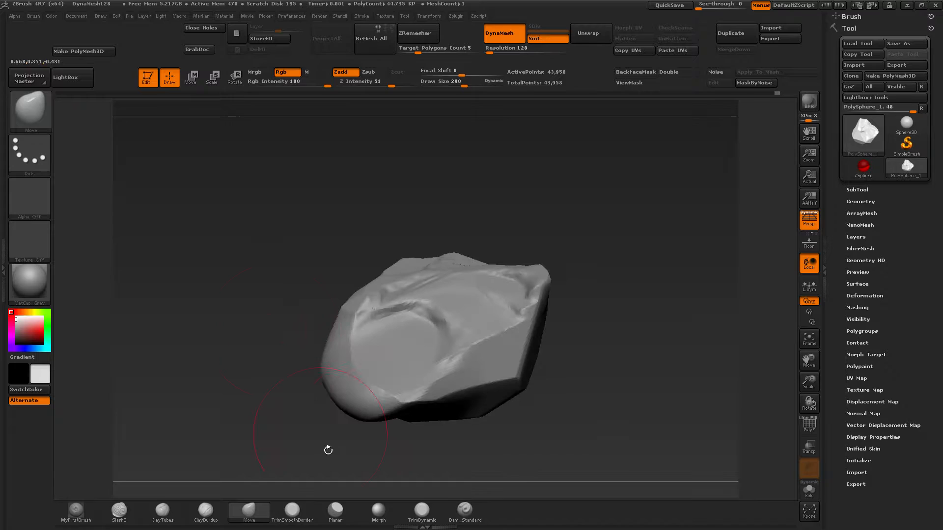
Step: Trim flat facets into the rounded, pulled-out end of the boulder with TrimSmoothBorder
click(305, 516)
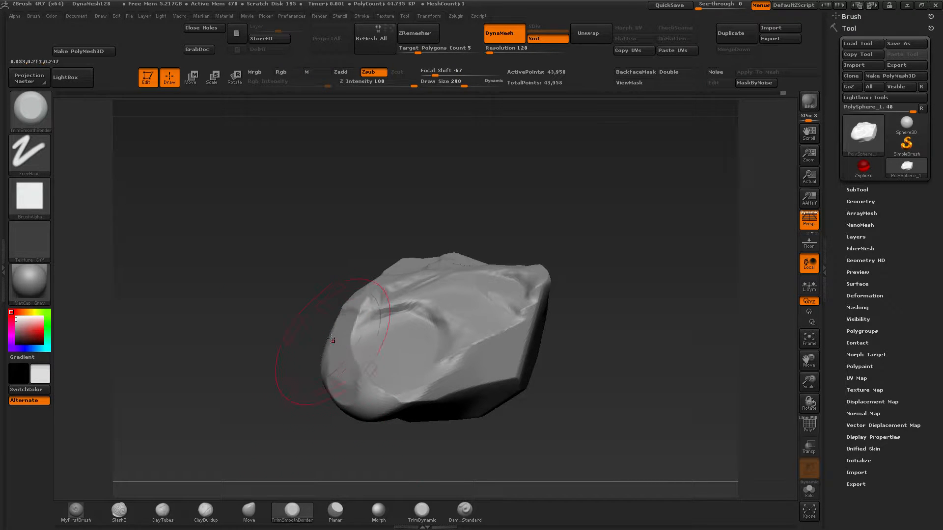
drag(256, 350, 280, 337)
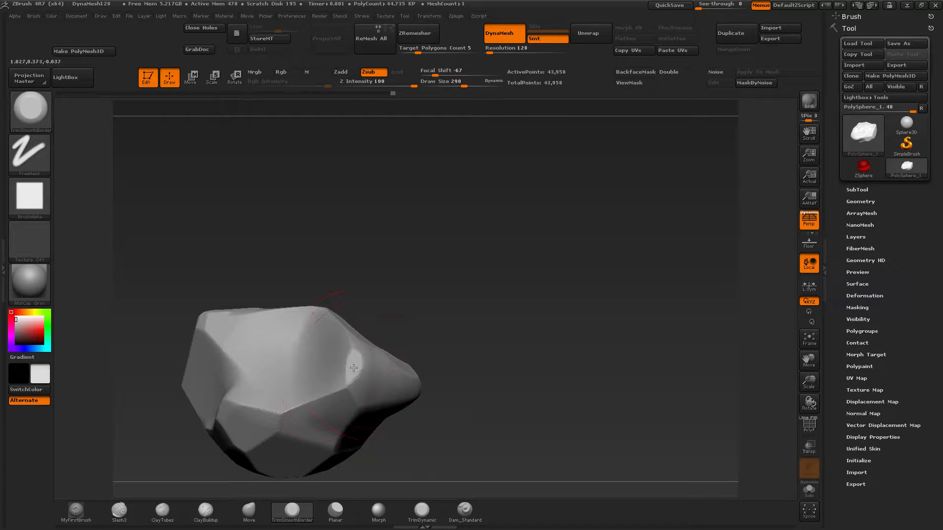
drag(387, 387, 370, 393)
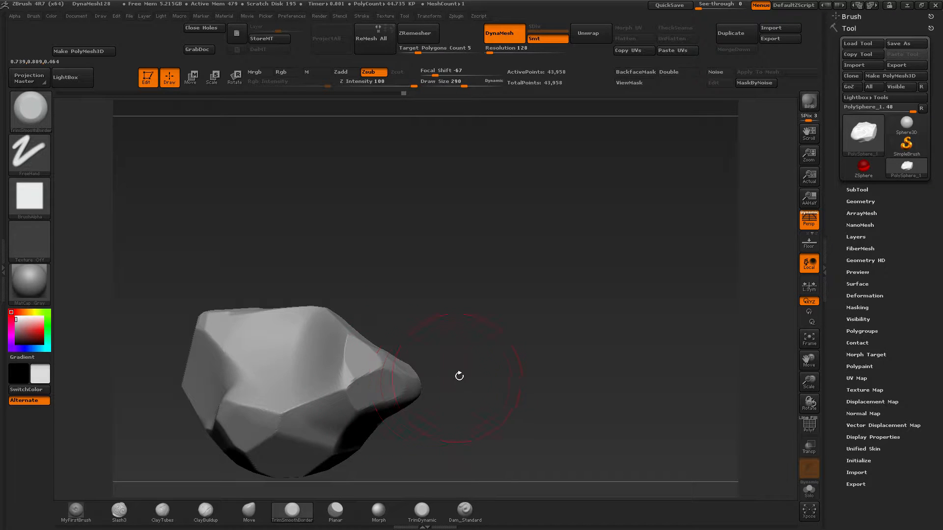
mouse_move(459, 375)
mouse_down()
mouse_move(434, 375)
mouse_move(474, 400)
mouse_up()
mouse_move(275, 280)
mouse_down()
mouse_move(352, 284)
mouse_move(328, 270)
mouse_up()
drag(310, 301, 328, 291)
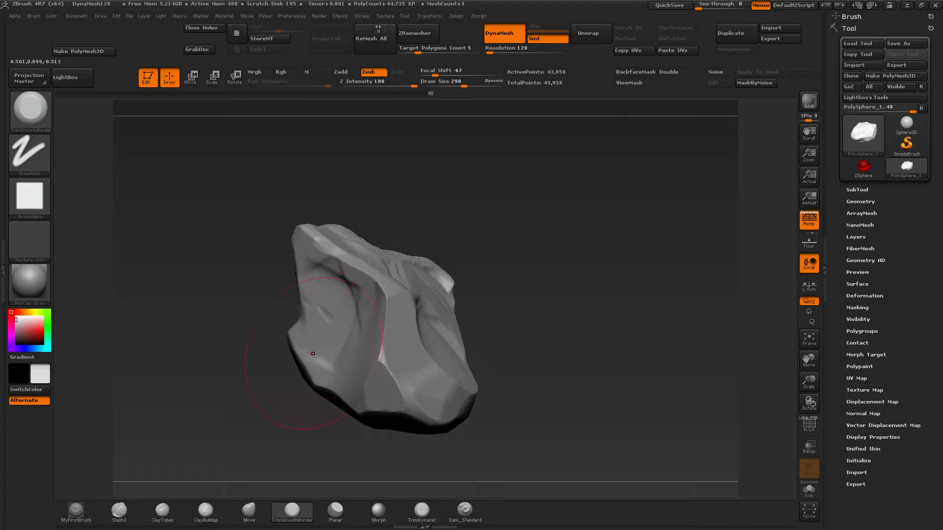
Step: Carve planes into the hollow side face and bevel the long ridge beside it
drag(316, 357, 315, 344)
mouse_move(314, 270)
mouse_down()
mouse_move(338, 273)
mouse_move(375, 340)
mouse_move(346, 369)
mouse_up()
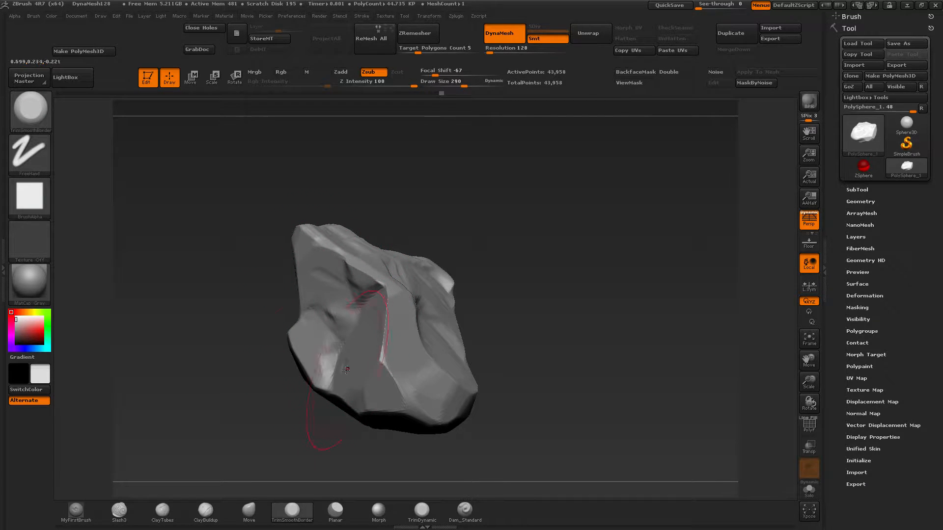
mouse_move(360, 316)
mouse_down()
mouse_move(334, 300)
mouse_move(382, 291)
mouse_move(384, 348)
mouse_up()
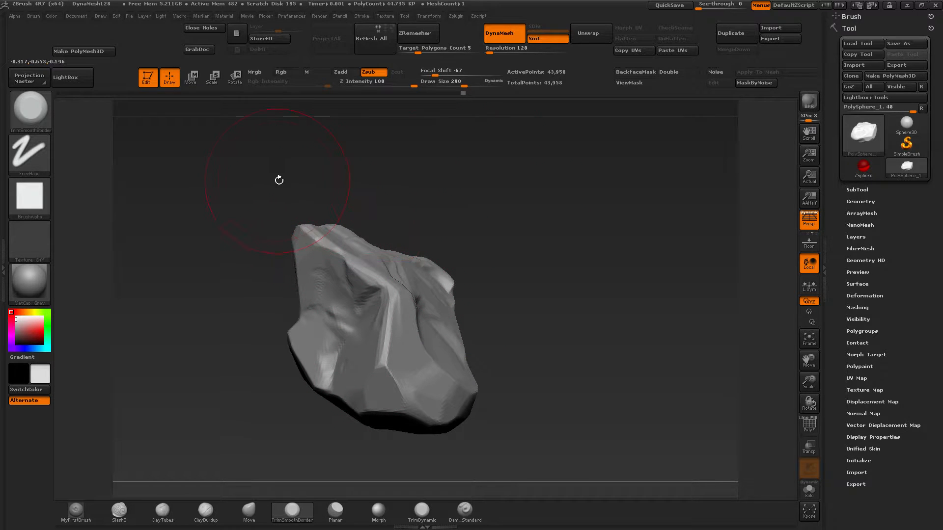
Step: Start saving the project and create and open a folder named TestBoulder03 inside the desktop's ZBrush folder
key(ctrl+s)
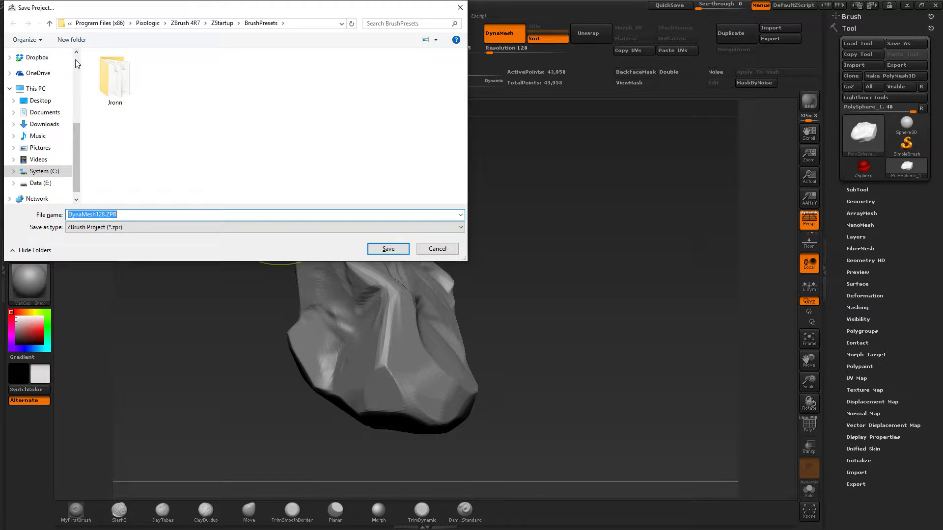
scroll(54, 78, up, 3)
click(52, 81)
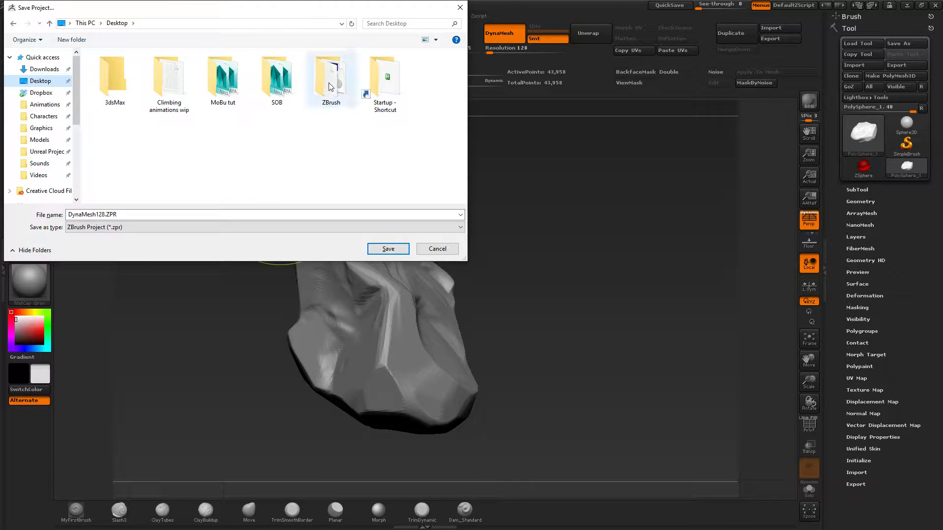
double_click(330, 90)
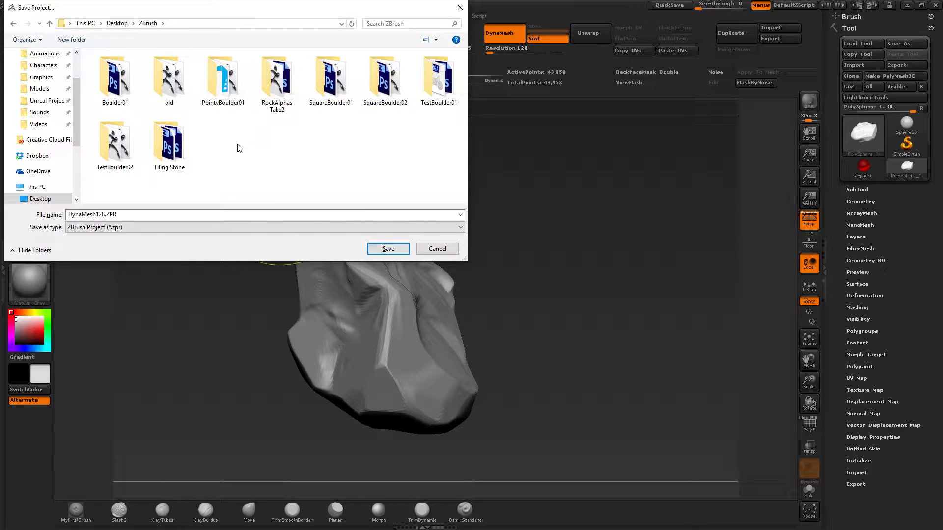
right_click(226, 137)
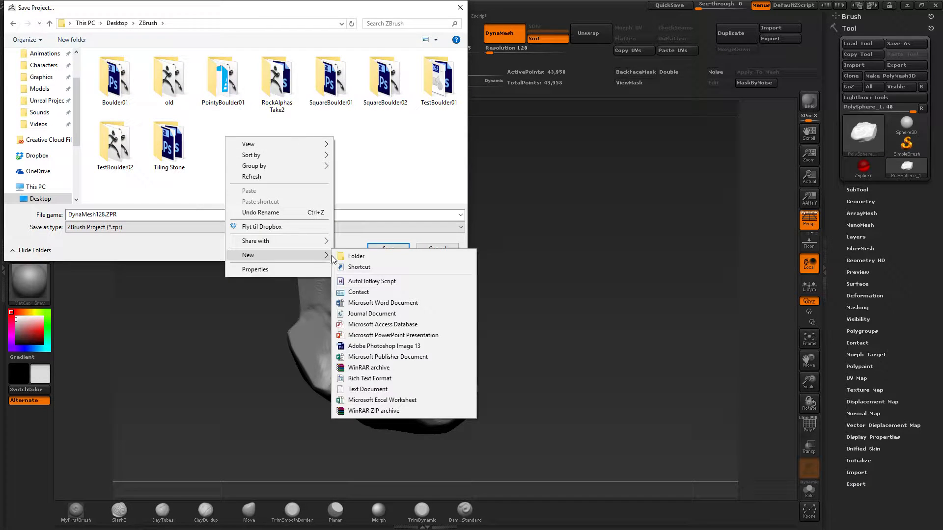
click(336, 256)
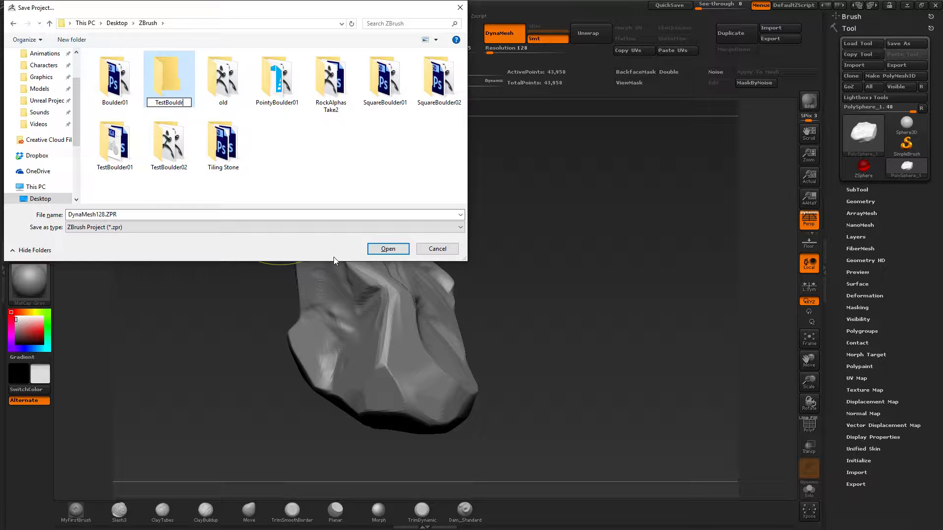
text(03)
key(Return)
key(Return)
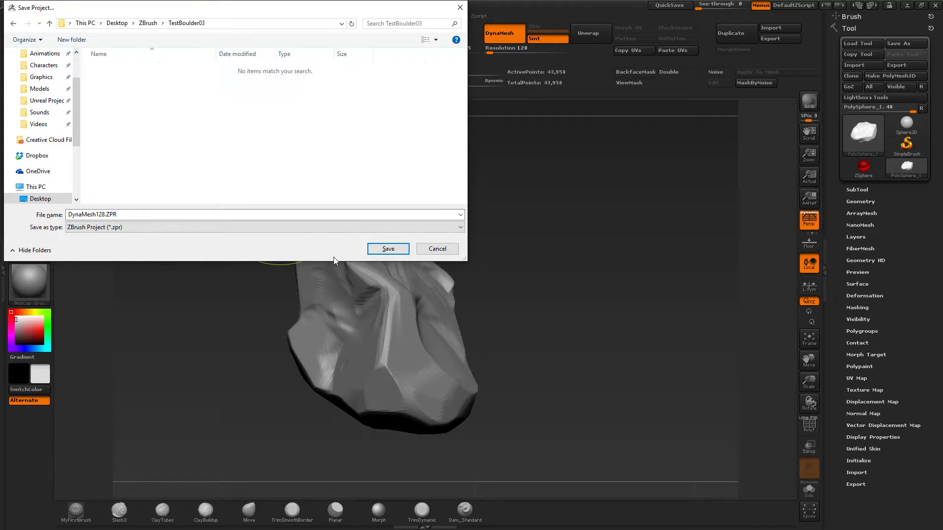
Step: Save the project as TestBoulder03 and set the DynaMesh resolution to 1024
click(274, 212)
key(ctrl+a)
key(BackSpace)
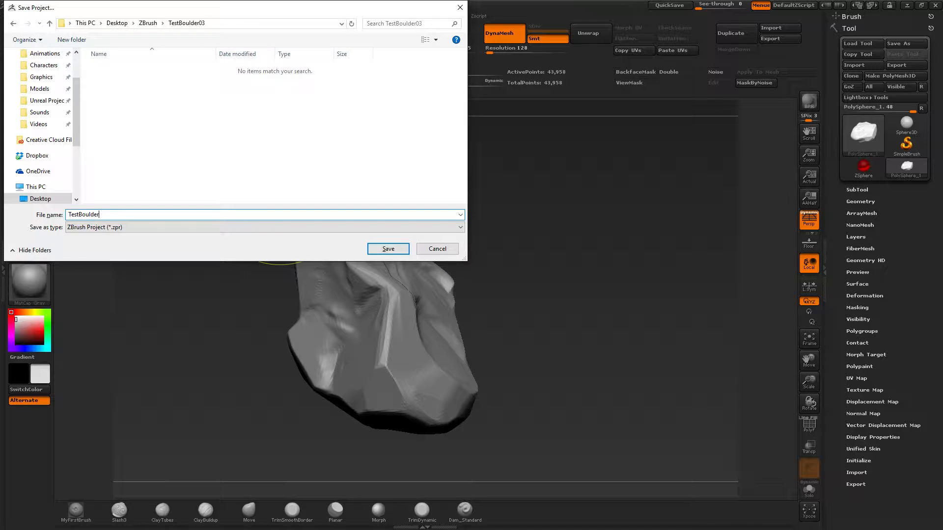
key(Return)
key(Return)
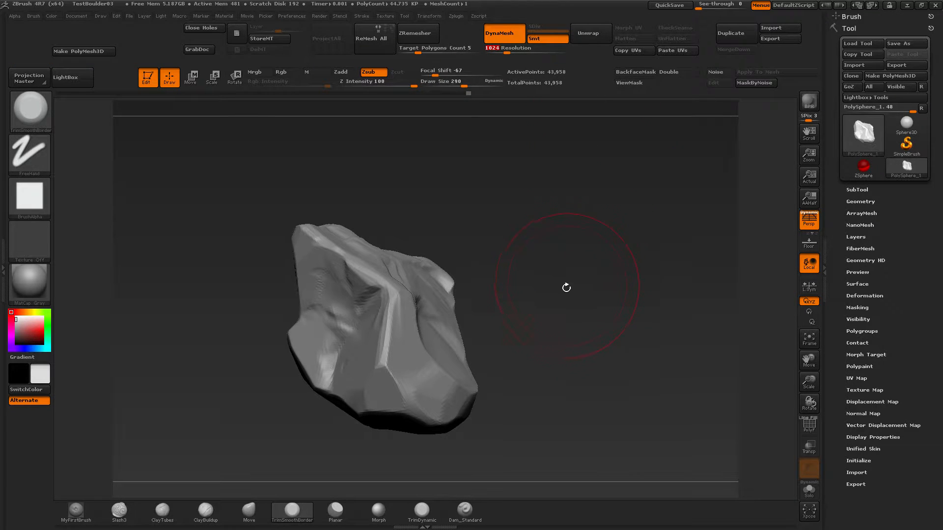
Step: Remesh the boulder at DynaMesh resolution 1024 and reduce the brush draw size to 86
key(ctrl)
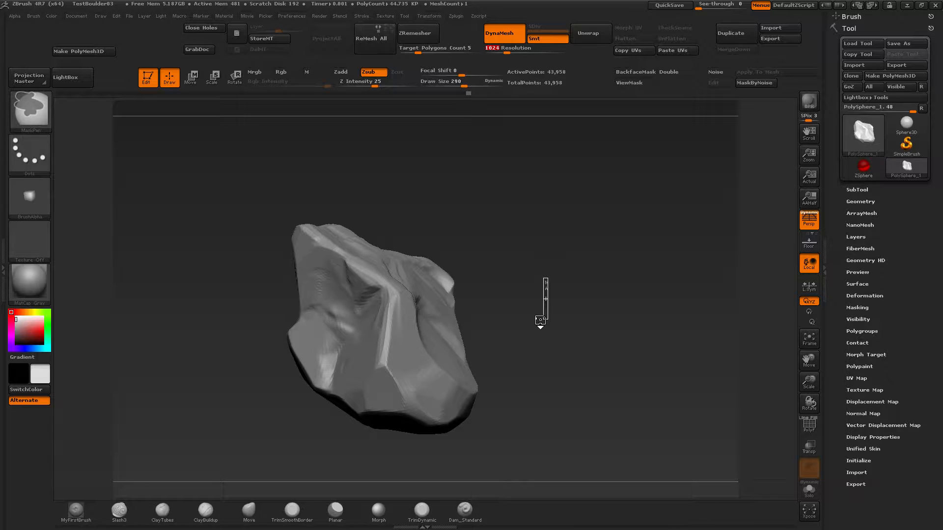
ctrl+click(540, 320)
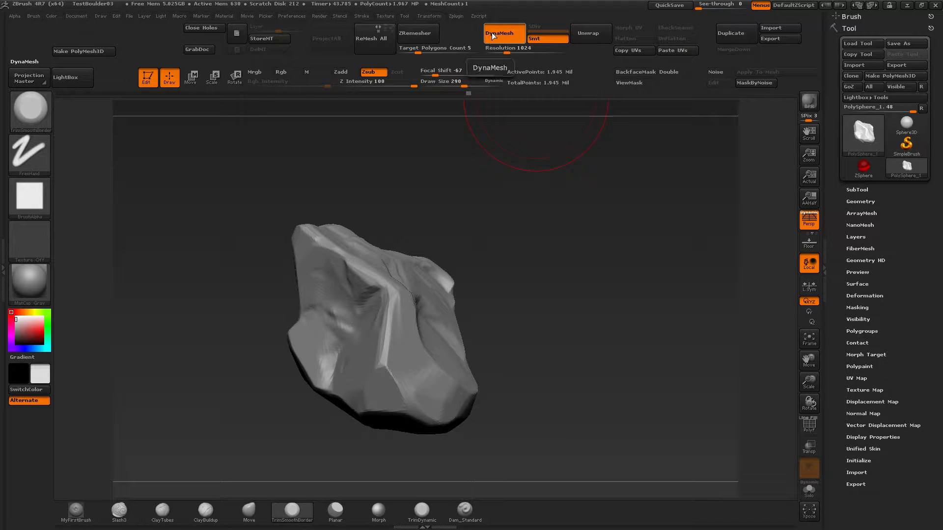
mouse_move(310, 257)
mouse_down()
mouse_move(304, 239)
mouse_move(279, 255)
mouse_move(295, 258)
mouse_move(280, 228)
mouse_up()
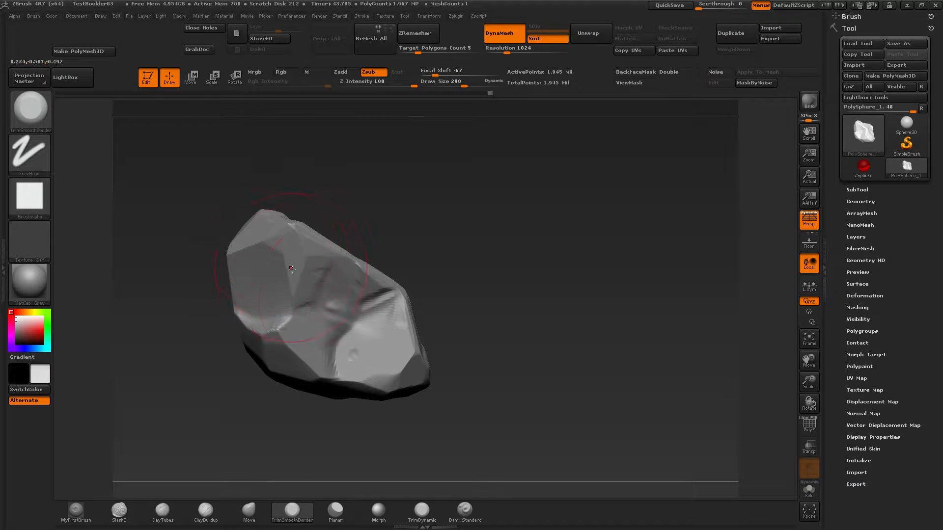
drag(290, 295, 275, 329)
key(s)
Step: Chip small planes into the large facet at the boulder's end and along its lower edge with TrimSmoothBorder
drag(265, 249, 250, 240)
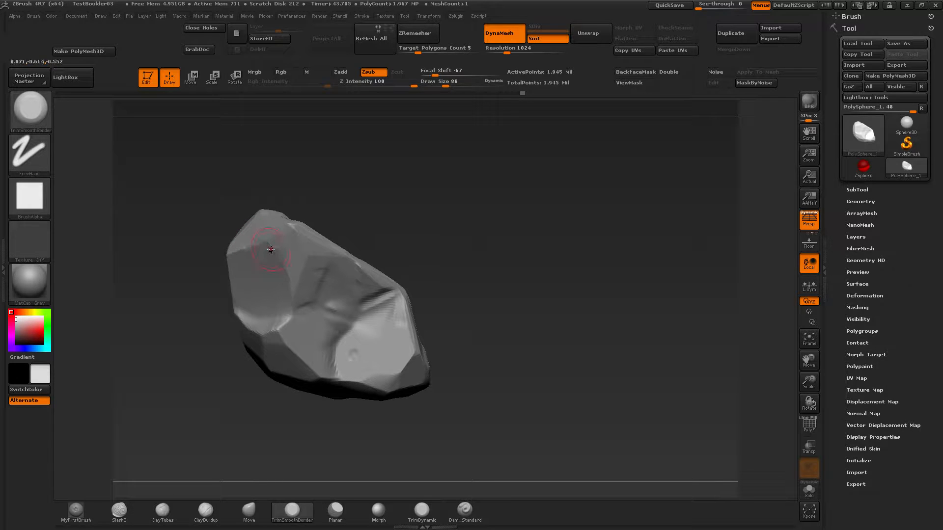
drag(279, 253, 298, 256)
mouse_move(290, 308)
mouse_down()
mouse_move(277, 326)
mouse_move(237, 315)
mouse_up()
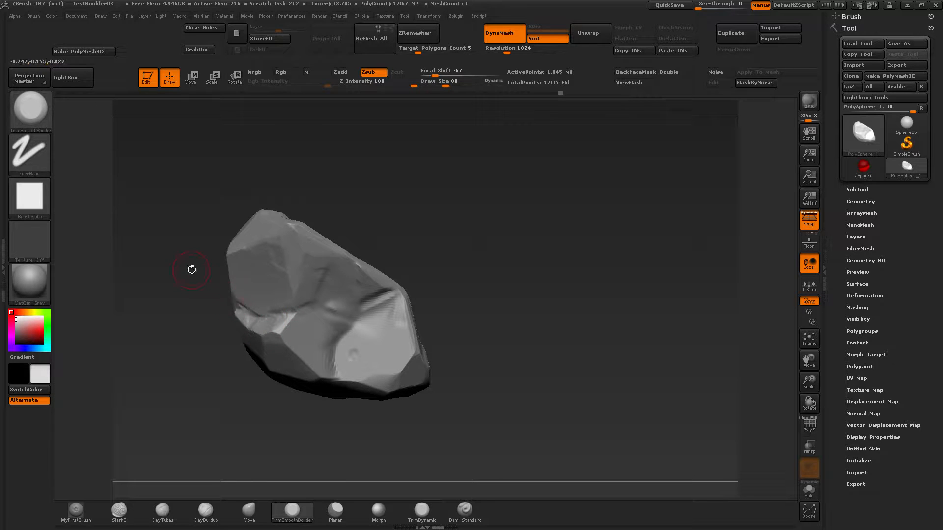
drag(191, 269, 236, 298)
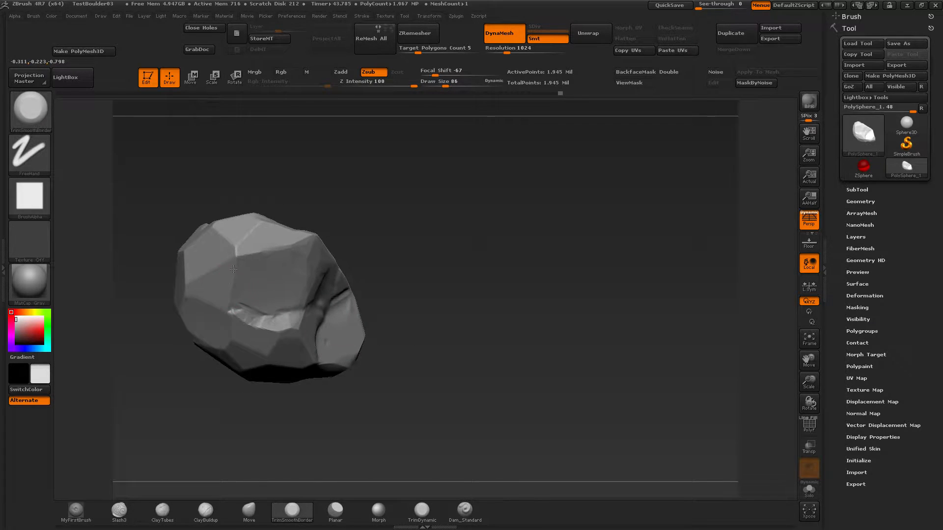
mouse_move(236, 254)
mouse_down()
mouse_move(232, 246)
mouse_move(249, 250)
mouse_move(260, 224)
mouse_move(237, 257)
mouse_move(211, 269)
mouse_move(235, 270)
mouse_move(236, 251)
mouse_move(229, 283)
mouse_move(248, 248)
mouse_move(262, 258)
mouse_move(264, 244)
mouse_move(353, 217)
mouse_move(338, 207)
mouse_move(378, 248)
mouse_move(294, 196)
mouse_move(303, 175)
mouse_move(337, 154)
mouse_up()
key(s)
mouse_move(472, 277)
mouse_down()
mouse_move(465, 265)
mouse_move(452, 286)
mouse_move(459, 282)
mouse_up()
mouse_move(352, 137)
mouse_down()
mouse_move(331, 157)
mouse_move(349, 136)
mouse_move(328, 138)
mouse_move(341, 132)
mouse_move(293, 162)
mouse_move(330, 136)
mouse_up()
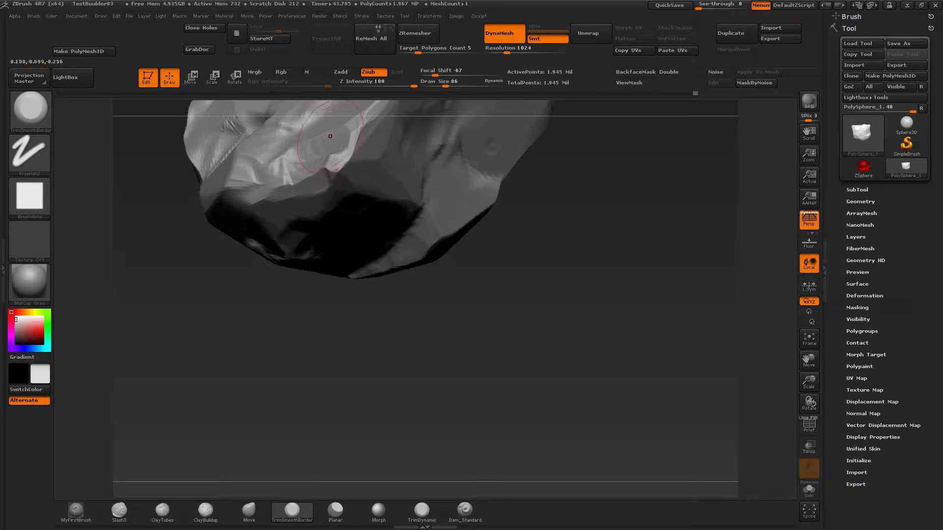
Step: Cut irregular chips into the smooth sloping face beside the long ridge, undoing an unwanted stroke
mouse_move(226, 296)
mouse_down()
mouse_move(243, 284)
mouse_move(413, 312)
mouse_move(437, 329)
mouse_move(363, 295)
mouse_move(354, 272)
mouse_move(377, 273)
mouse_move(344, 273)
mouse_move(338, 282)
mouse_move(335, 298)
mouse_move(362, 277)
mouse_move(344, 289)
mouse_move(346, 265)
mouse_move(341, 278)
mouse_move(374, 281)
mouse_move(365, 268)
mouse_move(382, 255)
mouse_move(462, 240)
mouse_move(490, 214)
mouse_up()
key(f)
mouse_move(578, 258)
alt+mouse_down()
mouse_move(551, 283)
mouse_move(539, 329)
mouse_move(565, 353)
mouse_move(568, 341)
alt+mouse_up()
mouse_move(450, 312)
mouse_down()
mouse_move(485, 260)
mouse_move(434, 245)
mouse_up()
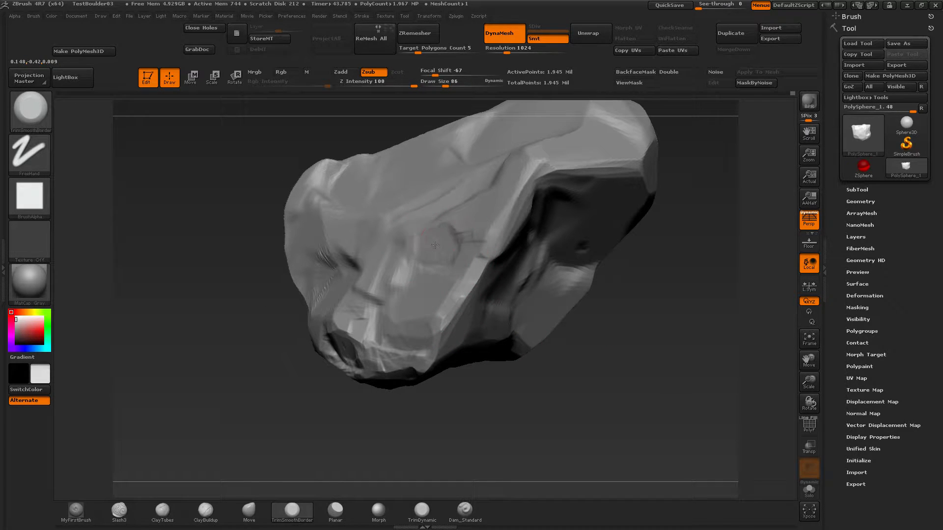
key(ctrl+z)
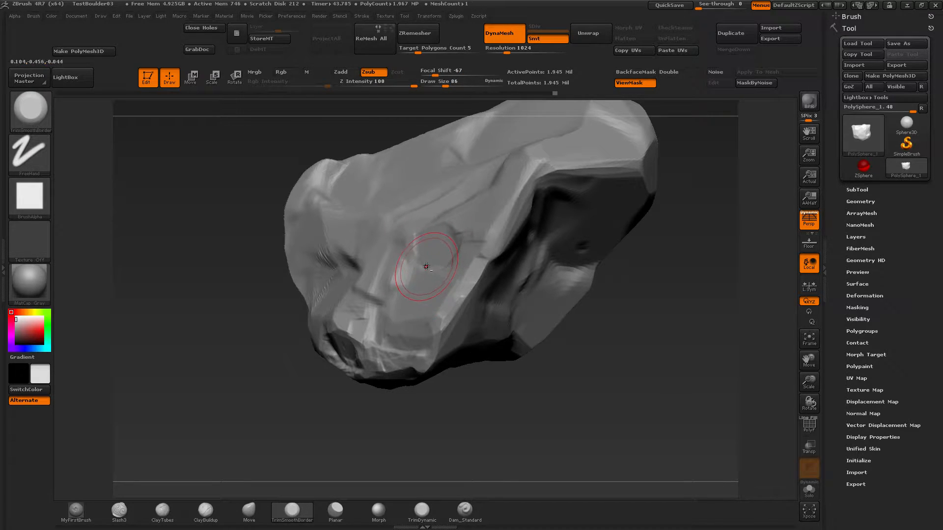
mouse_move(426, 266)
mouse_down()
mouse_move(435, 269)
mouse_move(399, 271)
mouse_move(392, 277)
mouse_move(415, 265)
mouse_move(398, 291)
mouse_move(385, 292)
mouse_move(388, 265)
mouse_move(447, 230)
mouse_move(496, 241)
mouse_move(490, 248)
mouse_up()
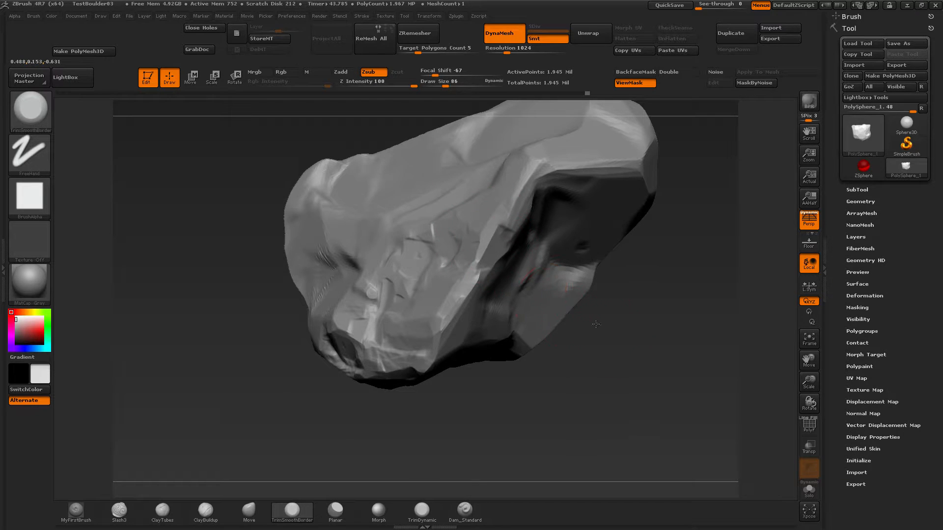
Step: Chip the edge of the long ridge and break up the hollow face beneath it
mouse_move(595, 324)
mouse_down()
mouse_move(530, 317)
mouse_move(500, 326)
mouse_move(502, 297)
mouse_move(533, 248)
mouse_move(531, 226)
mouse_move(524, 238)
mouse_move(535, 222)
mouse_up()
mouse_move(432, 175)
mouse_down()
mouse_move(454, 178)
mouse_move(460, 269)
mouse_up()
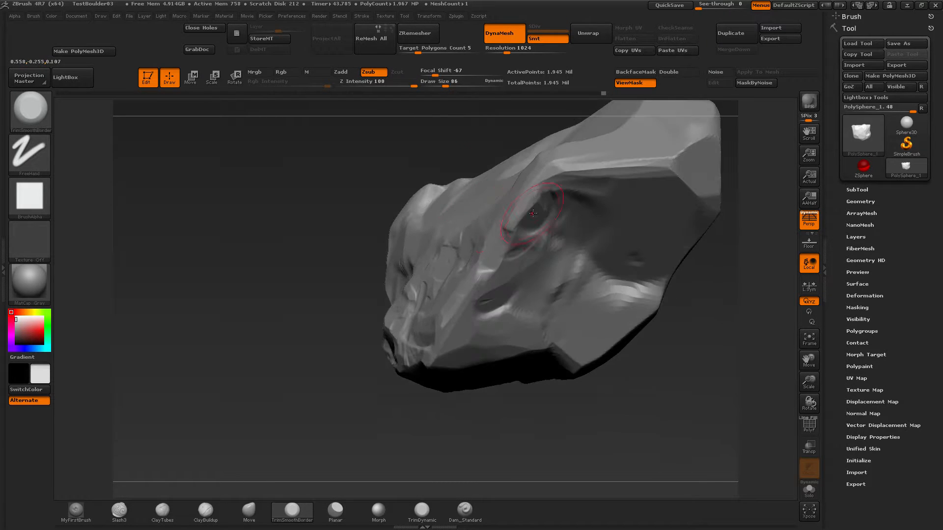
mouse_move(532, 213)
mouse_down()
mouse_move(555, 179)
mouse_move(584, 169)
mouse_move(676, 180)
mouse_up()
mouse_move(606, 183)
mouse_down()
mouse_move(591, 190)
mouse_move(606, 211)
mouse_move(613, 194)
mouse_move(570, 207)
mouse_move(589, 245)
mouse_move(582, 230)
mouse_move(609, 226)
mouse_move(562, 268)
mouse_move(570, 236)
mouse_move(638, 250)
mouse_move(647, 317)
mouse_move(626, 323)
mouse_move(602, 277)
mouse_move(585, 283)
mouse_move(577, 270)
mouse_move(584, 321)
mouse_move(550, 361)
mouse_move(579, 365)
mouse_move(612, 340)
mouse_move(633, 343)
mouse_move(593, 361)
mouse_move(535, 248)
mouse_move(549, 258)
mouse_up()
drag(547, 229, 535, 204)
Step: Carve small chips and a crevice into the facets above the dark overhang, toward the rounded end
mouse_move(342, 161)
mouse_down()
mouse_move(346, 190)
mouse_move(305, 152)
mouse_move(315, 236)
mouse_up()
mouse_move(481, 289)
mouse_down()
mouse_move(464, 308)
mouse_move(491, 299)
mouse_move(510, 307)
mouse_move(487, 316)
mouse_move(471, 343)
mouse_move(496, 337)
mouse_move(376, 320)
mouse_move(459, 284)
mouse_move(422, 292)
mouse_move(469, 319)
mouse_move(472, 338)
mouse_move(453, 298)
mouse_up()
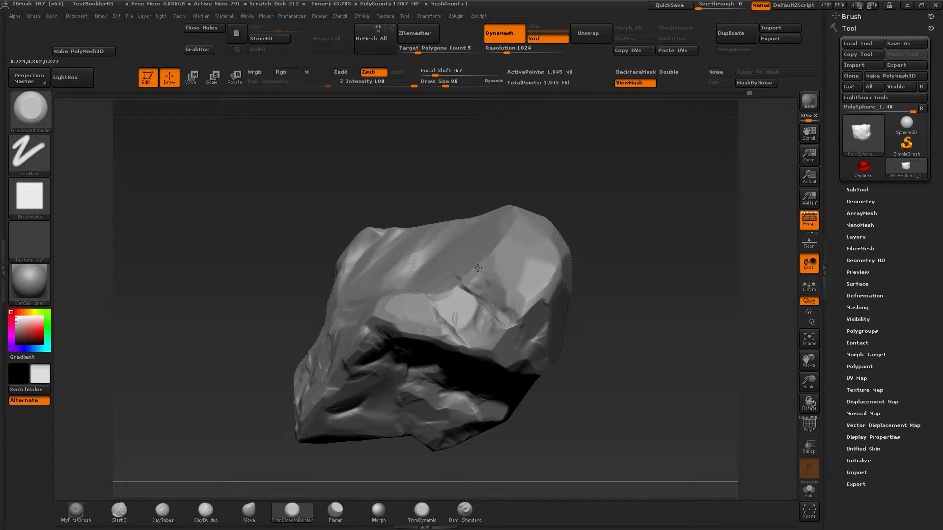
drag(502, 244, 544, 298)
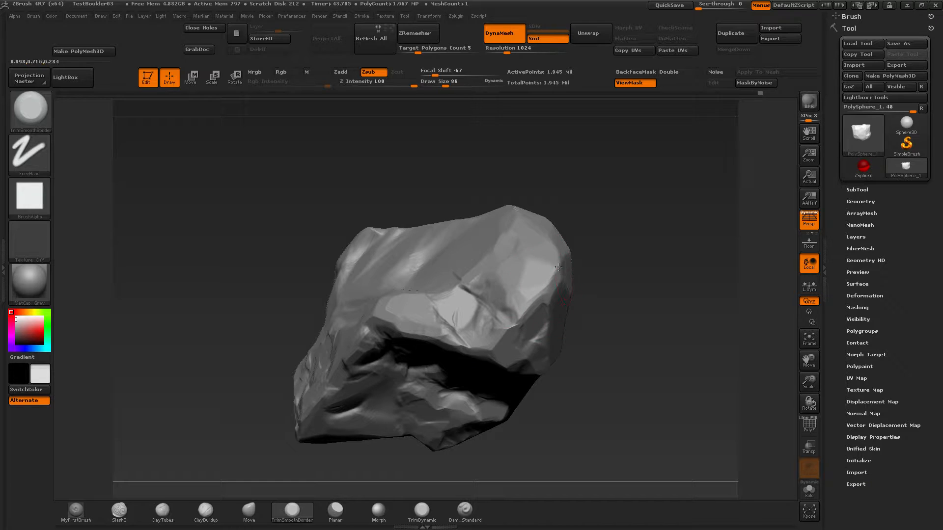
drag(553, 265, 555, 265)
Step: Break up the broad facets and lower edges of the rounded end with short trimming strokes and grooves
mouse_move(613, 295)
mouse_down()
mouse_move(569, 248)
mouse_move(588, 250)
mouse_move(579, 299)
mouse_move(537, 295)
mouse_move(563, 242)
mouse_move(582, 247)
mouse_up()
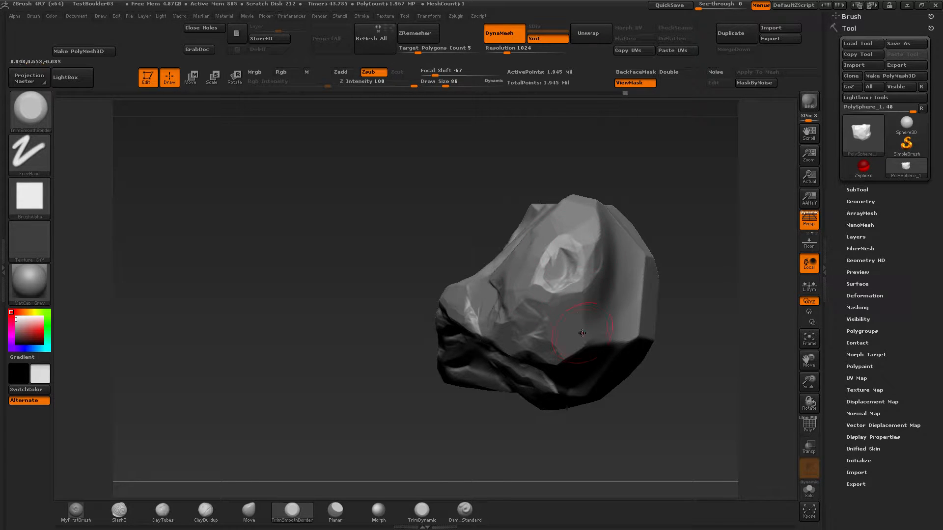
drag(567, 357, 587, 334)
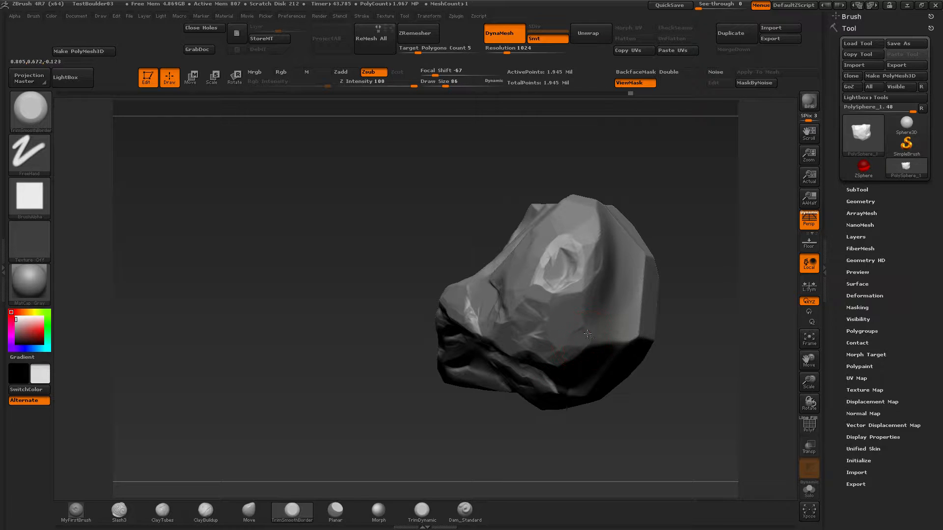
mouse_move(672, 369)
mouse_down()
mouse_move(537, 350)
mouse_move(597, 346)
mouse_move(581, 312)
mouse_move(559, 314)
mouse_move(564, 334)
mouse_move(548, 313)
mouse_move(564, 273)
mouse_move(600, 311)
mouse_move(638, 277)
mouse_move(643, 287)
mouse_move(630, 280)
mouse_move(621, 292)
mouse_move(592, 243)
mouse_move(599, 267)
mouse_move(607, 260)
mouse_move(626, 284)
mouse_move(603, 347)
mouse_move(630, 344)
mouse_move(643, 355)
mouse_move(621, 375)
mouse_move(644, 358)
mouse_move(645, 383)
mouse_move(647, 363)
mouse_up()
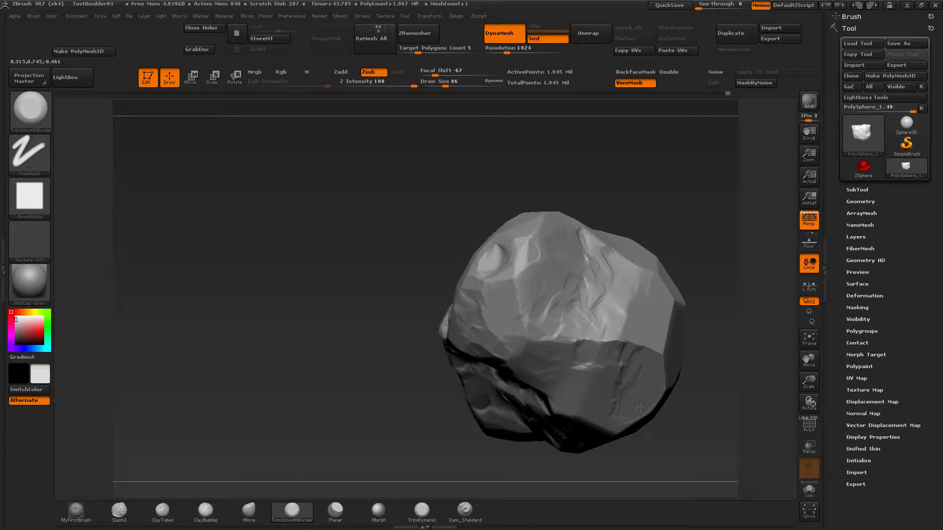
mouse_move(663, 372)
mouse_down()
mouse_move(631, 424)
mouse_move(660, 387)
mouse_move(641, 421)
mouse_move(655, 408)
mouse_move(684, 426)
mouse_move(672, 430)
mouse_up()
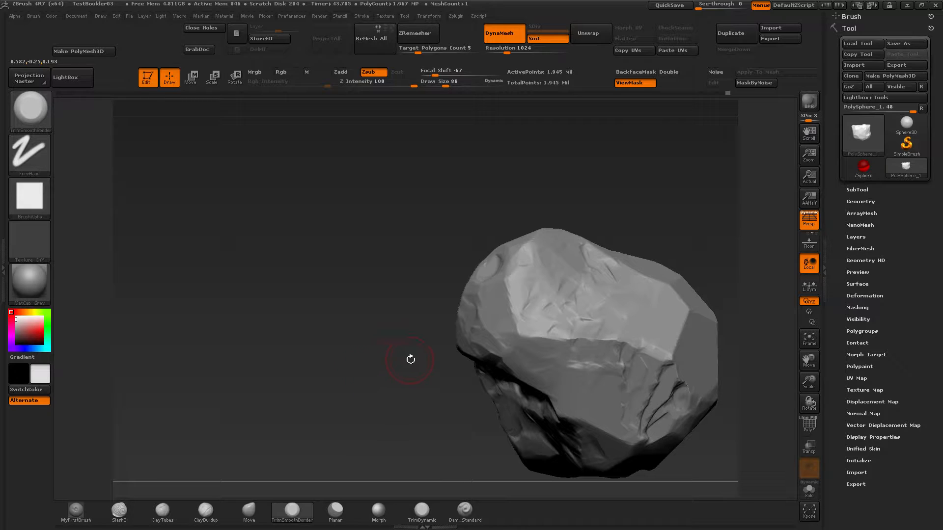
Step: Carve stepped chips into the large flat facet on the untouched side and along its bordering edges
drag(410, 360, 369, 356)
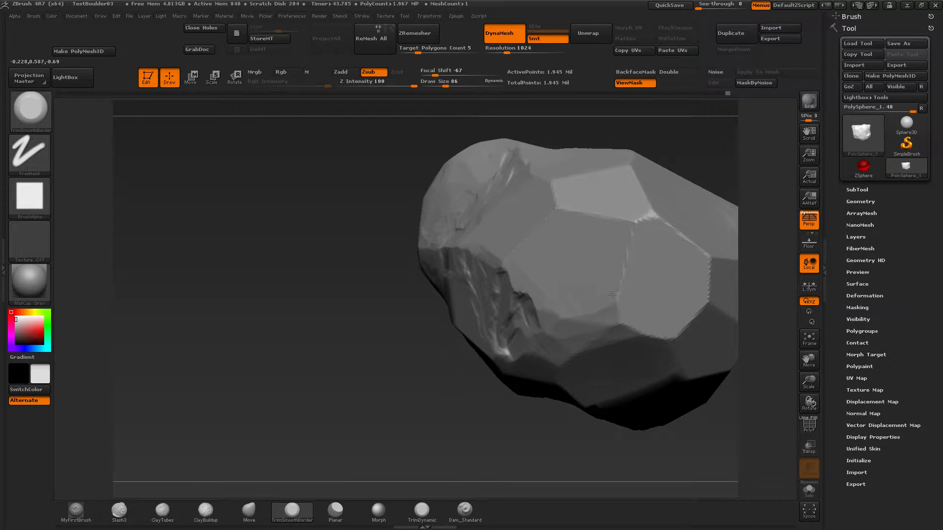
mouse_move(612, 294)
mouse_down()
mouse_move(604, 285)
mouse_move(618, 223)
mouse_move(609, 255)
mouse_move(559, 258)
mouse_move(584, 297)
mouse_move(620, 312)
mouse_up()
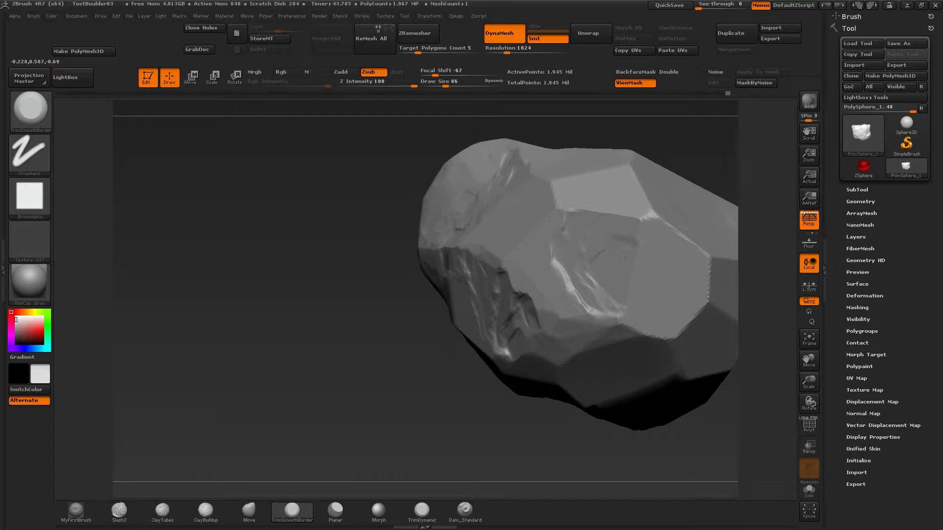
mouse_move(624, 259)
mouse_down()
mouse_move(616, 290)
mouse_move(633, 230)
mouse_move(628, 275)
mouse_move(644, 229)
mouse_move(660, 225)
mouse_move(580, 206)
mouse_move(537, 220)
mouse_move(515, 252)
mouse_up()
mouse_move(545, 181)
mouse_down()
mouse_move(613, 171)
mouse_move(641, 198)
mouse_move(642, 178)
mouse_up()
Step: Extend the chipping to the neighbouring facet corners and the dark lower edges around the carved facet
alt+drag(377, 295, 261, 309)
drag(319, 305, 265, 328)
mouse_move(504, 279)
mouse_down()
mouse_move(513, 245)
mouse_move(505, 228)
mouse_move(535, 250)
mouse_up()
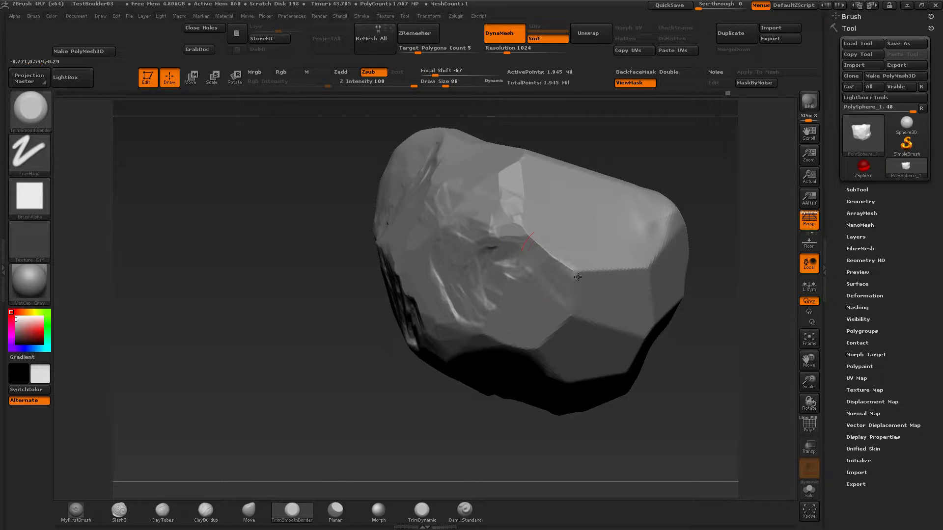
mouse_move(577, 277)
mouse_down()
mouse_move(545, 346)
mouse_move(487, 342)
mouse_up()
mouse_move(409, 390)
mouse_down()
mouse_move(531, 362)
mouse_move(515, 435)
mouse_up()
drag(536, 387, 556, 385)
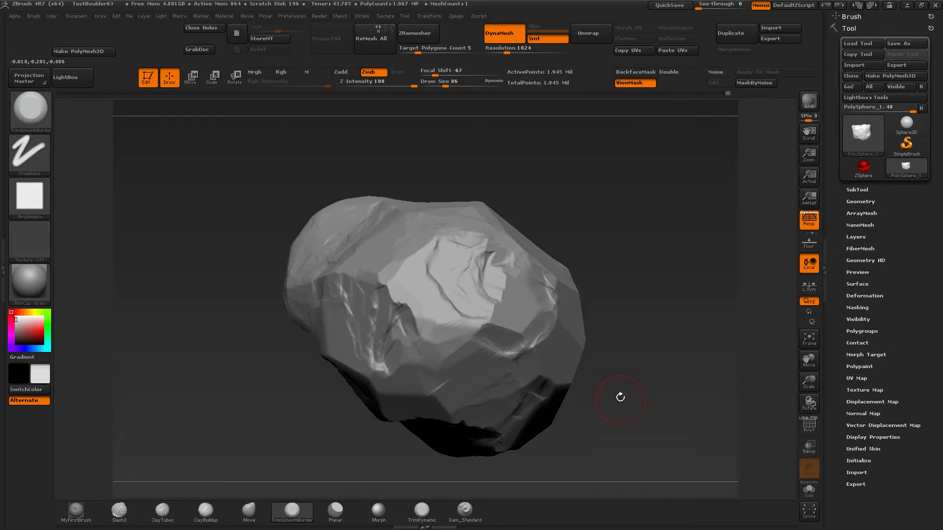
Step: Roughen the borders of the flat facets leading toward the boulder's narrow end
mouse_move(620, 397)
mouse_down()
mouse_move(555, 387)
mouse_move(577, 374)
mouse_move(573, 355)
mouse_up()
drag(538, 319, 573, 334)
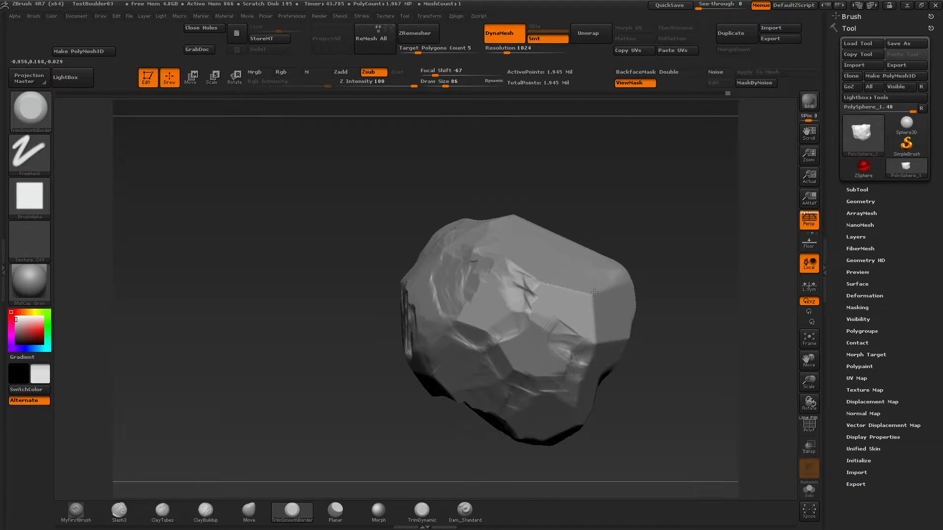
mouse_move(546, 283)
mouse_down()
mouse_move(593, 297)
mouse_move(584, 351)
mouse_move(563, 353)
mouse_move(575, 366)
mouse_move(593, 354)
mouse_move(574, 314)
mouse_move(549, 320)
mouse_move(528, 297)
mouse_move(561, 288)
mouse_up()
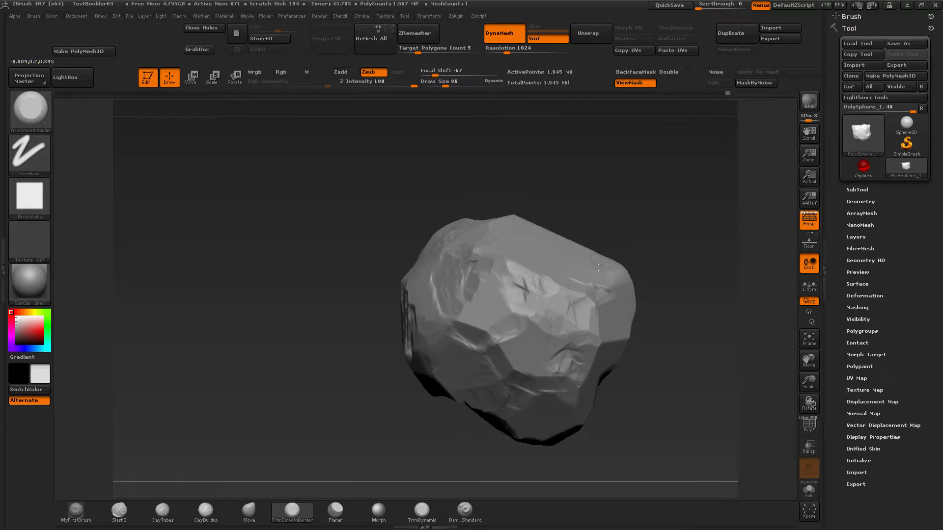
Step: Break the long straight edge between the flat side and the narrow end into a jagged, chipped ridge
mouse_move(637, 263)
mouse_down()
mouse_move(572, 247)
mouse_move(576, 292)
mouse_move(595, 273)
mouse_move(615, 301)
mouse_up()
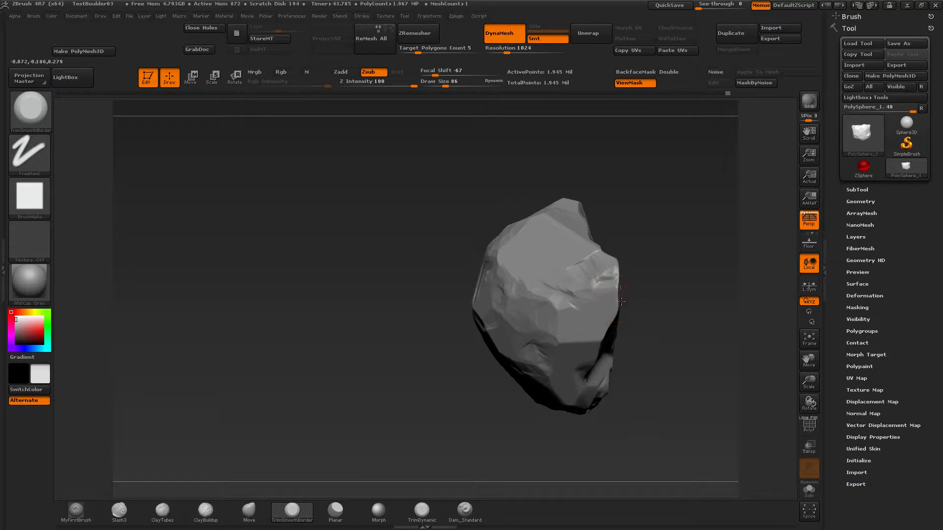
mouse_move(593, 341)
mouse_down()
mouse_move(569, 338)
mouse_move(604, 321)
mouse_move(587, 334)
mouse_move(577, 316)
mouse_move(564, 324)
mouse_move(564, 302)
mouse_move(607, 274)
mouse_up()
drag(676, 229, 669, 320)
mouse_move(576, 310)
mouse_down()
mouse_move(602, 322)
mouse_move(564, 265)
mouse_move(560, 292)
mouse_move(572, 253)
mouse_move(567, 275)
mouse_move(562, 246)
mouse_move(556, 259)
mouse_move(567, 236)
mouse_up()
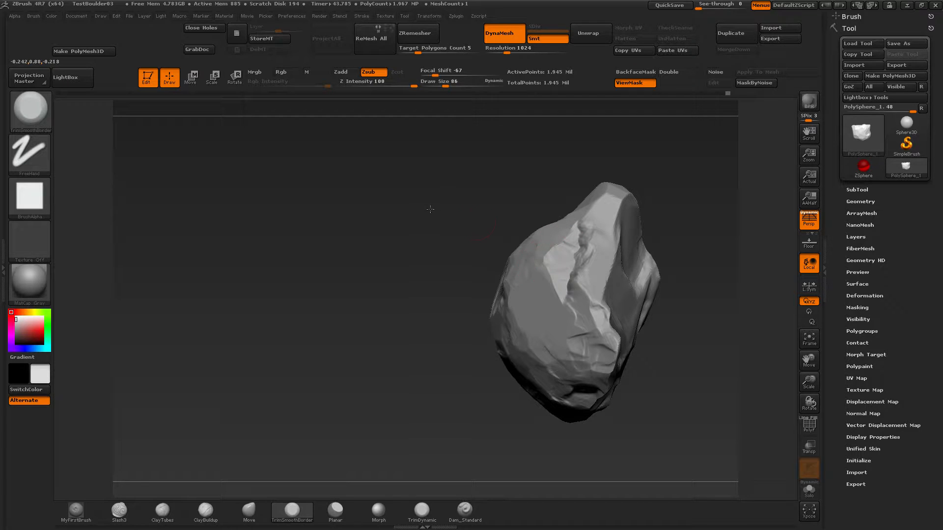
Step: Inspect the boulder from several sides for flat facets that still need chipping
drag(430, 209, 452, 274)
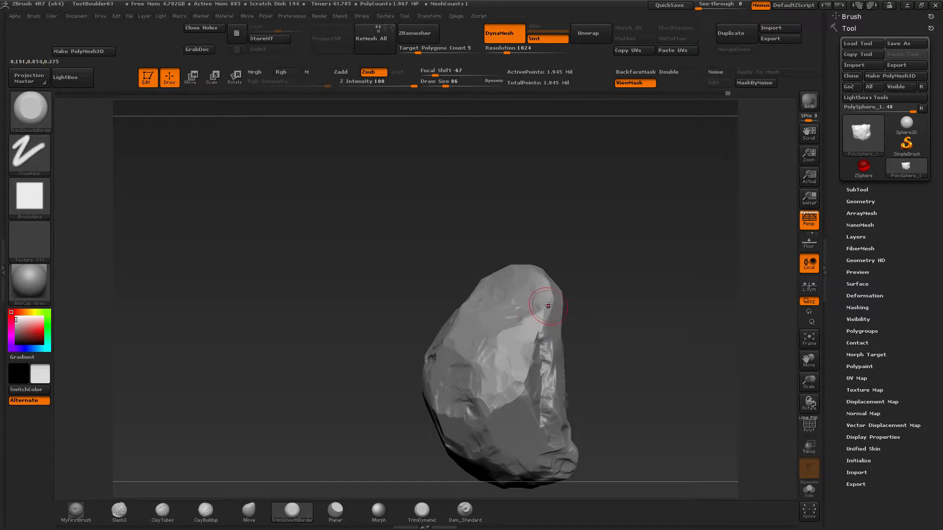
drag(585, 290, 561, 311)
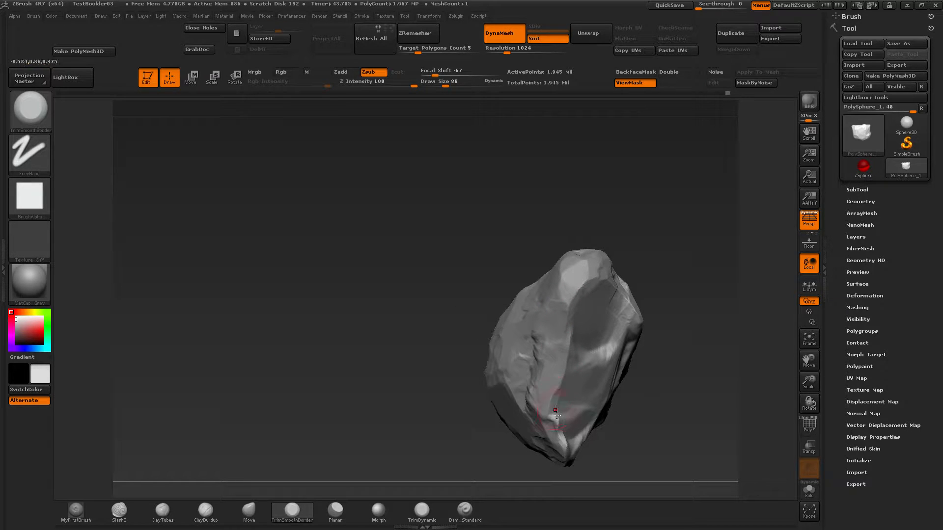
right_drag(553, 377, 508, 393)
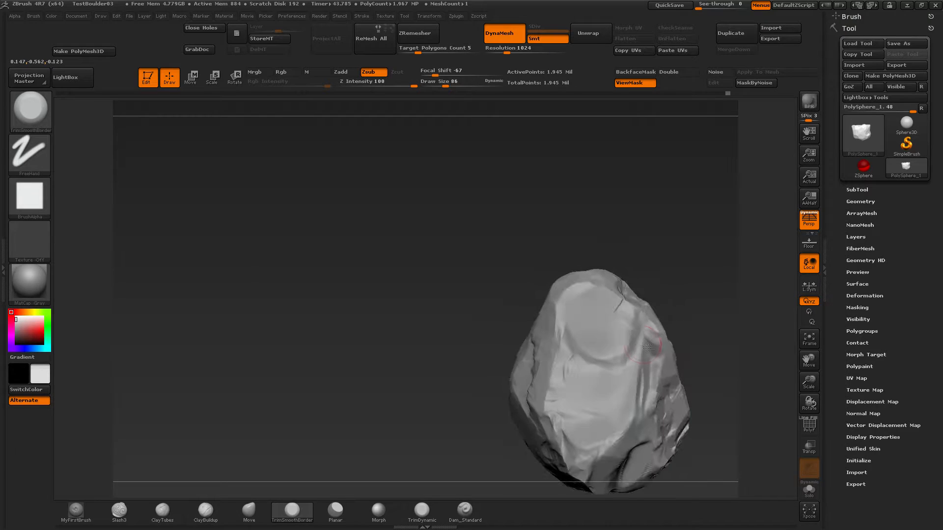
right_drag(559, 298, 444, 300)
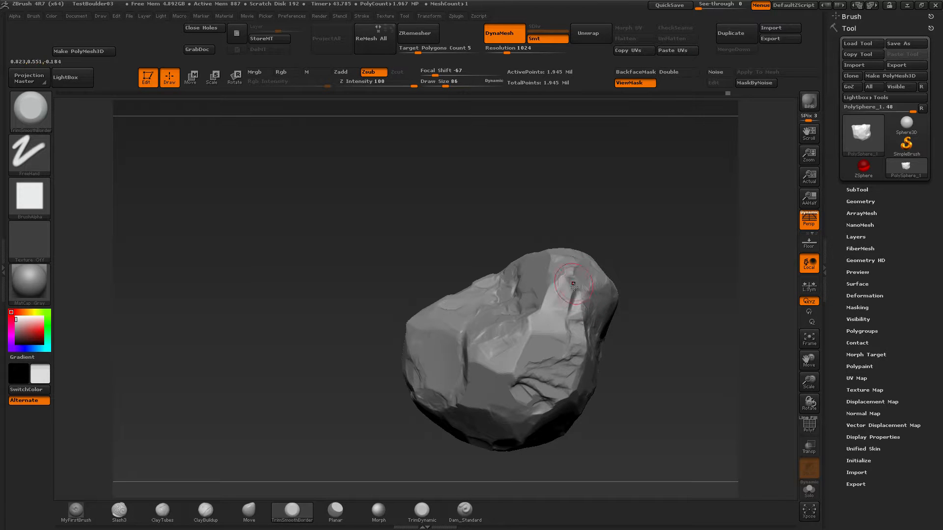
mouse_move(634, 306)
right_down()
mouse_move(655, 248)
mouse_move(600, 280)
right_up()
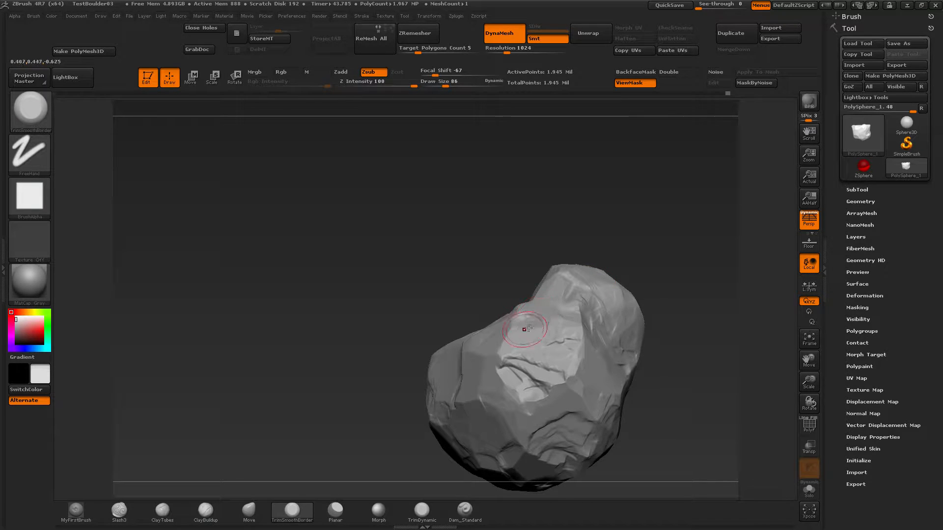
mouse_move(545, 316)
right_down()
mouse_move(511, 231)
mouse_move(490, 235)
mouse_move(469, 247)
mouse_move(526, 389)
mouse_move(562, 354)
mouse_move(520, 402)
mouse_move(443, 358)
mouse_move(351, 365)
right_up()
drag(351, 365, 448, 263)
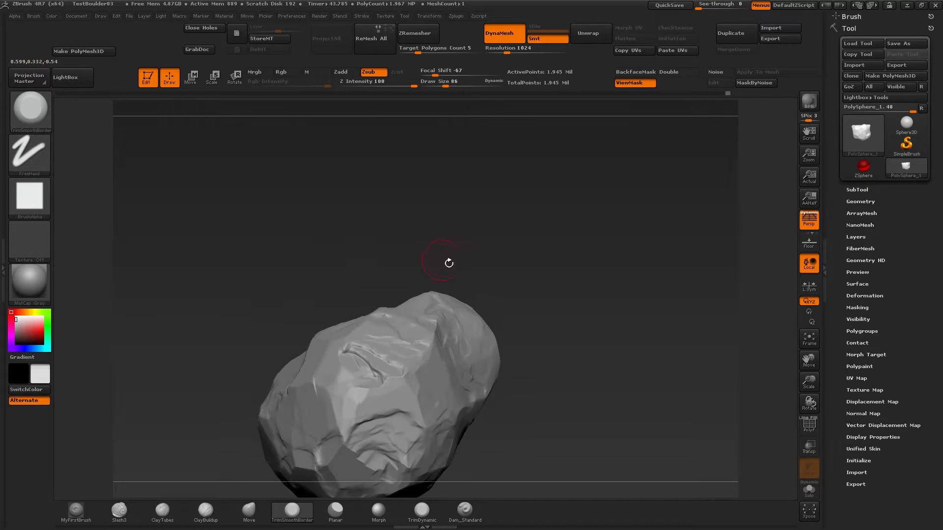
mouse_move(527, 313)
mouse_down()
mouse_move(593, 294)
mouse_move(623, 353)
mouse_move(632, 332)
mouse_move(633, 340)
mouse_move(595, 338)
mouse_up()
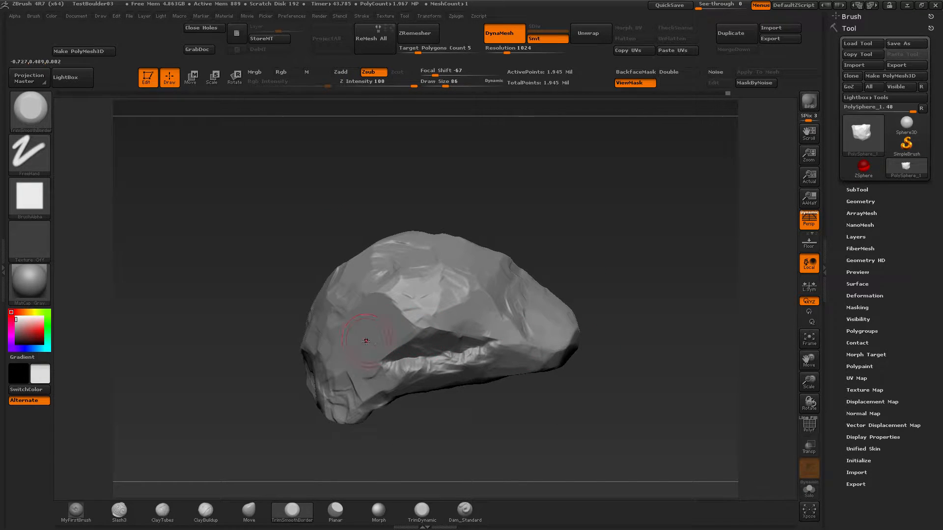
Step: Chip the remaining flat facet beside the lower crease and trim the upper rim of the hollow face
mouse_move(373, 347)
mouse_down()
mouse_move(388, 339)
mouse_move(369, 322)
mouse_move(355, 347)
mouse_move(393, 361)
mouse_move(373, 339)
mouse_move(350, 350)
mouse_move(395, 309)
mouse_move(393, 292)
mouse_move(350, 344)
mouse_move(363, 357)
mouse_up()
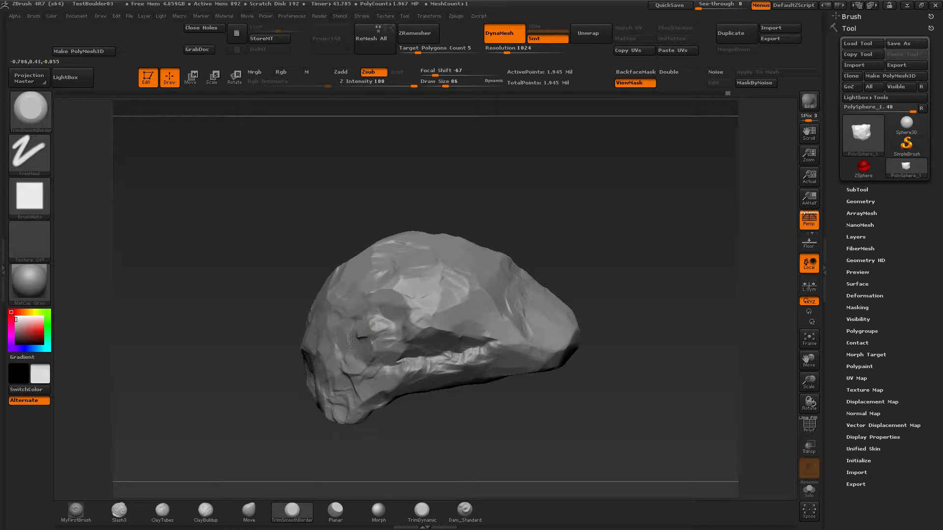
drag(360, 332, 347, 338)
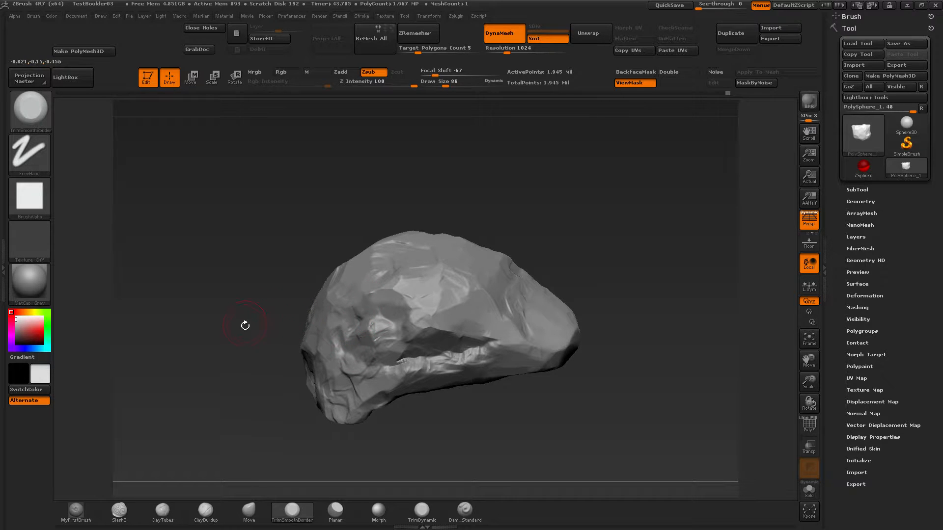
drag(245, 325, 303, 254)
mouse_move(444, 269)
mouse_down()
mouse_move(417, 268)
mouse_move(453, 259)
mouse_up()
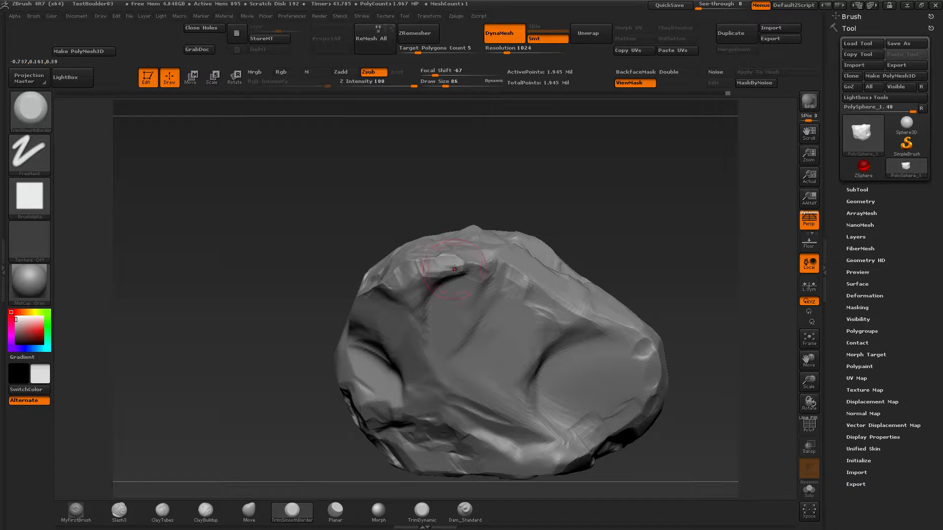
Step: Chip shallow cracks and broken ledges into the smooth hollow side face with the TrimSmoothBorder brush
drag(330, 246, 368, 301)
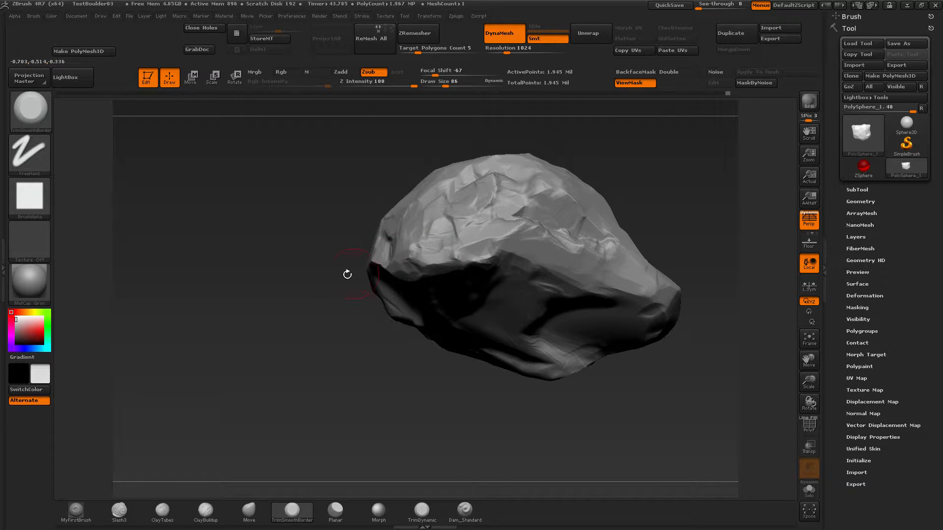
drag(347, 275, 362, 261)
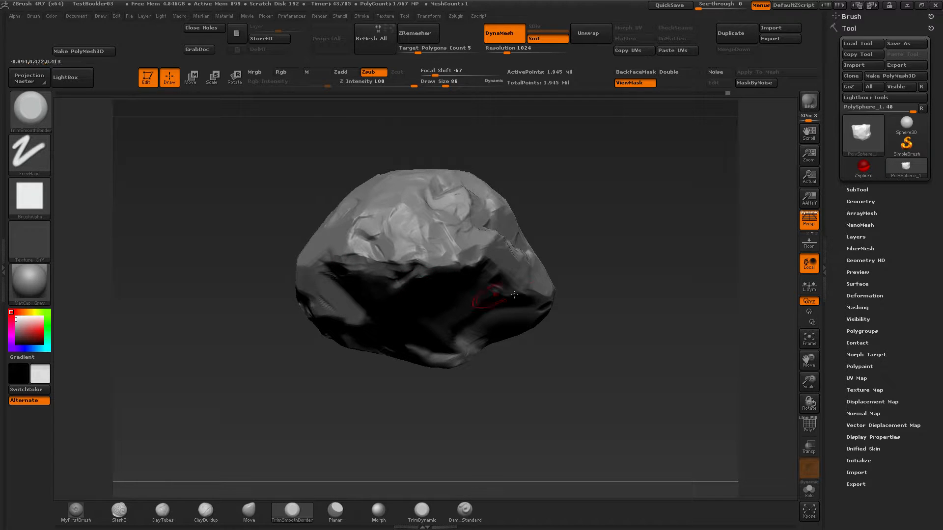
drag(514, 295, 438, 281)
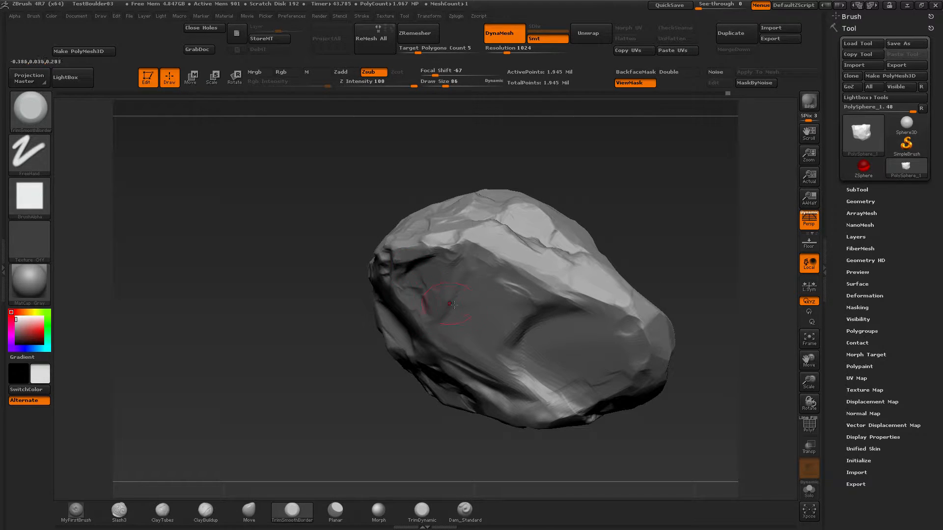
drag(507, 323, 560, 306)
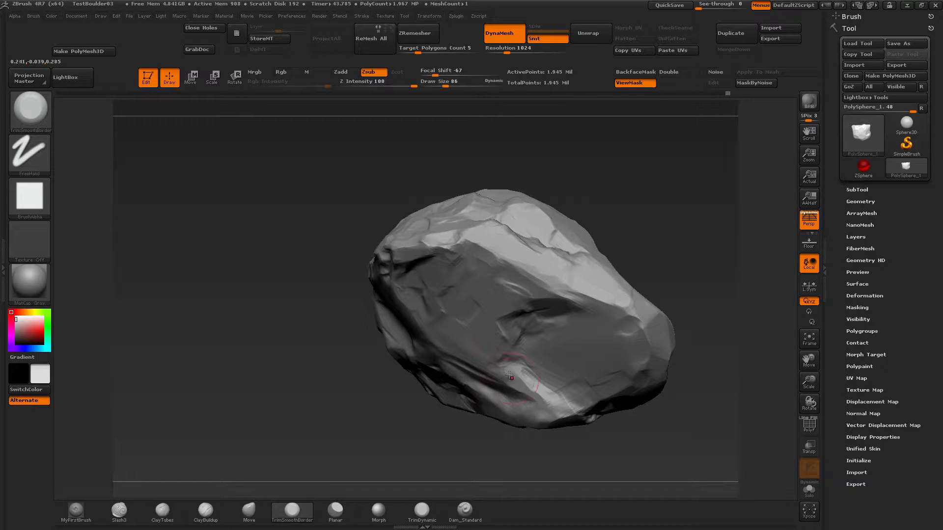
drag(504, 378, 505, 334)
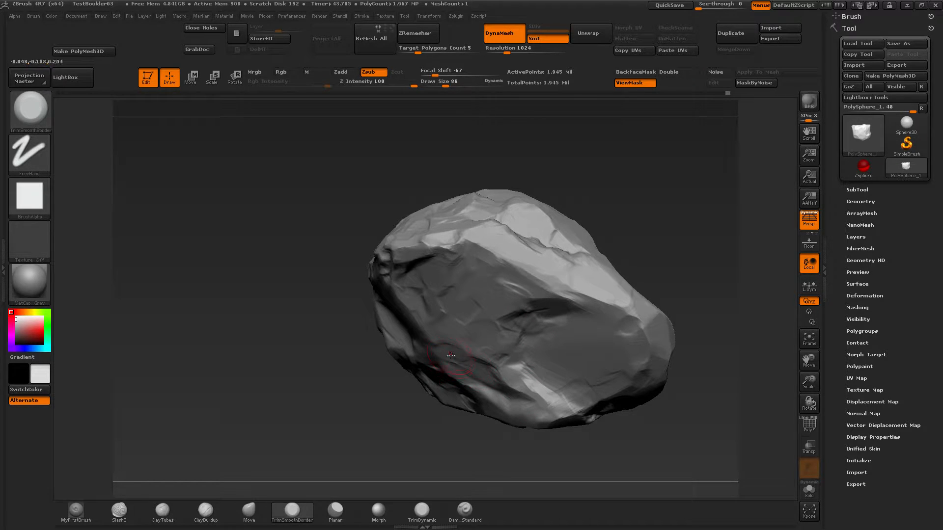
Step: Chip the facets below the hollow side and roughen the sharp lower edge bordering the underside
mouse_move(287, 337)
mouse_down()
mouse_move(298, 274)
mouse_move(396, 268)
mouse_move(418, 249)
mouse_move(391, 278)
mouse_move(389, 264)
mouse_up()
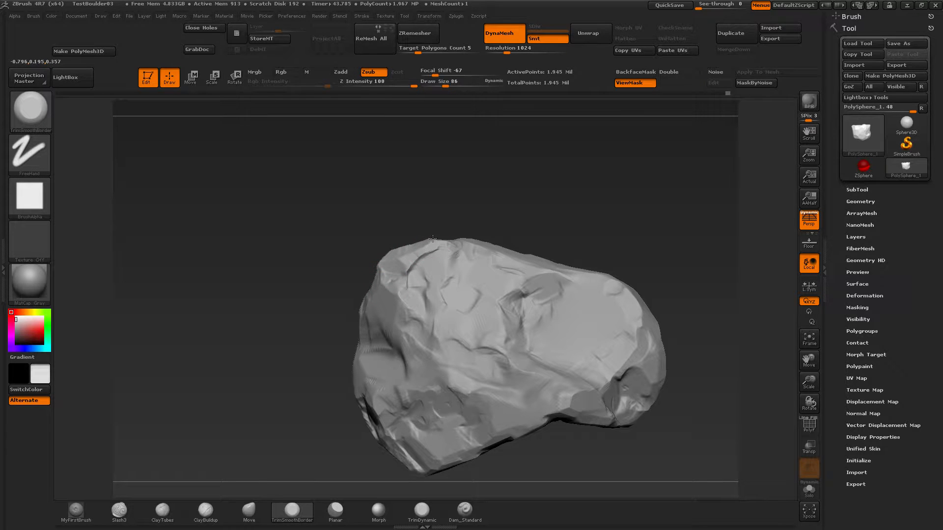
drag(290, 286, 329, 305)
mouse_move(428, 332)
mouse_down()
mouse_move(395, 319)
mouse_move(422, 306)
mouse_move(417, 316)
mouse_move(388, 311)
mouse_move(393, 301)
mouse_move(382, 294)
mouse_move(373, 303)
mouse_move(425, 306)
mouse_move(388, 314)
mouse_move(423, 299)
mouse_move(432, 319)
mouse_move(421, 332)
mouse_move(448, 325)
mouse_move(464, 372)
mouse_move(397, 378)
mouse_move(376, 364)
mouse_up()
drag(300, 366, 418, 343)
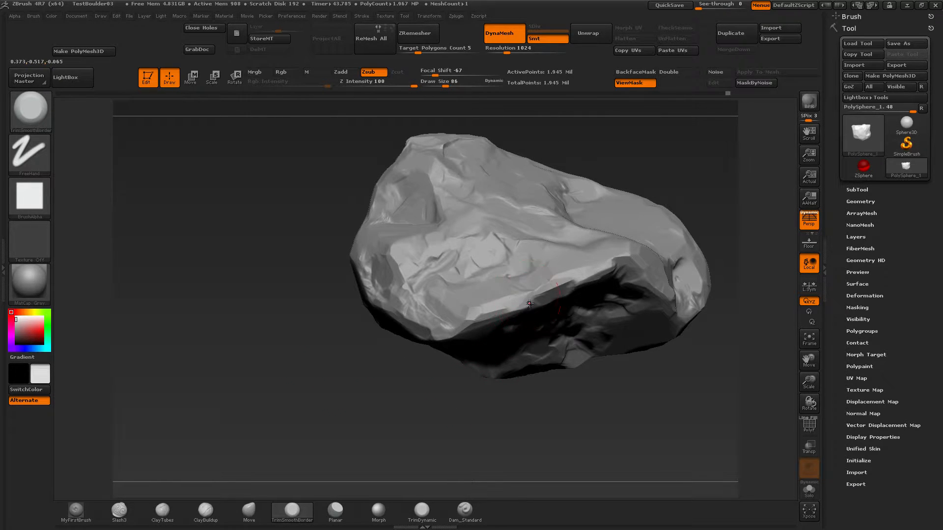
mouse_move(576, 284)
mouse_down()
mouse_move(521, 295)
mouse_move(525, 285)
mouse_move(477, 314)
mouse_move(496, 283)
mouse_move(399, 264)
mouse_move(401, 247)
mouse_up()
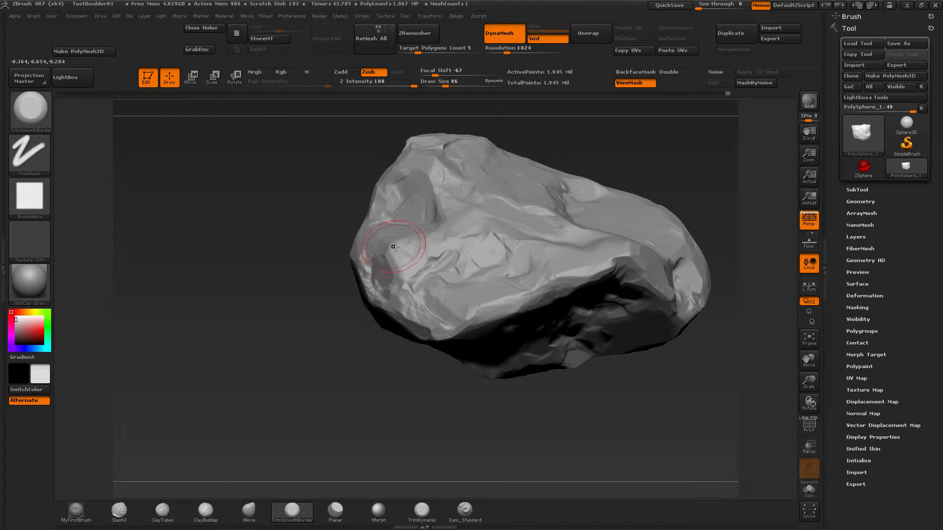
Step: Break the large flat facet beside the deep crevice into uneven chipped ledges
mouse_move(532, 383)
mouse_down()
mouse_move(514, 391)
mouse_move(467, 349)
mouse_move(517, 372)
mouse_move(486, 358)
mouse_move(463, 330)
mouse_move(472, 274)
mouse_move(537, 333)
mouse_move(511, 309)
mouse_move(575, 349)
mouse_move(354, 271)
mouse_move(293, 273)
mouse_up()
drag(427, 374, 509, 395)
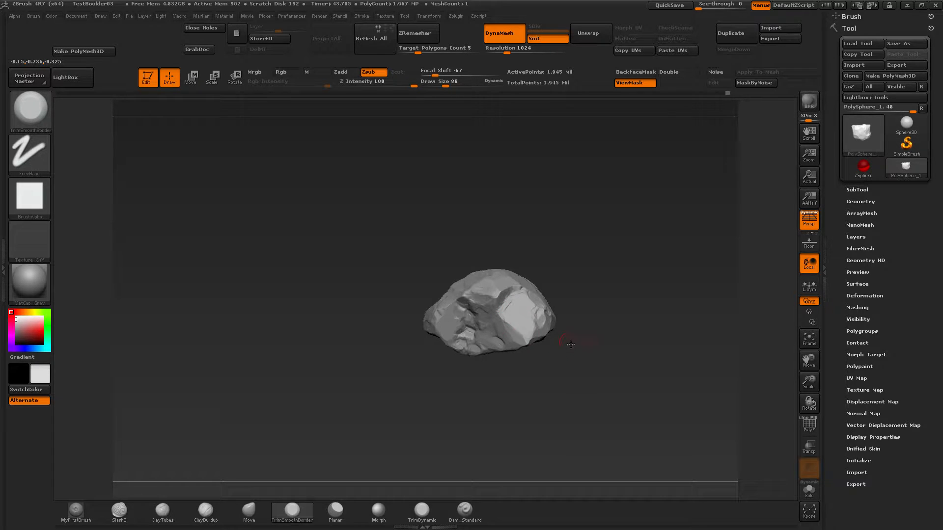
alt+drag(571, 345, 602, 388)
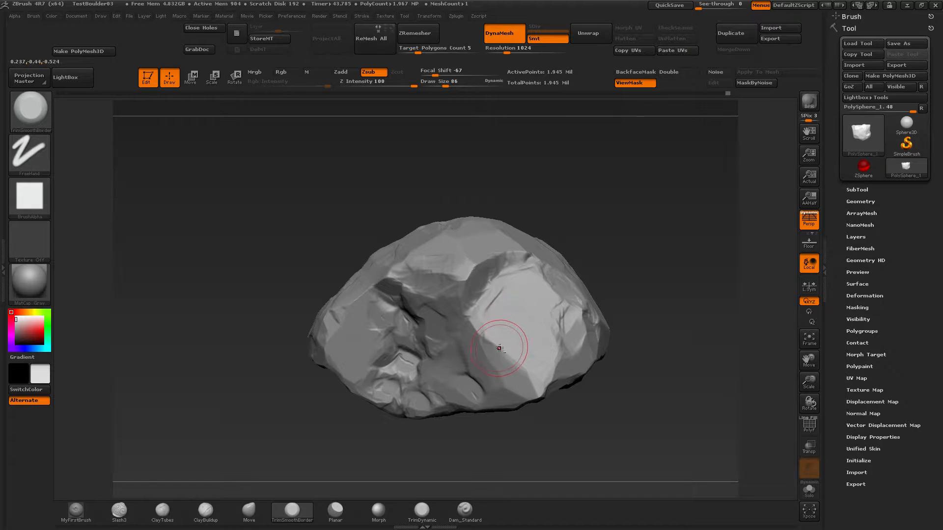
mouse_move(499, 348)
mouse_down()
mouse_move(516, 344)
mouse_move(510, 300)
mouse_move(538, 324)
mouse_move(497, 339)
mouse_move(510, 344)
mouse_move(497, 355)
mouse_up()
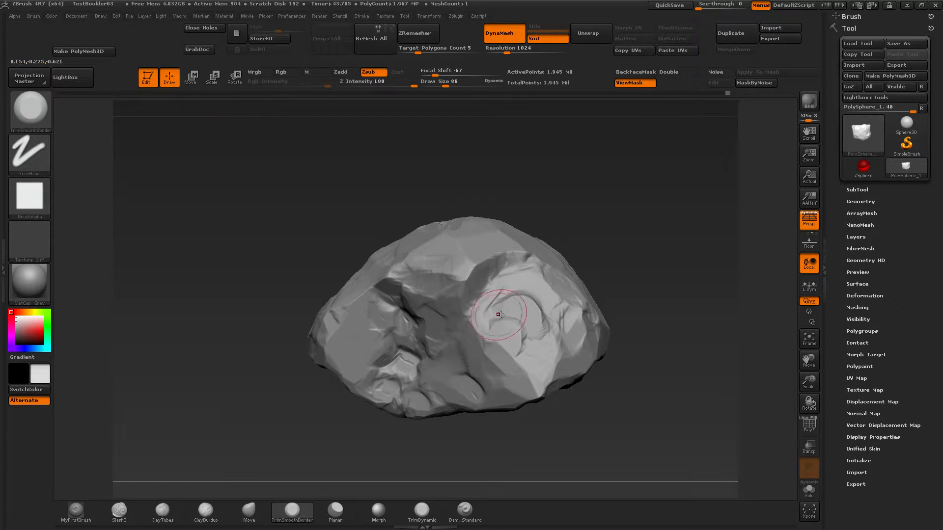
mouse_move(499, 314)
mouse_down()
mouse_move(520, 290)
mouse_move(545, 304)
mouse_move(540, 324)
mouse_move(533, 297)
mouse_move(550, 287)
mouse_move(540, 286)
mouse_move(545, 310)
mouse_move(526, 289)
mouse_move(506, 295)
mouse_move(501, 314)
mouse_move(520, 338)
mouse_move(532, 336)
mouse_up()
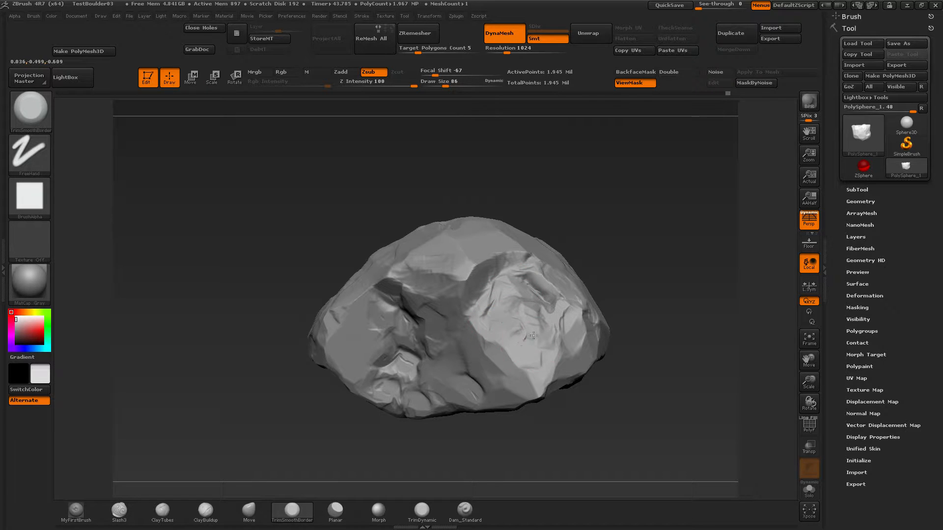
Step: Set the focal shift to -55 and draw size to 34, and chip finer cracks along the large facet's borders
mouse_move(511, 272)
mouse_down()
mouse_move(523, 253)
mouse_move(508, 267)
mouse_move(507, 357)
mouse_up()
drag(482, 309, 485, 303)
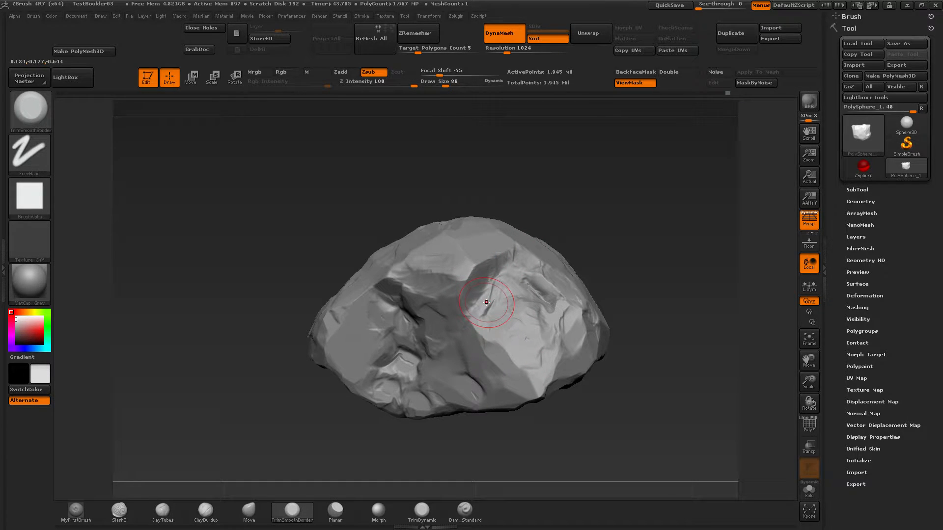
key(bracketleft)
key(bracketleft)
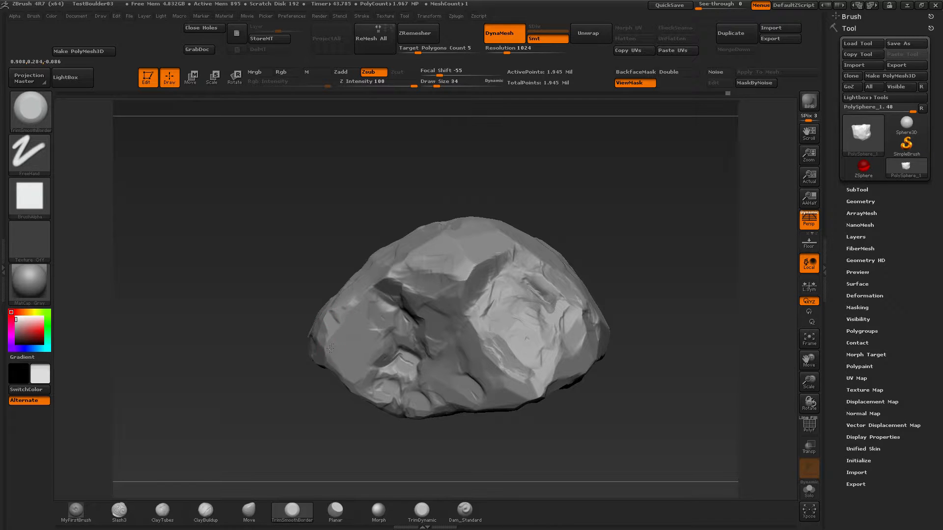
Step: Save the project over the existing TestBoulder03.ZPR file
key(ctrl+s)
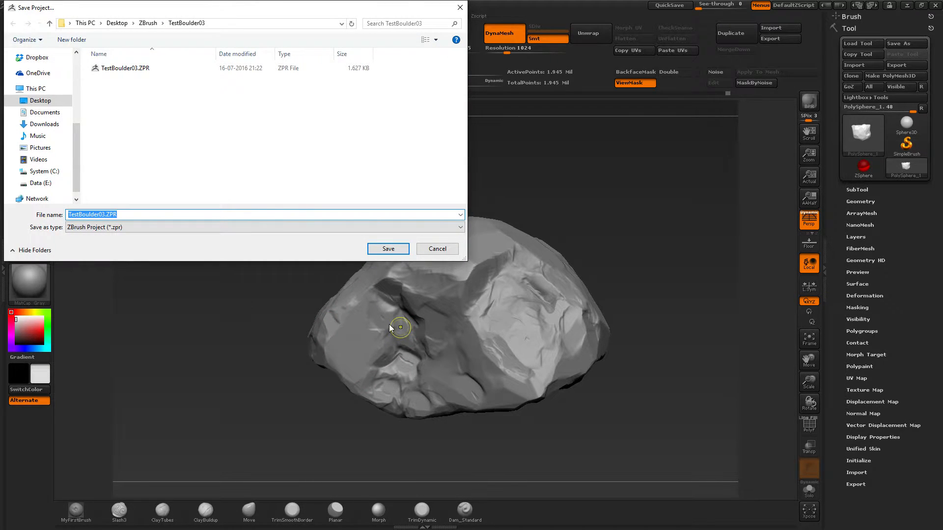
click(387, 249)
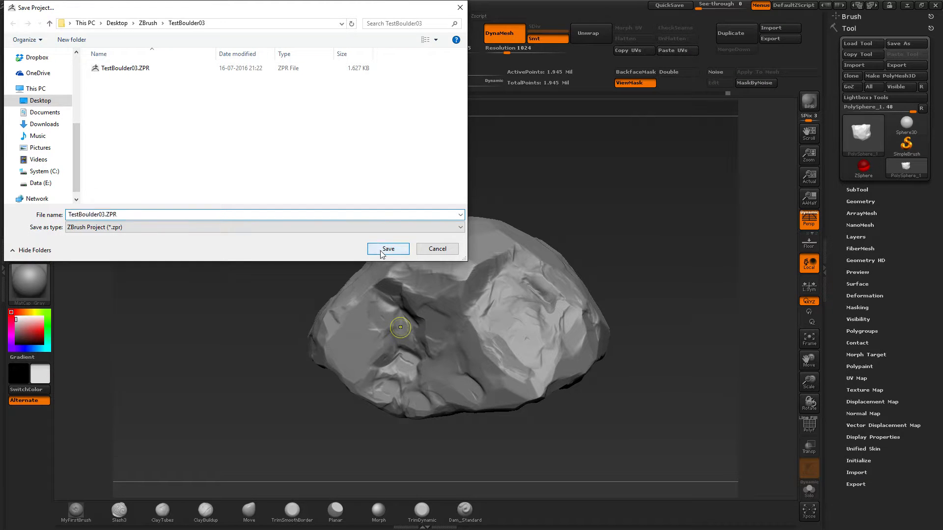
click(490, 274)
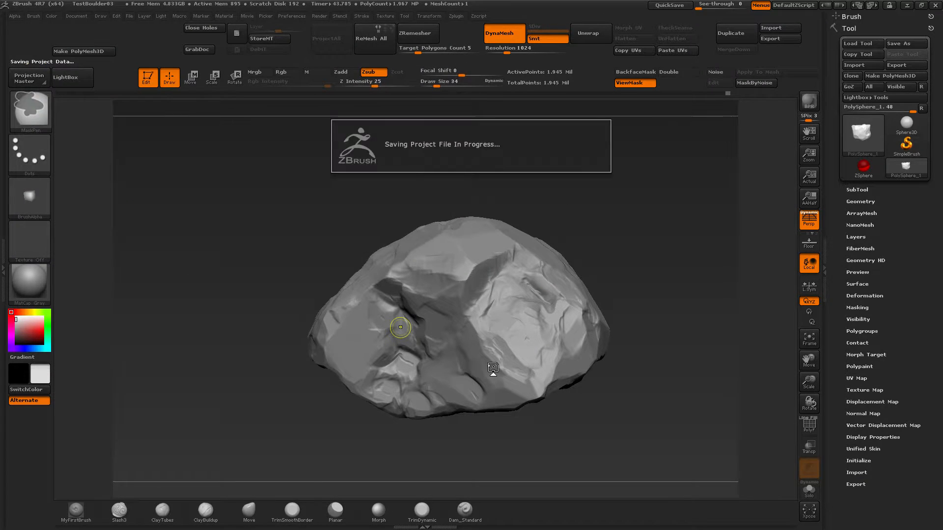
Step: Choose the second Jronn_RockDamage brush and stamp rock damage onto the boulder's broad faceted side
drag(273, 265, 304, 285)
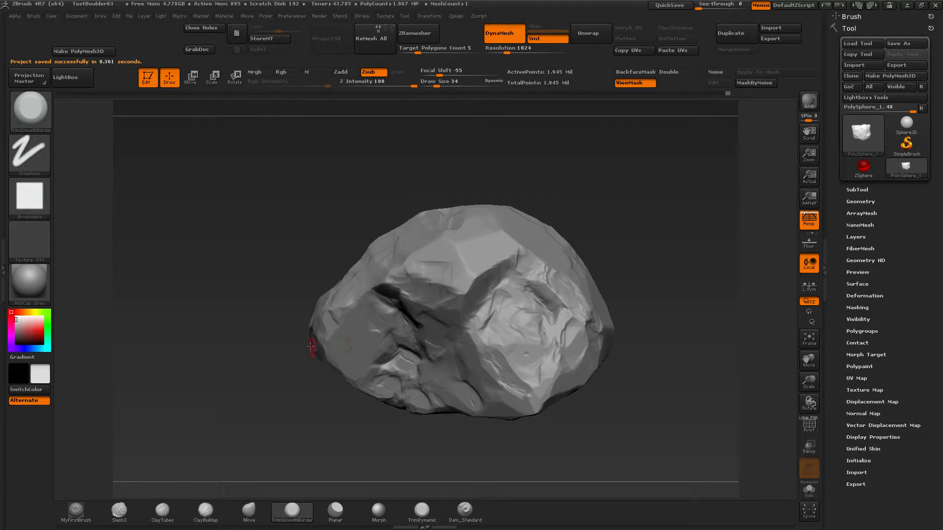
drag(252, 339, 279, 352)
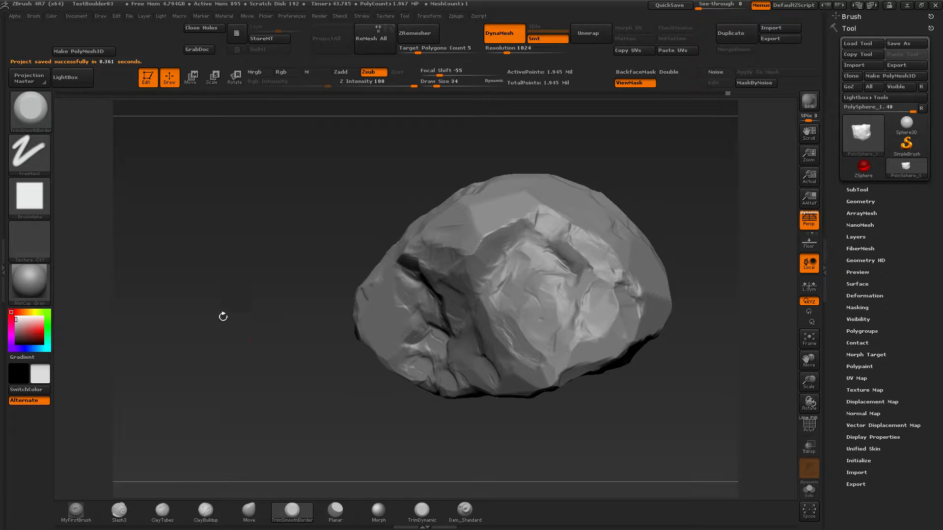
click(26, 116)
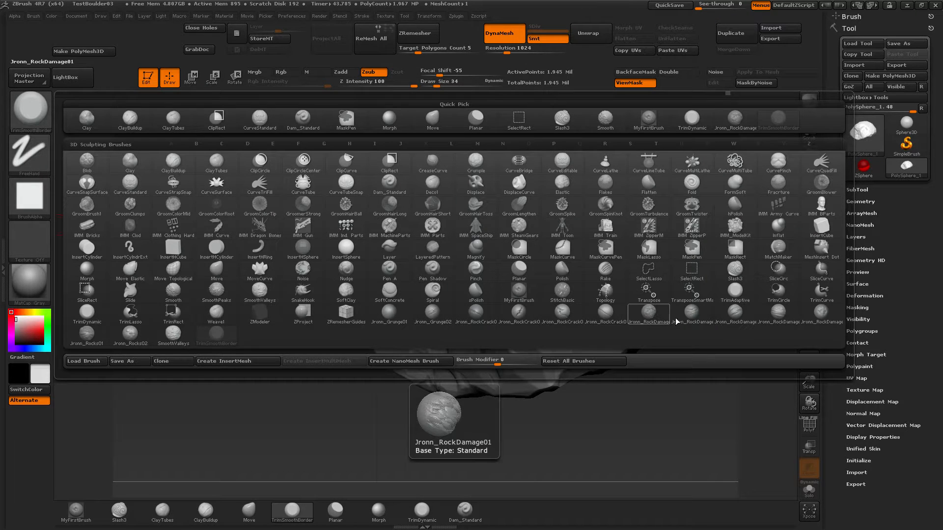
click(695, 316)
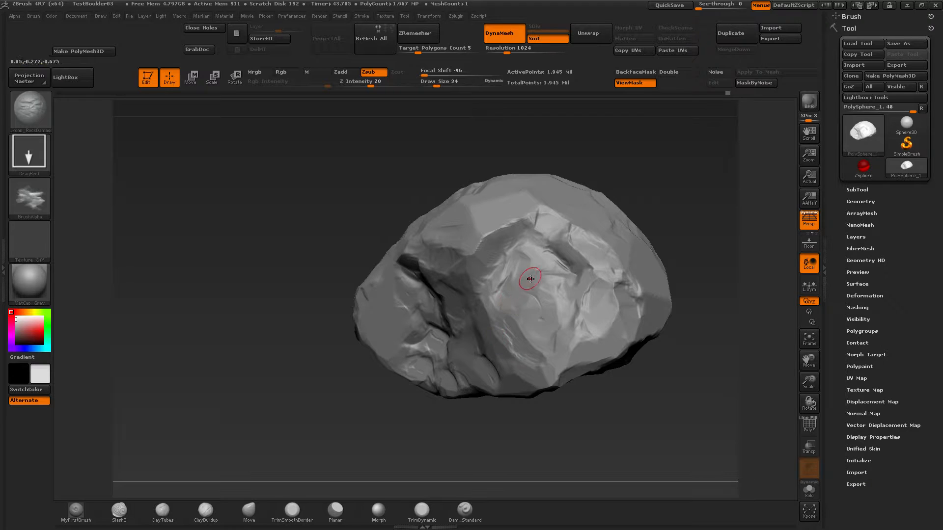
alt+drag(649, 384, 531, 300)
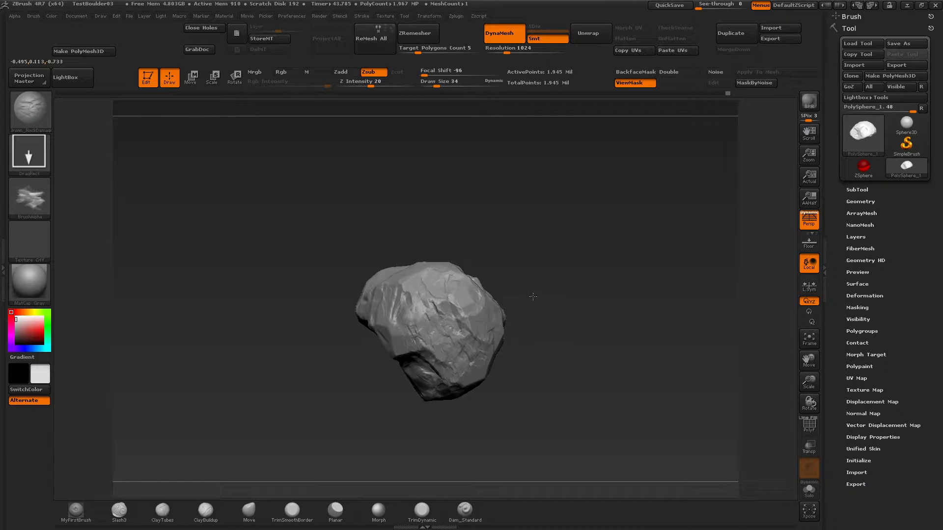
Step: Stamp rock damage over the large chipped facet, the deep crevice and the surfaces around them
drag(294, 294, 353, 305)
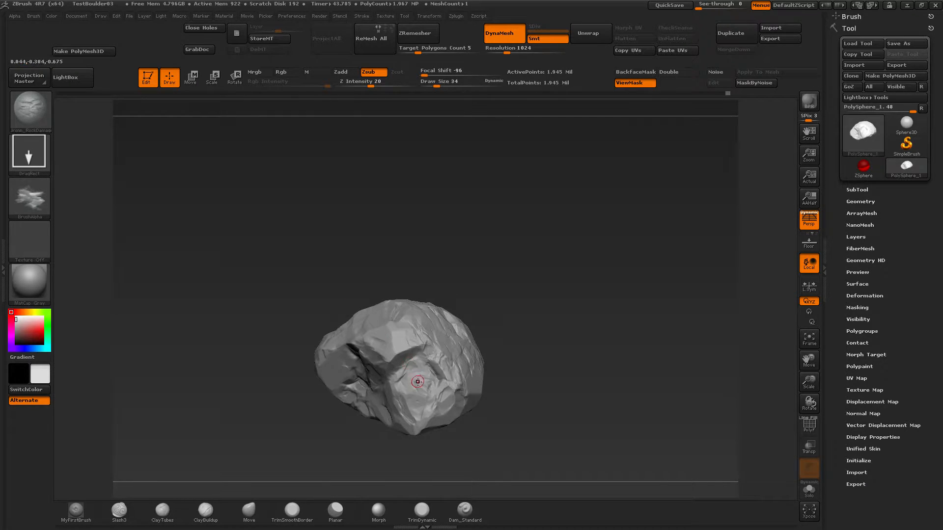
drag(464, 364, 444, 341)
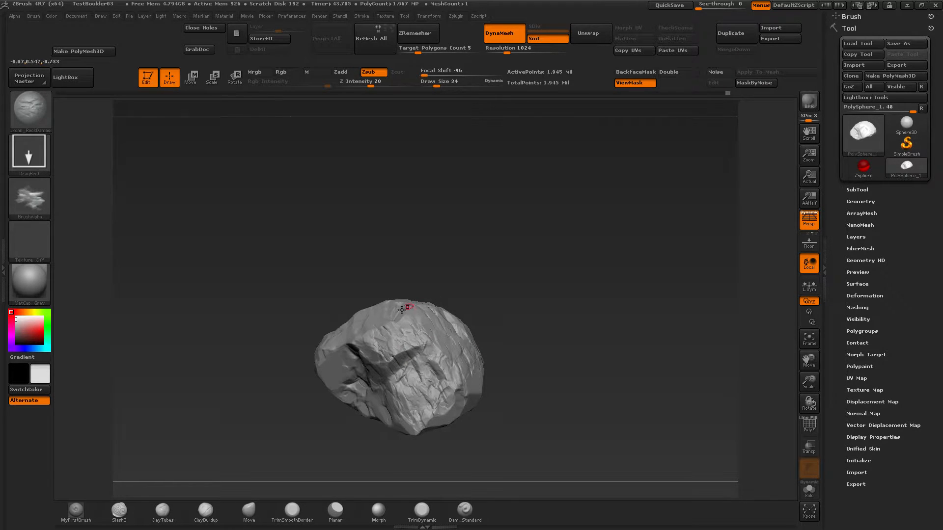
drag(376, 290, 372, 296)
drag(334, 323, 396, 339)
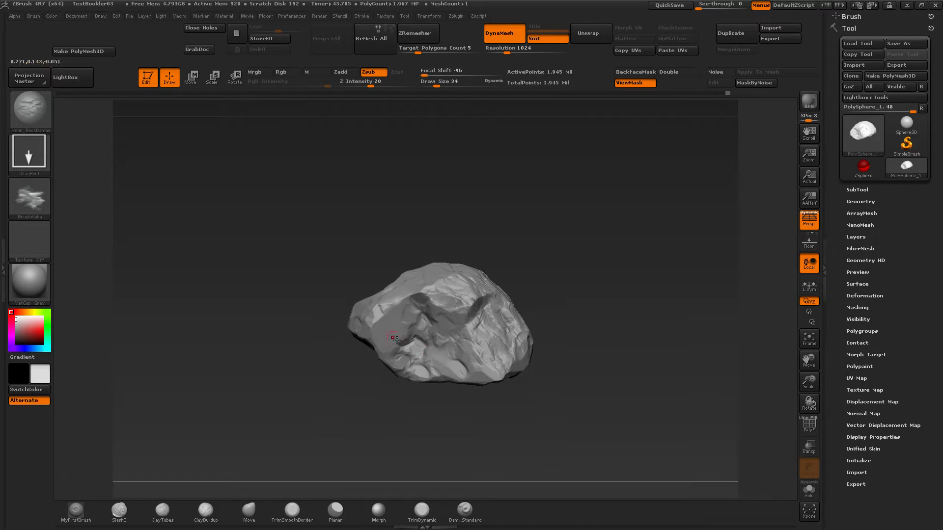
drag(451, 353, 491, 315)
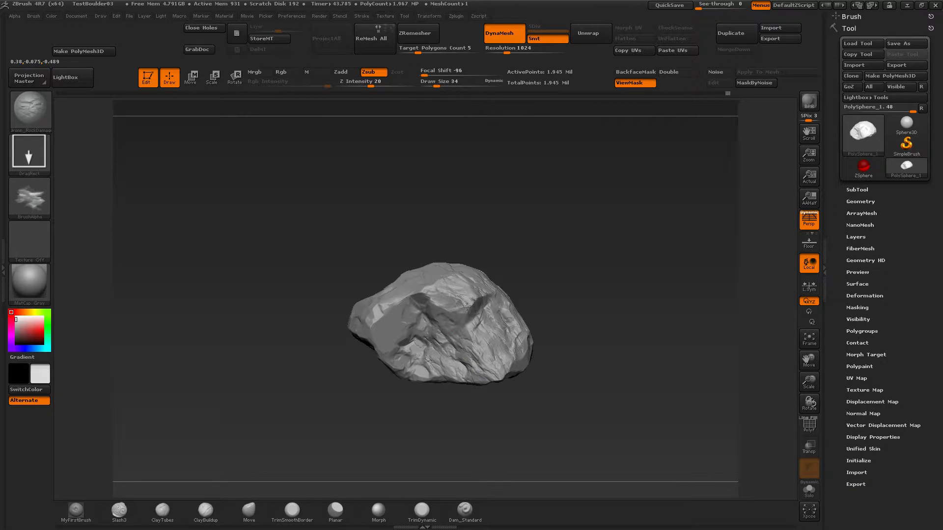
drag(467, 306, 482, 290)
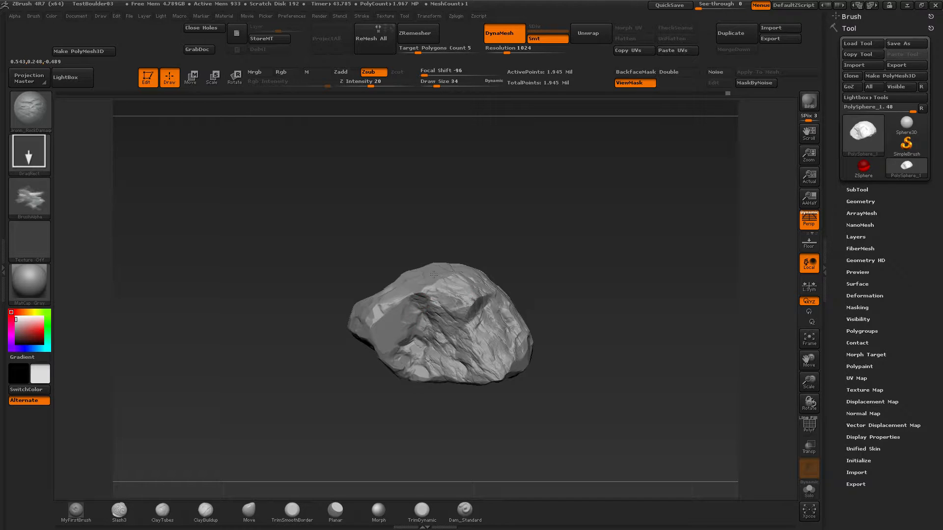
Step: Extend the stamped rock damage across the boulder's broad back side and its neighbouring facets
mouse_move(325, 246)
mouse_down()
mouse_move(430, 290)
mouse_move(450, 252)
mouse_move(480, 241)
mouse_up()
drag(321, 238, 279, 244)
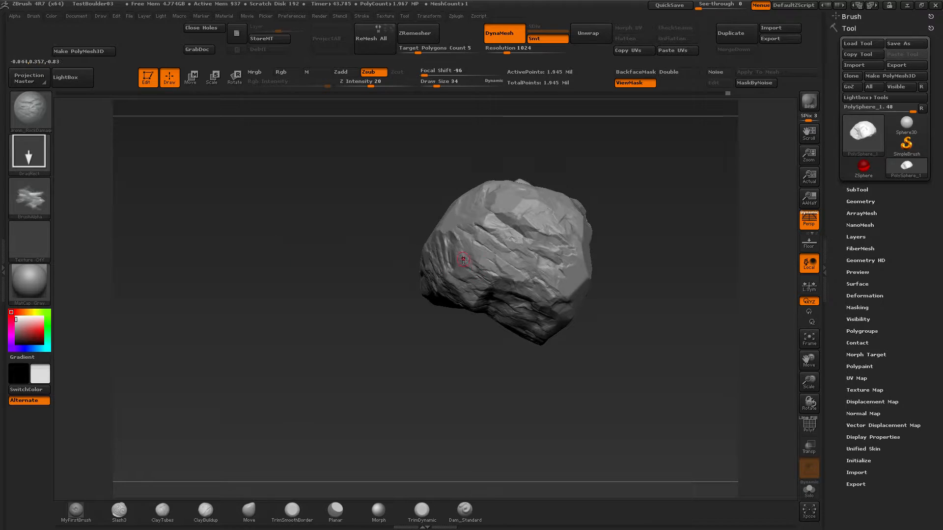
drag(624, 340, 534, 342)
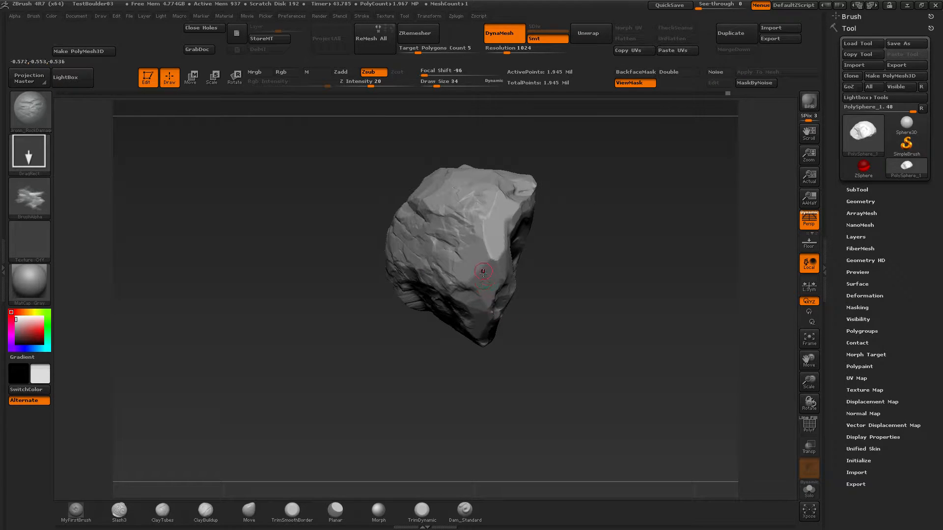
Step: Choose the third Jronn_RockCrack brush and stamp cracks into the chipped face leading up to the narrow end
click(31, 123)
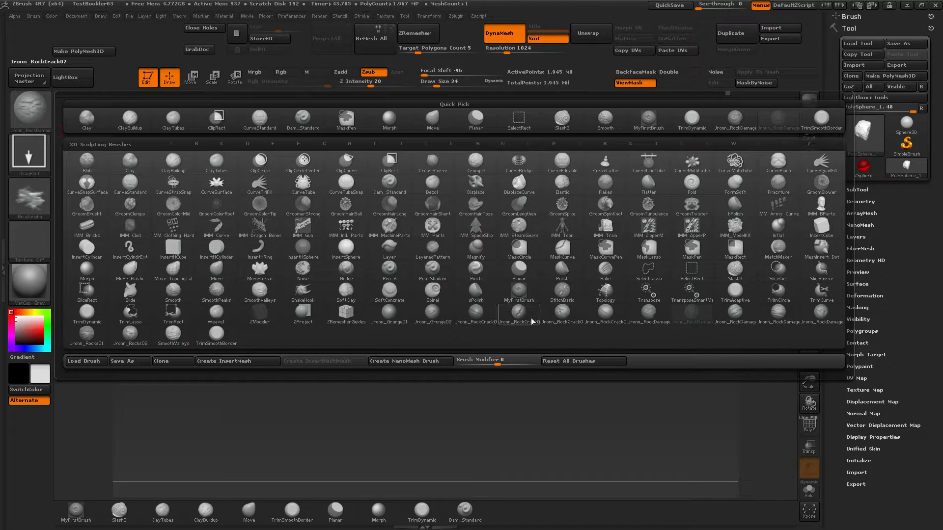
click(554, 316)
mouse_move(561, 352)
mouse_down()
mouse_move(543, 381)
mouse_move(546, 350)
mouse_move(541, 400)
mouse_move(535, 388)
mouse_up()
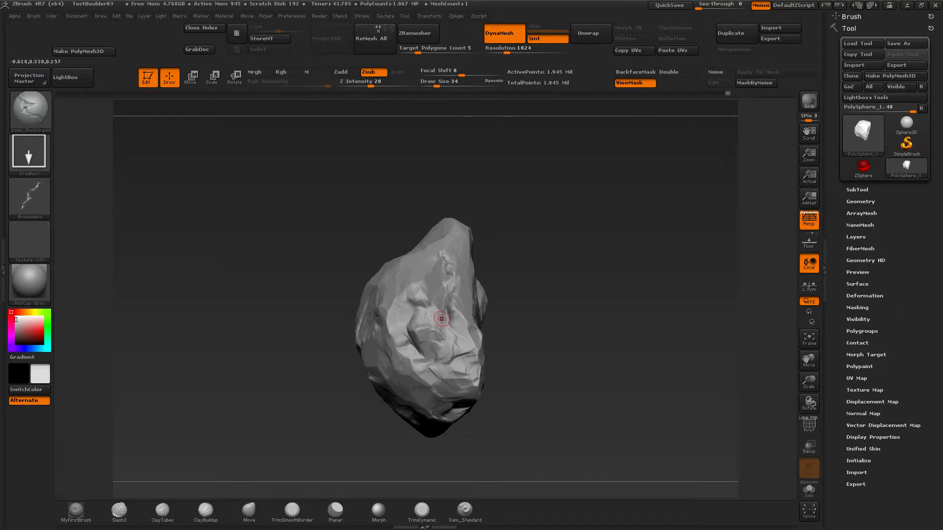
mouse_move(461, 327)
mouse_down()
mouse_move(547, 368)
mouse_move(543, 299)
mouse_move(497, 206)
mouse_move(540, 228)
mouse_up()
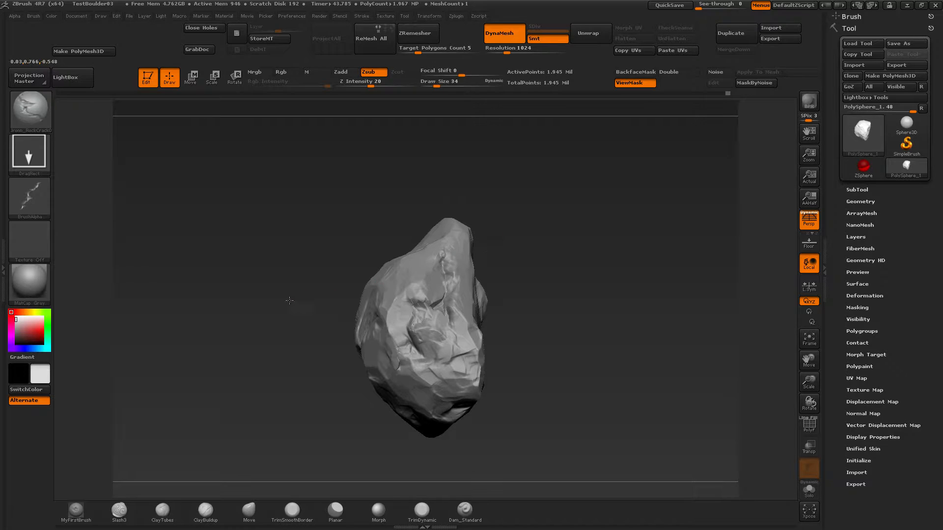
Step: Choose the fourth Jronn_RockDamage brush and stamp layered damage onto the bright flat facet and its lower neighbour
mouse_move(290, 300)
mouse_down()
mouse_move(285, 335)
mouse_move(281, 309)
mouse_up()
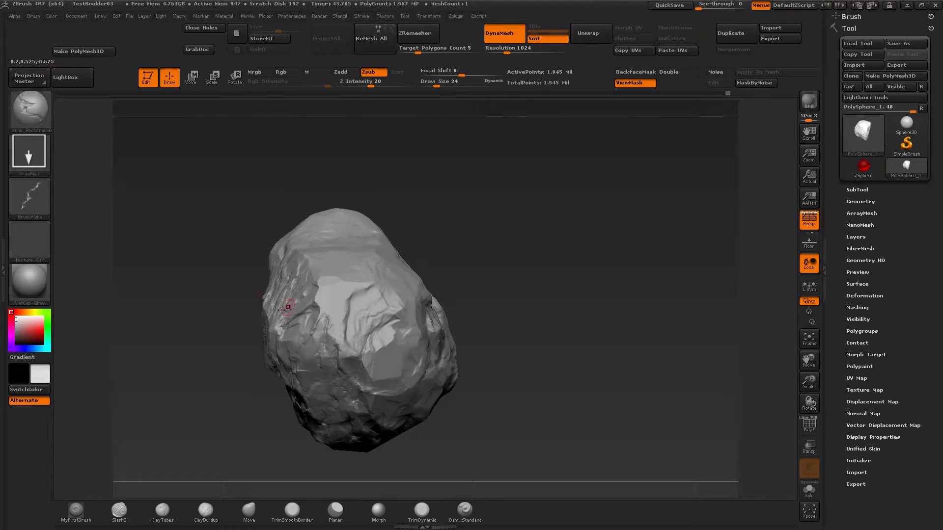
click(51, 115)
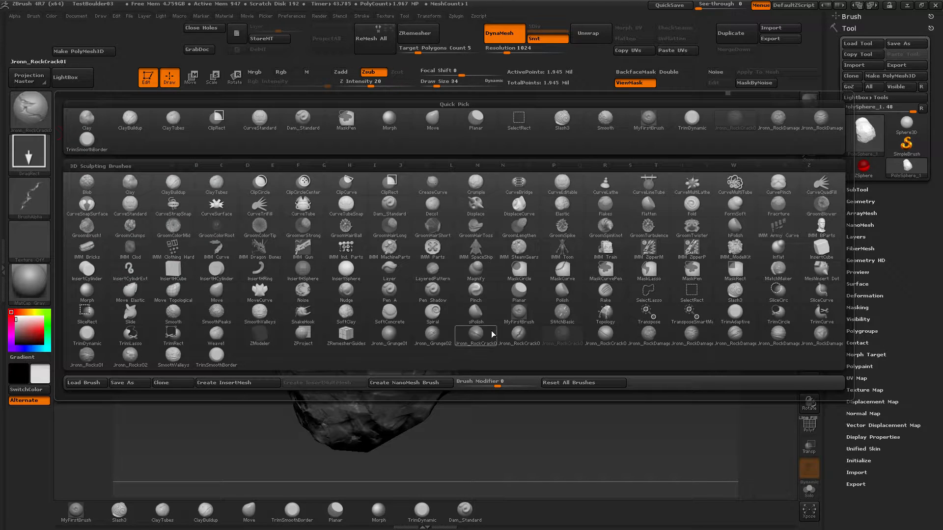
click(781, 340)
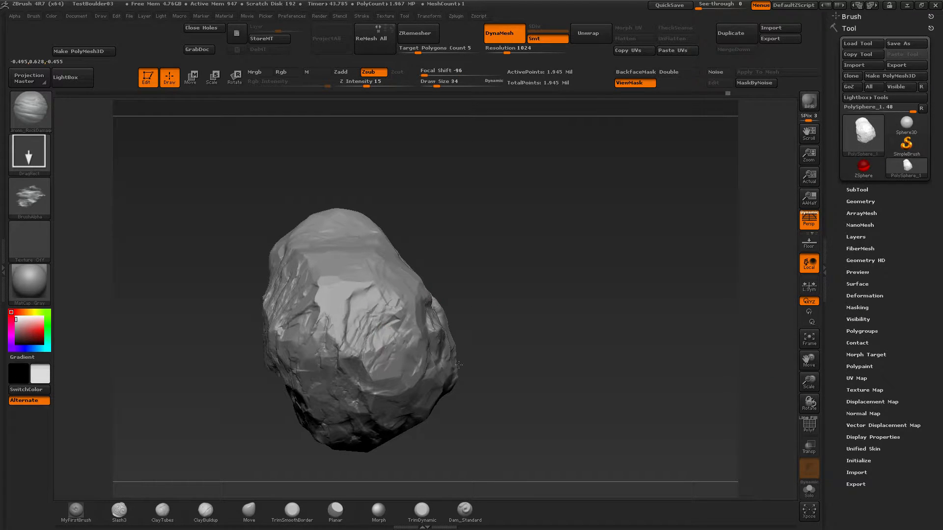
Step: Stamp more rock damage across the bright flat facet and the smooth facets on the boulder's adjoining side
drag(459, 365, 476, 323)
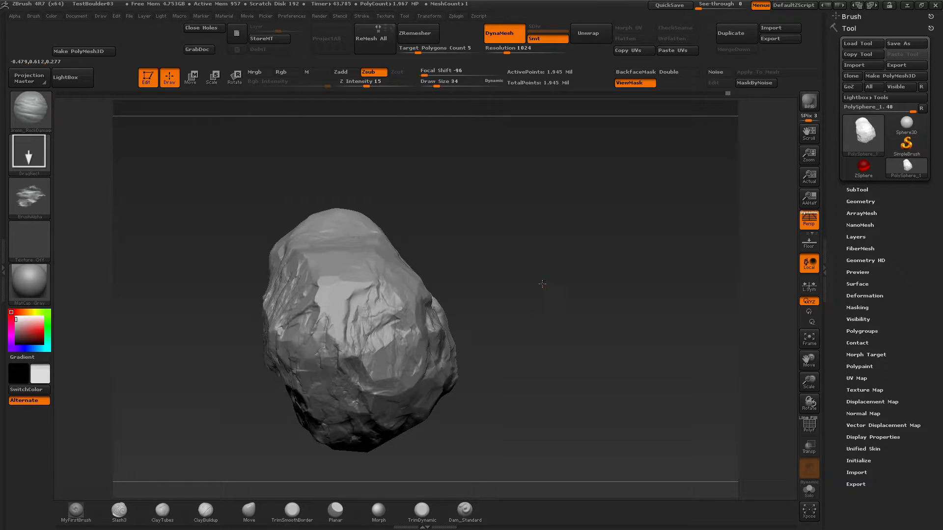
drag(542, 283, 393, 289)
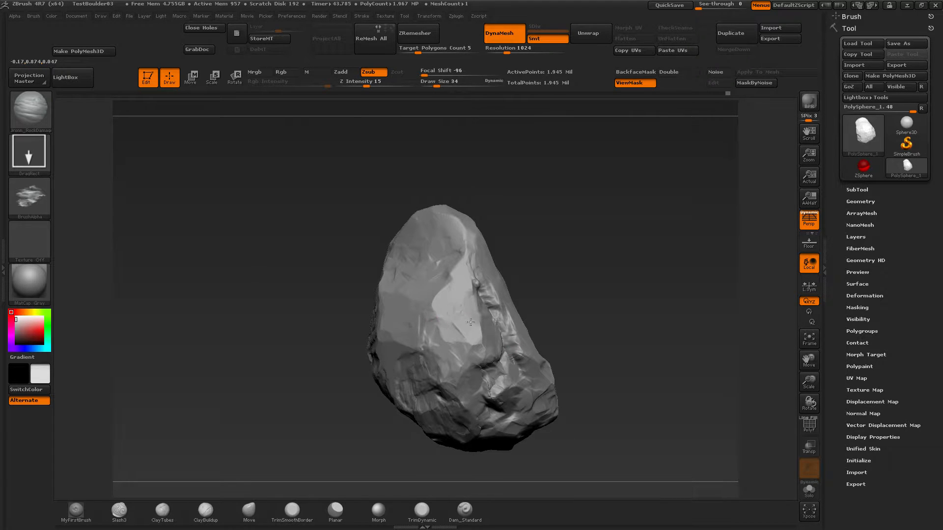
mouse_move(470, 322)
mouse_down()
mouse_move(454, 299)
mouse_move(463, 282)
mouse_up()
mouse_move(533, 315)
mouse_down()
mouse_move(549, 288)
mouse_move(569, 296)
mouse_move(545, 304)
mouse_up()
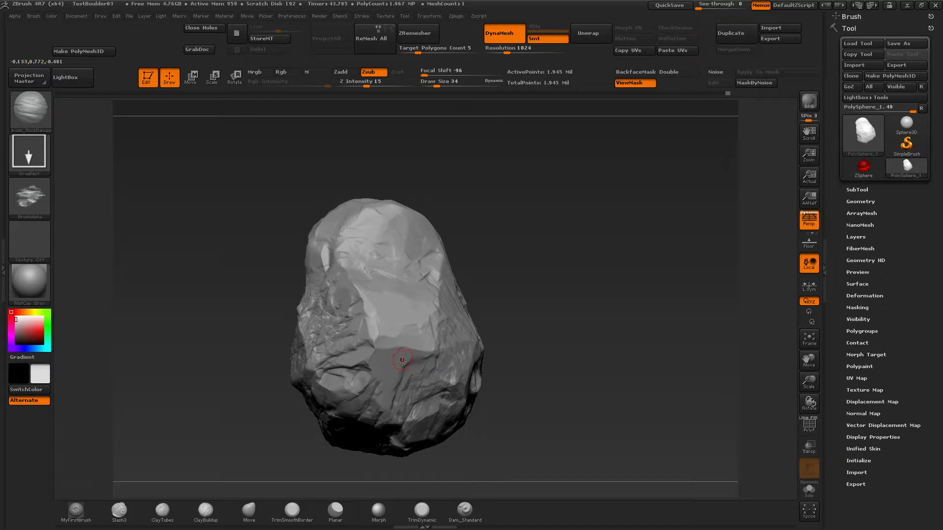
Step: Stamp rock damage below, on and above the smooth central facet that runs up to the rounded end
mouse_move(389, 358)
mouse_down()
mouse_move(390, 370)
mouse_move(397, 344)
mouse_move(412, 344)
mouse_move(385, 361)
mouse_move(413, 369)
mouse_up()
mouse_move(377, 316)
mouse_down()
mouse_move(400, 305)
mouse_move(389, 252)
mouse_move(405, 232)
mouse_move(415, 274)
mouse_move(383, 221)
mouse_move(427, 265)
mouse_move(373, 304)
mouse_up()
mouse_move(351, 229)
mouse_down()
mouse_move(332, 252)
mouse_move(339, 268)
mouse_move(325, 294)
mouse_move(343, 235)
mouse_up()
drag(256, 207, 331, 273)
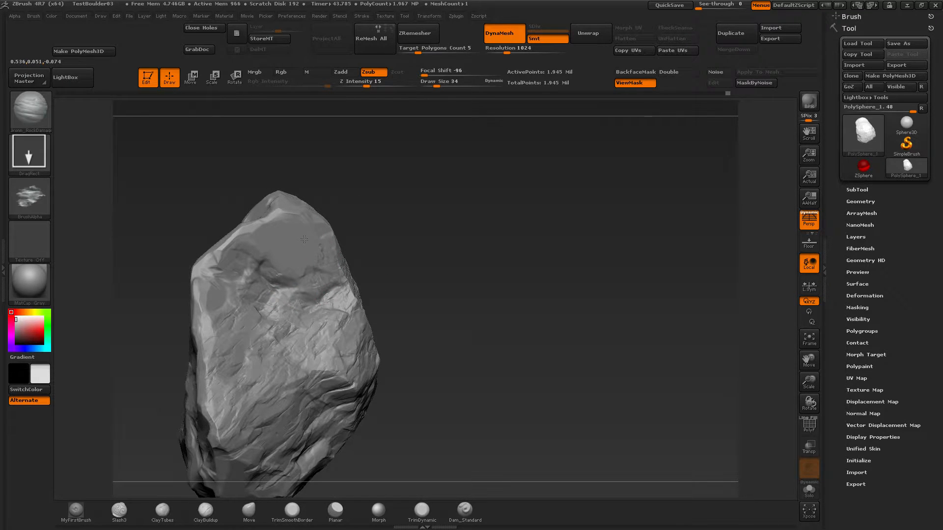
Step: Stamp rock damage into the smooth recess above the deep crevice and over the facets of the protruding end above it
mouse_move(304, 239)
mouse_down()
mouse_move(243, 274)
mouse_move(216, 256)
mouse_move(269, 198)
mouse_up()
mouse_move(166, 219)
mouse_down()
mouse_move(153, 236)
mouse_move(242, 254)
mouse_move(251, 280)
mouse_move(226, 275)
mouse_up()
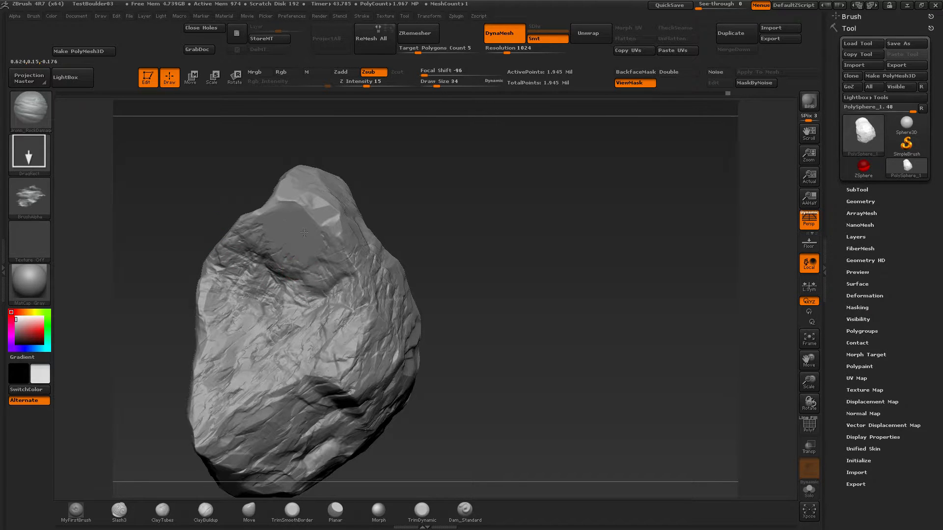
mouse_move(304, 232)
mouse_down()
mouse_move(304, 275)
mouse_move(287, 310)
mouse_up()
mouse_move(197, 211)
mouse_down()
mouse_move(190, 175)
mouse_move(192, 193)
mouse_move(210, 178)
mouse_move(204, 190)
mouse_move(242, 237)
mouse_move(275, 218)
mouse_move(301, 236)
mouse_up()
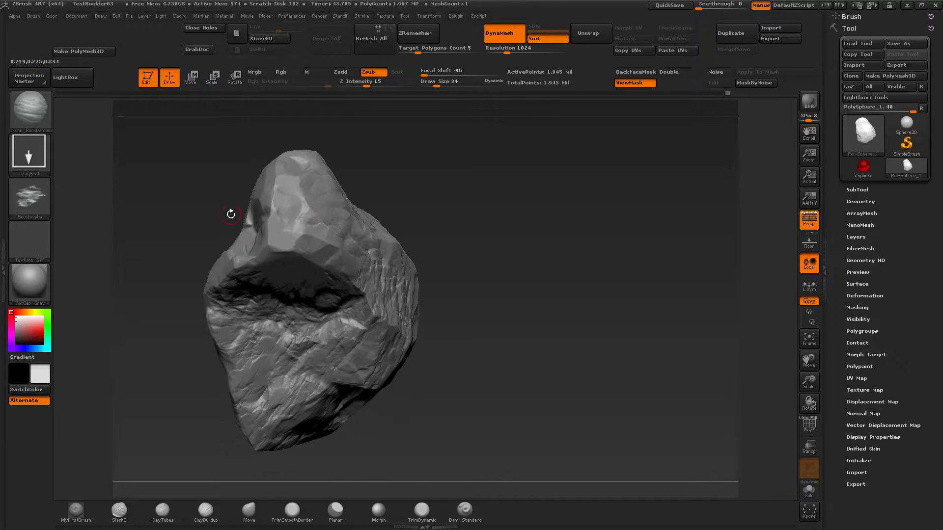
drag(231, 212, 229, 247)
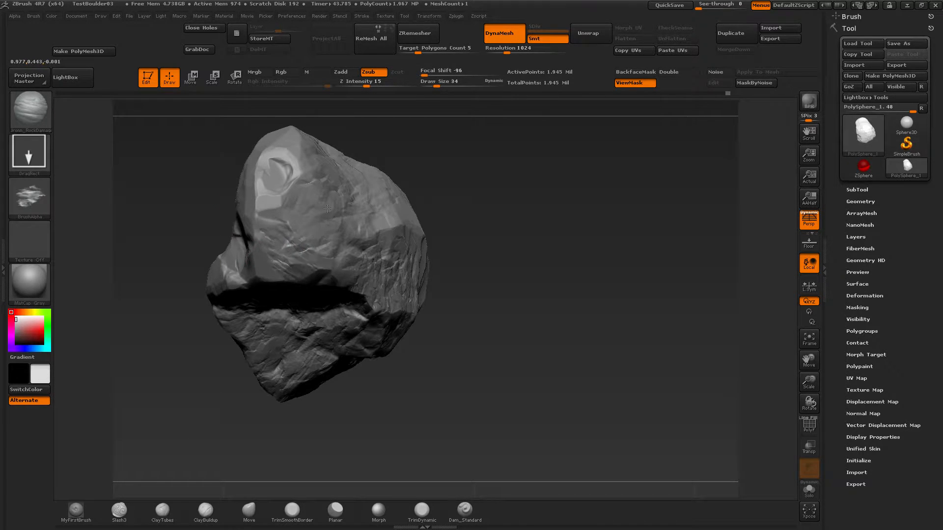
drag(184, 236, 383, 276)
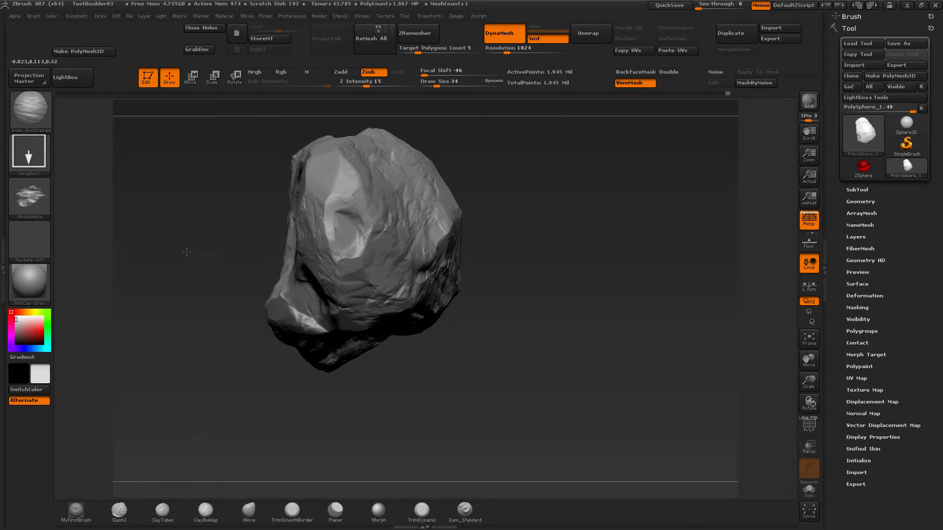
drag(187, 252, 388, 278)
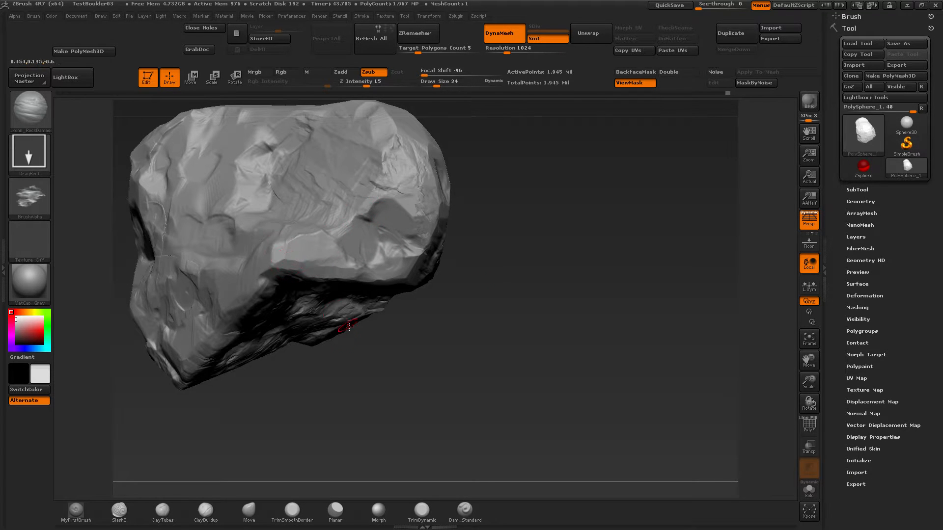
mouse_move(348, 327)
mouse_down()
mouse_move(467, 388)
mouse_move(358, 270)
mouse_up()
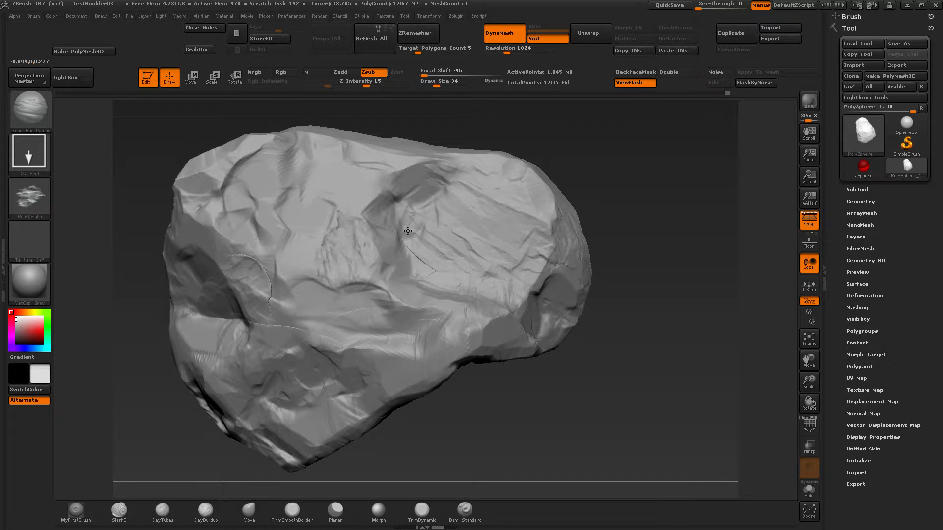
Step: Stamp several small overlapping patches of rock damage onto the smooth area beside the striated face
drag(319, 239, 341, 289)
drag(334, 207, 373, 255)
drag(301, 208, 334, 240)
drag(304, 243, 339, 290)
drag(336, 282, 369, 314)
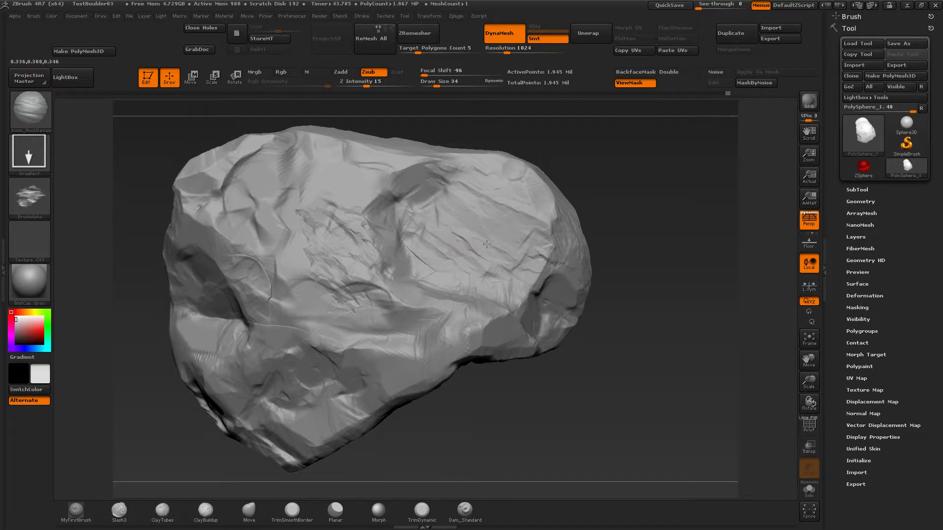
Step: Layer larger rock damage stamps over the striated face and the end of the ledge below it
drag(486, 244, 577, 129)
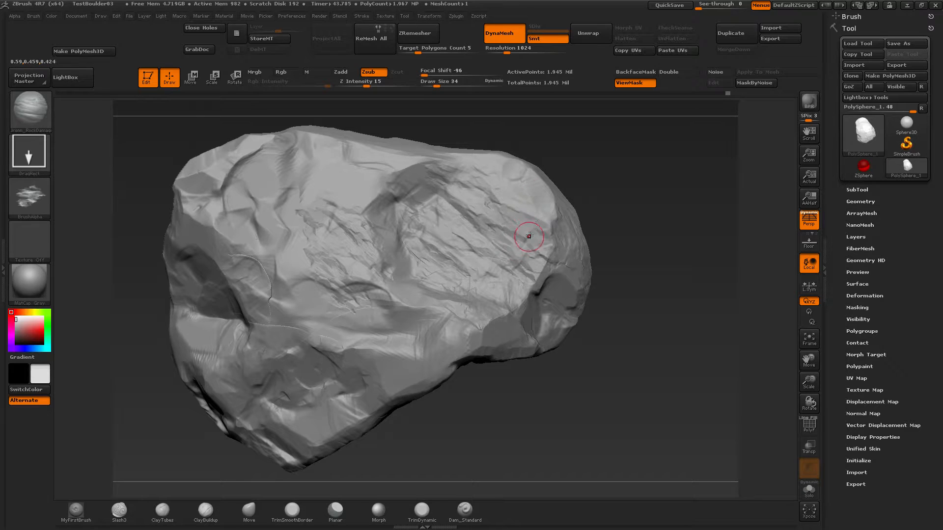
drag(529, 236, 515, 202)
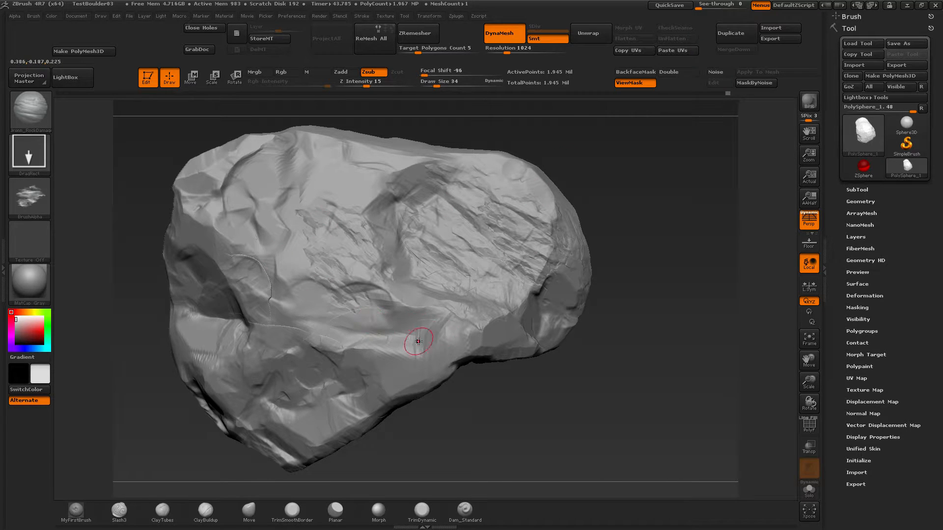
drag(431, 332, 446, 366)
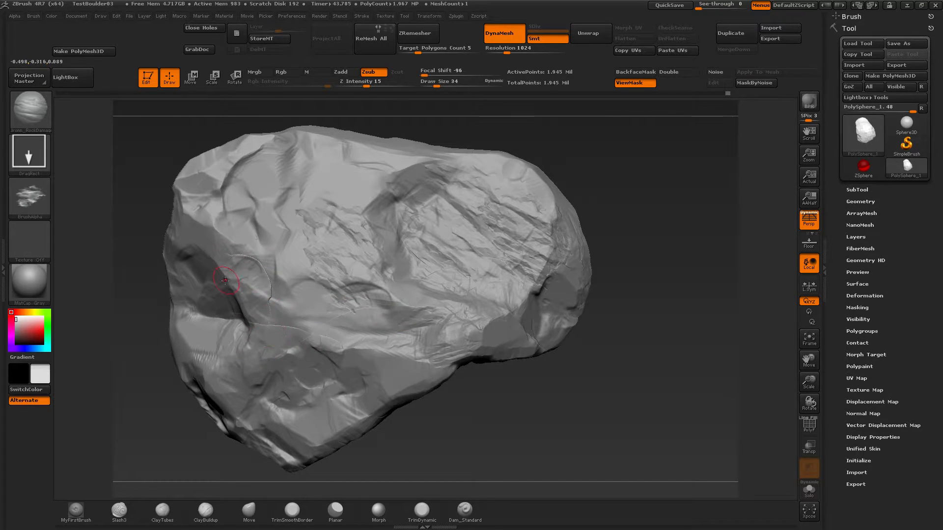
Step: Try to stamp rock damage across the smooth chipped surfaces around the deep hollow
mouse_move(294, 265)
mouse_down()
mouse_move(403, 314)
mouse_move(483, 314)
mouse_up()
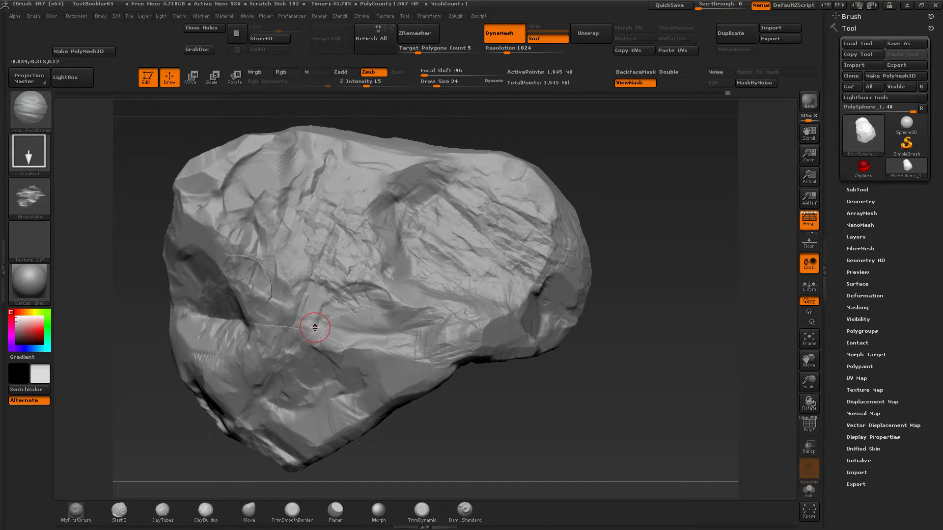
key(ctrl+z)
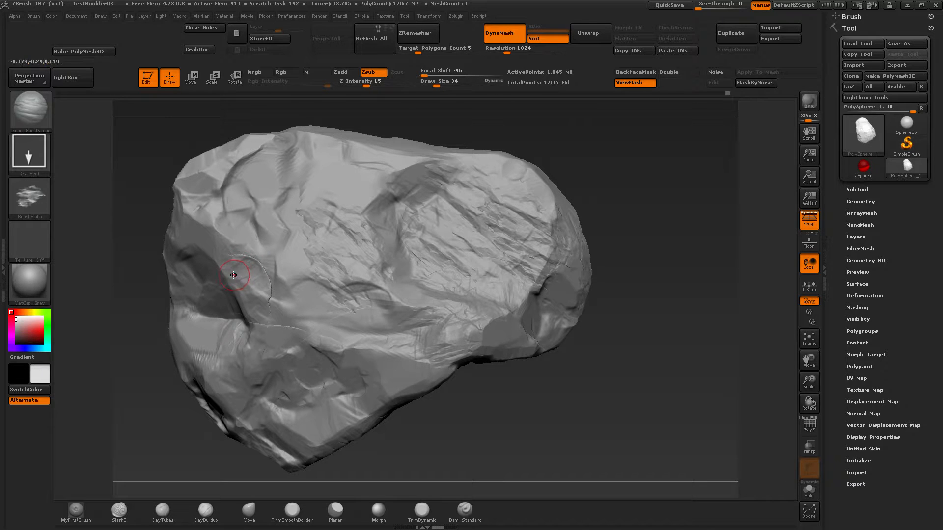
key(ctrl+z)
Step: Smooth away the thin stamp seams beside the deep hollow and soften the edge of the striated face
key(shift)
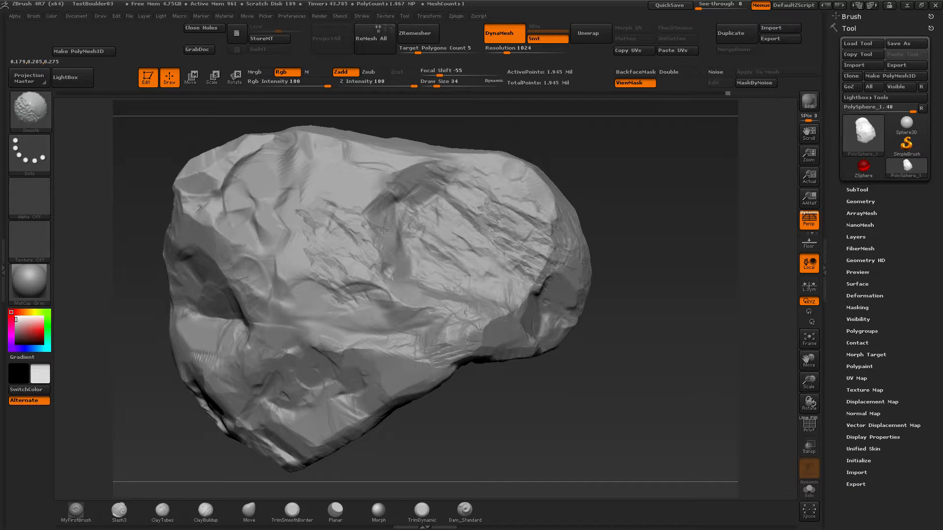
shift+drag(384, 231, 388, 247)
drag(432, 416, 273, 389)
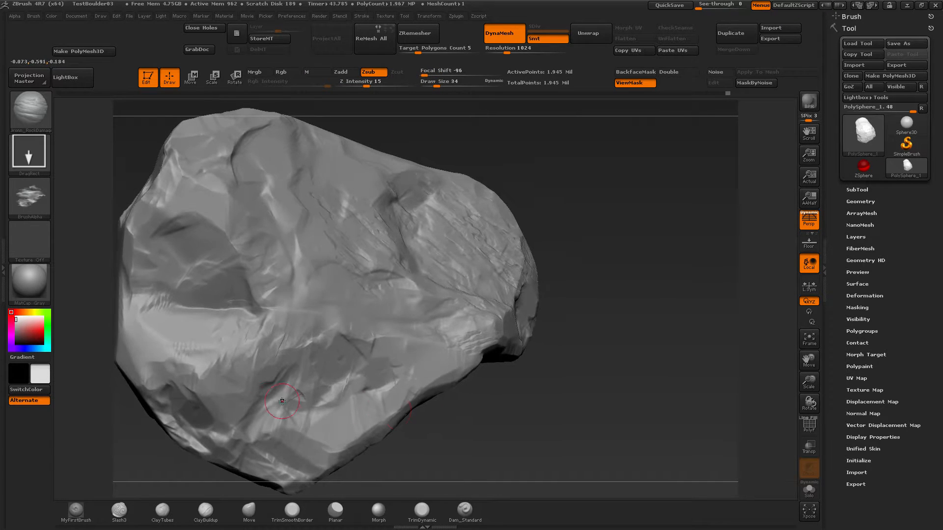
Step: Enable backface masking for the brush and stamp rock damage across the large facet below the ledge
click(634, 72)
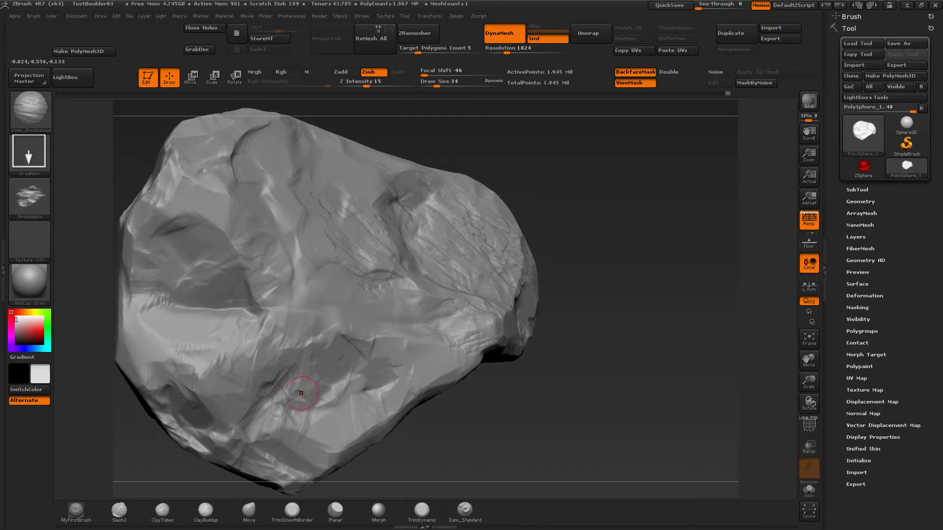
key(shift)
mouse_move(337, 387)
mouse_down()
mouse_move(336, 271)
mouse_move(264, 295)
mouse_up()
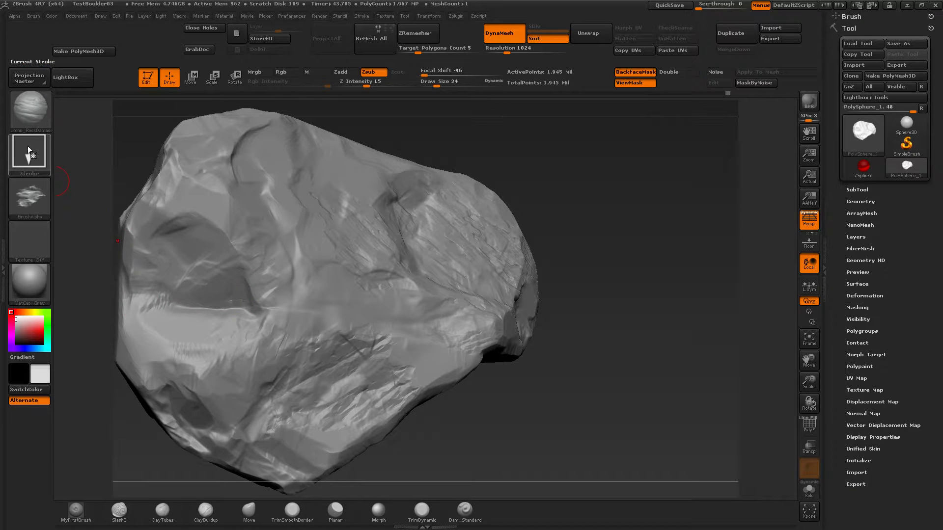
Step: Try the first Jronn_RockDamage brush with a stamp inside the deep hollow
click(25, 113)
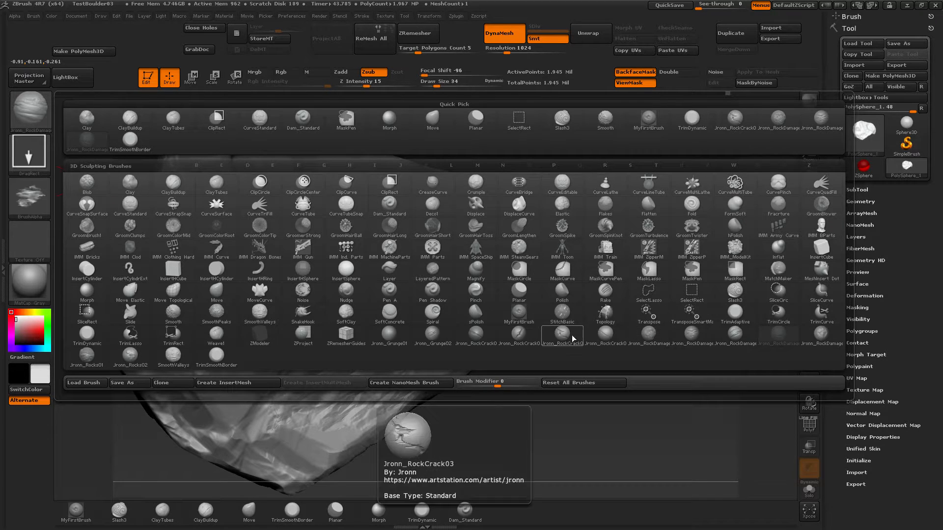
click(644, 336)
drag(197, 276, 226, 295)
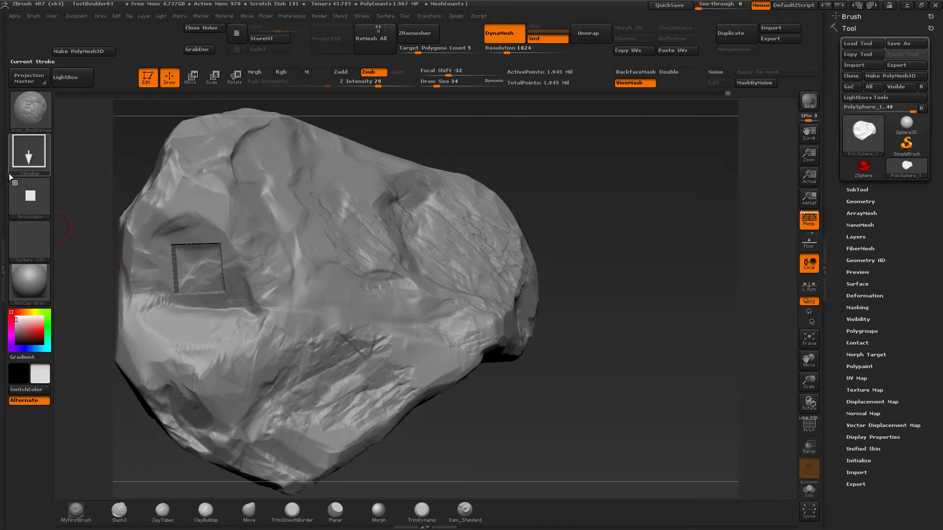
click(29, 202)
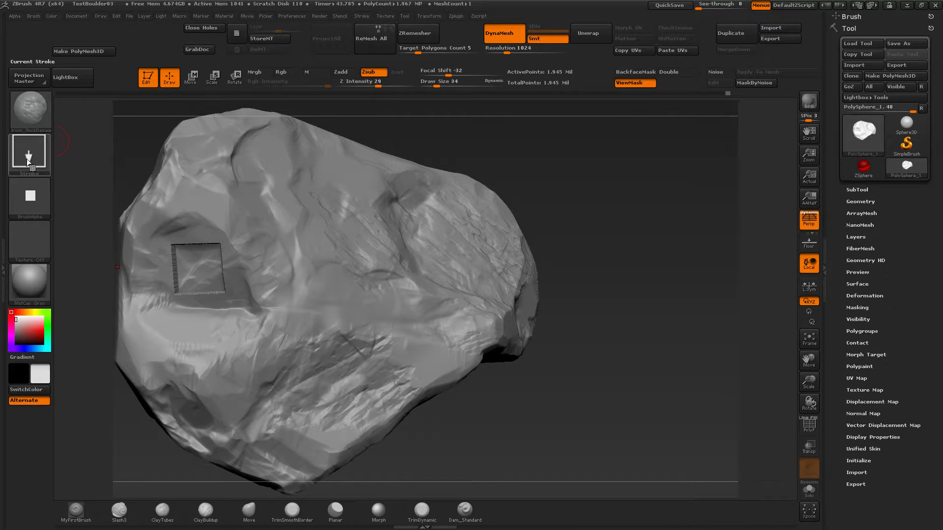
click(39, 196)
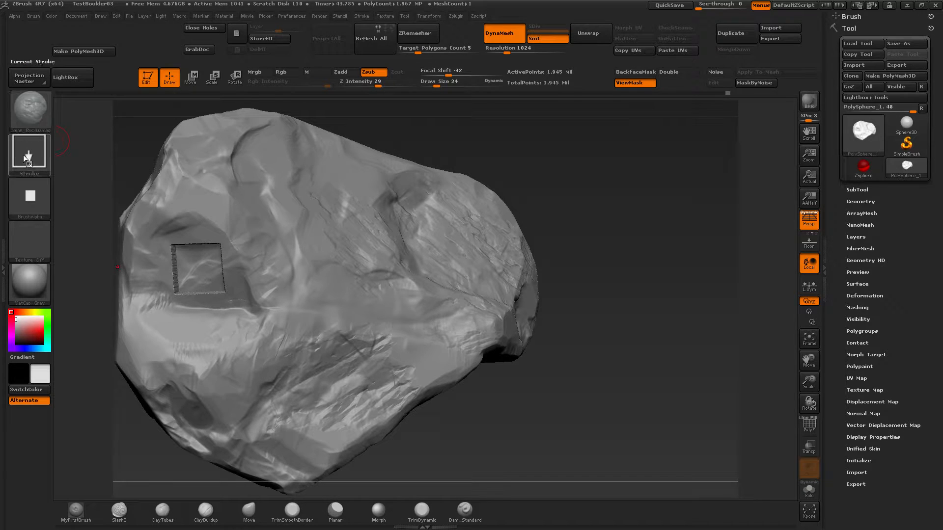
Step: Choose the Jronn_Grunge02 brush, undo the square stamp, and stamp grunge into the deep hollow and the ridge beside it
click(21, 116)
click(432, 335)
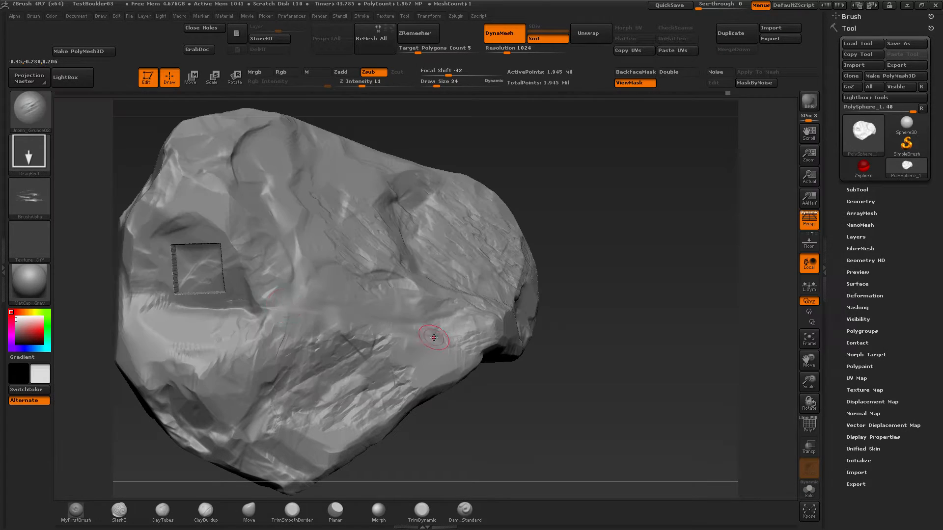
key(ctrl+z)
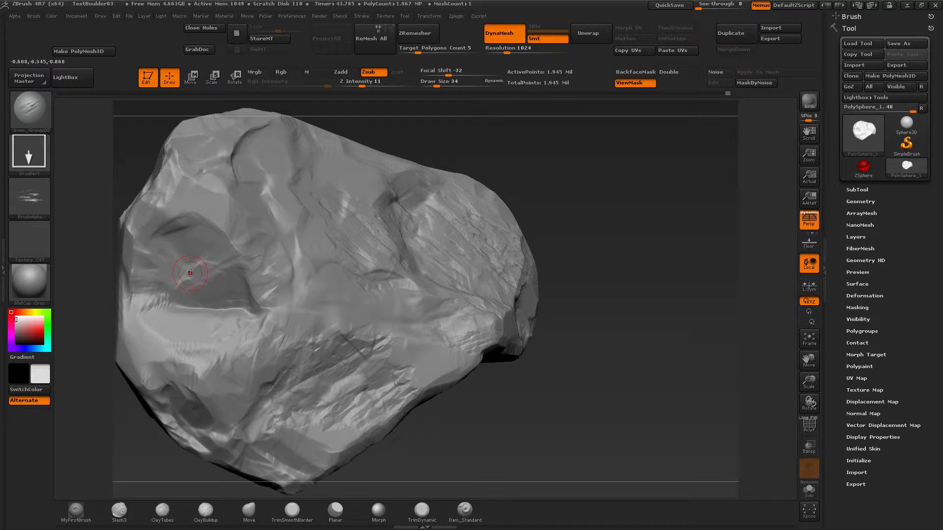
drag(190, 274, 271, 165)
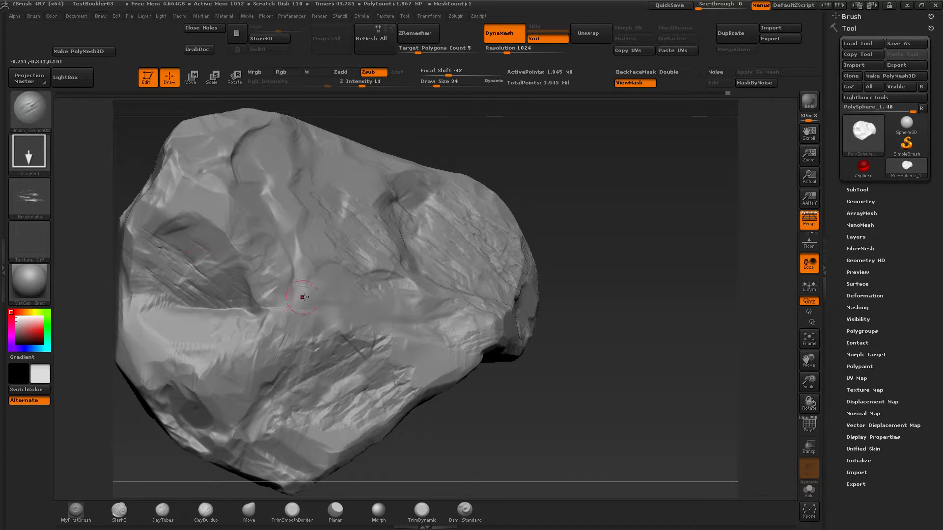
drag(298, 299, 310, 224)
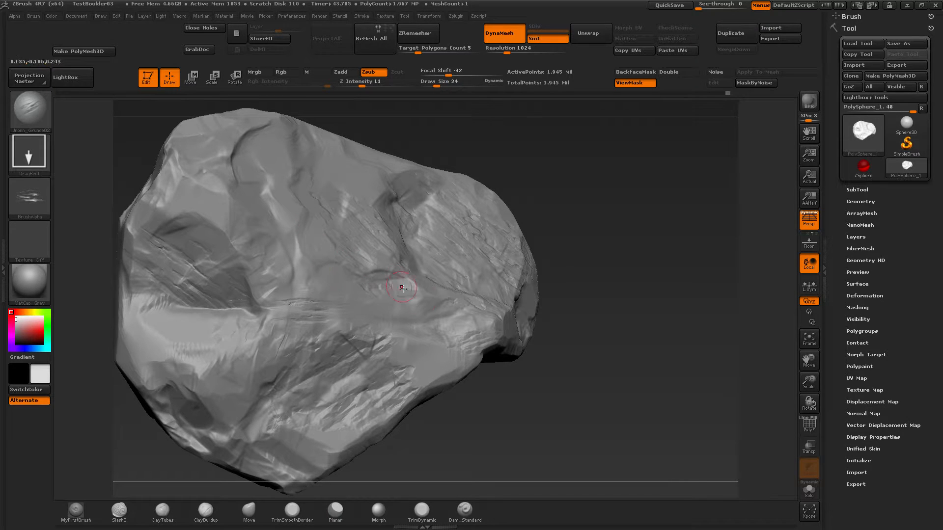
Step: Extend the grunge stamps along the ledge below the striated face and over the neighbouring lower facets
drag(496, 393, 422, 294)
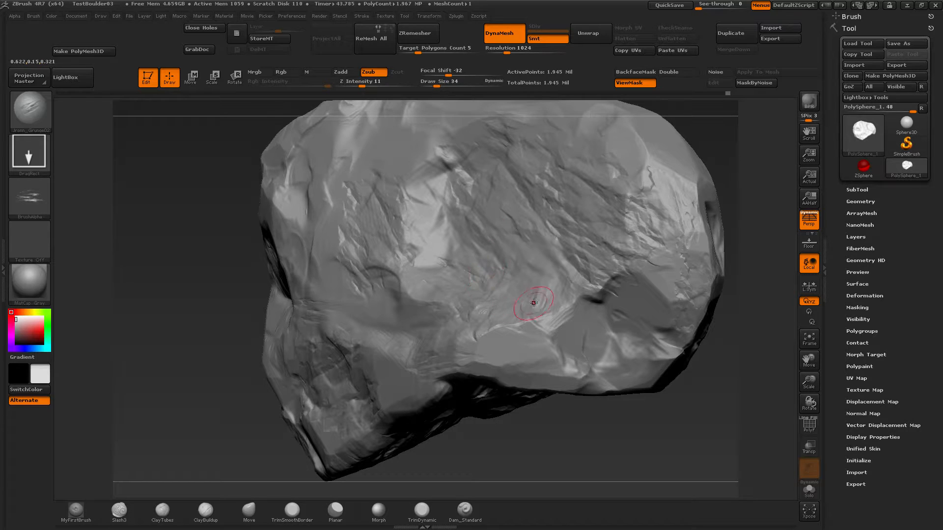
mouse_move(556, 427)
mouse_down()
mouse_move(560, 443)
mouse_move(545, 412)
mouse_move(555, 439)
mouse_move(569, 408)
mouse_up()
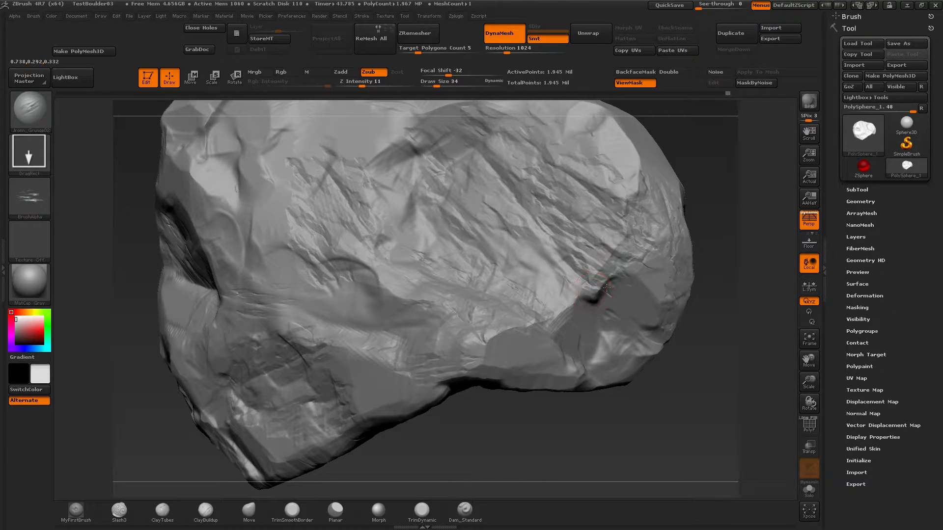
mouse_move(438, 433)
mouse_down()
mouse_move(545, 365)
mouse_move(454, 386)
mouse_up()
alt+drag(526, 389, 295, 312)
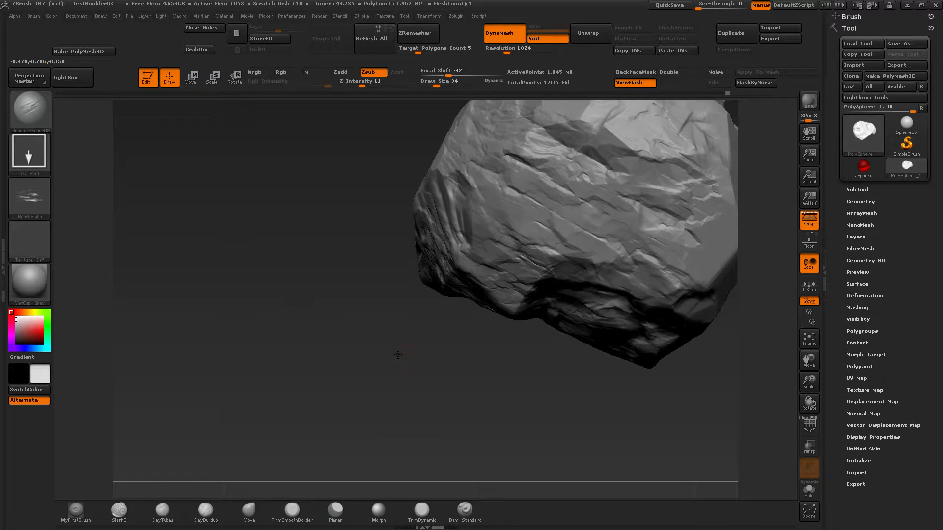
drag(398, 354, 432, 327)
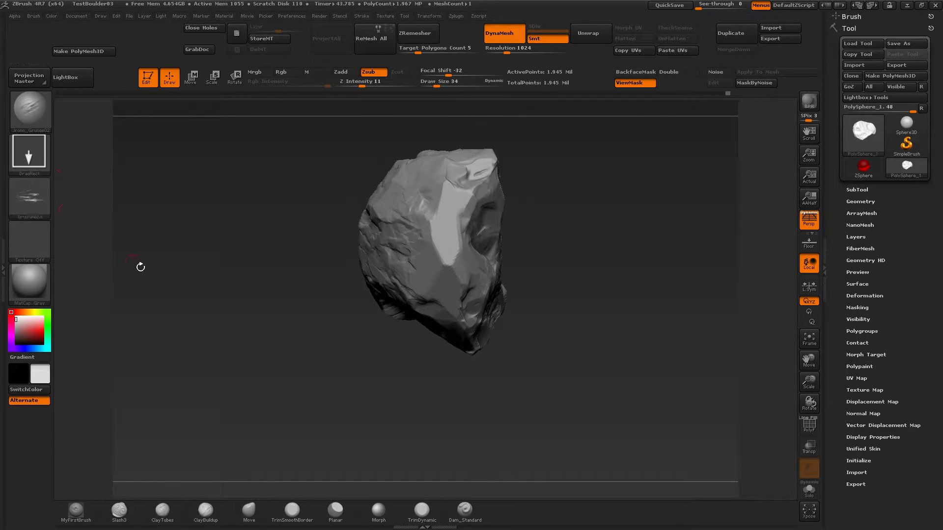
Step: Return to the Jronn_Grunge02 brush and stamp grunge onto the bright, narrow flat facet on the boulder's end
click(293, 510)
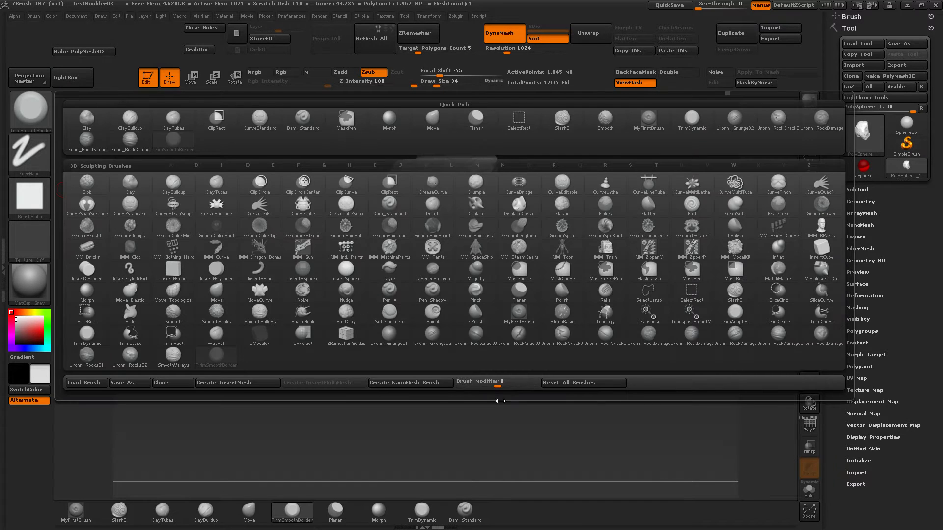
click(425, 341)
drag(448, 212, 473, 196)
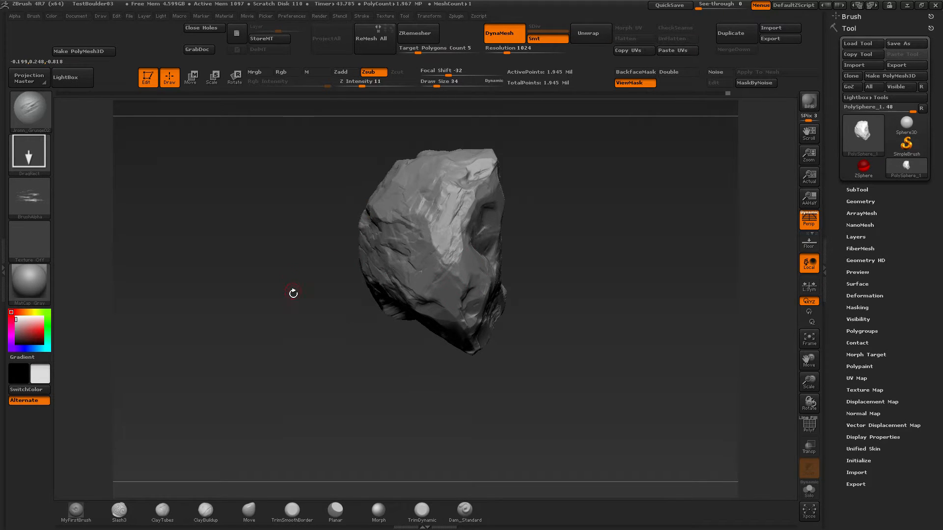
drag(293, 293, 543, 400)
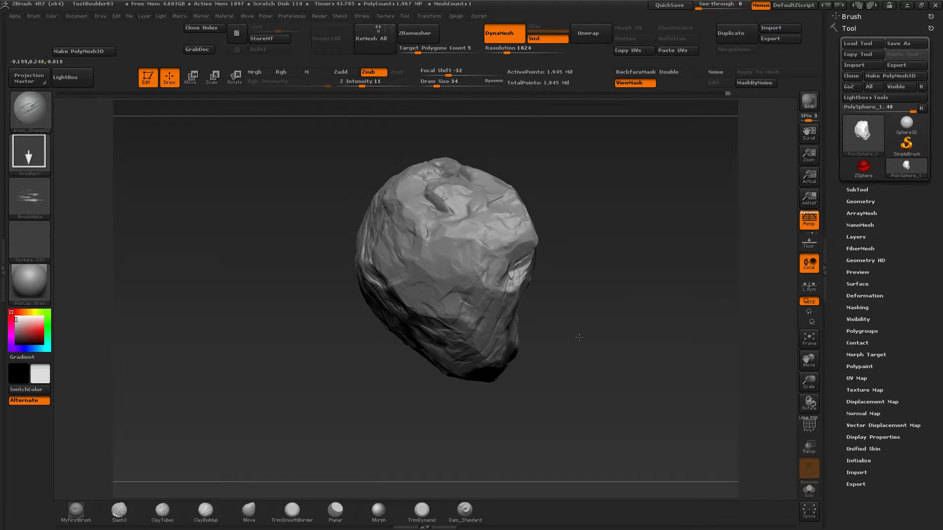
Step: Examine the boulder from all sides for areas that still need surface detail
drag(579, 337, 529, 361)
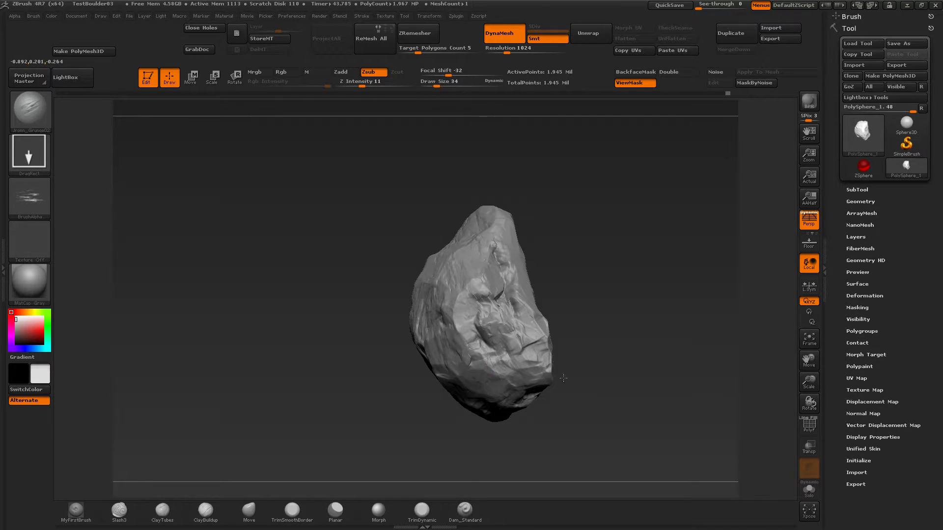
drag(337, 316, 382, 305)
drag(303, 296, 375, 333)
drag(417, 261, 557, 261)
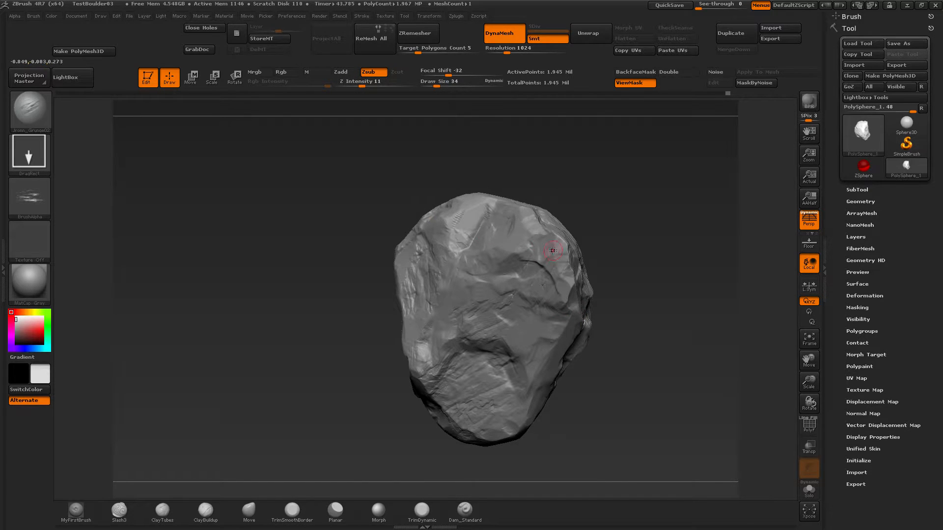
mouse_move(540, 227)
mouse_down()
mouse_move(594, 178)
mouse_move(642, 276)
mouse_up()
mouse_move(353, 198)
mouse_down()
mouse_move(347, 205)
mouse_move(406, 247)
mouse_up()
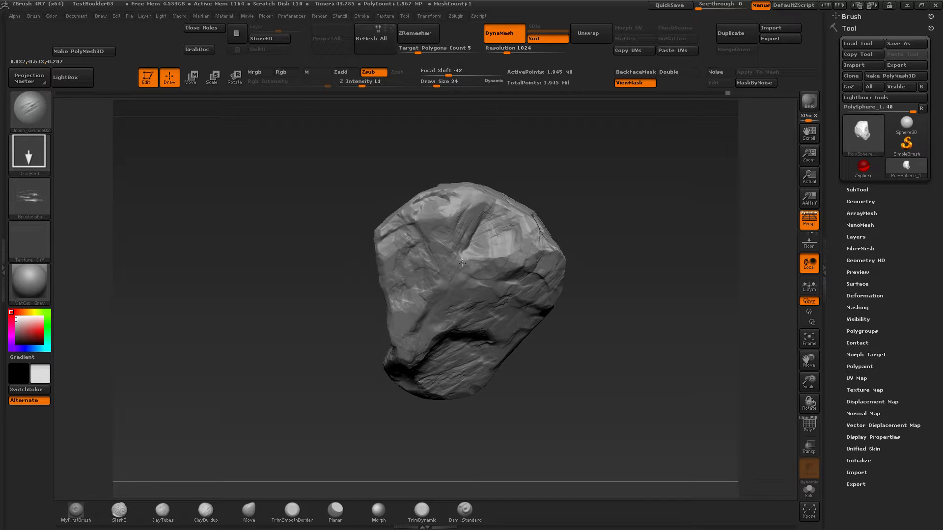
mouse_move(301, 207)
mouse_down()
mouse_move(311, 252)
mouse_move(417, 220)
mouse_up()
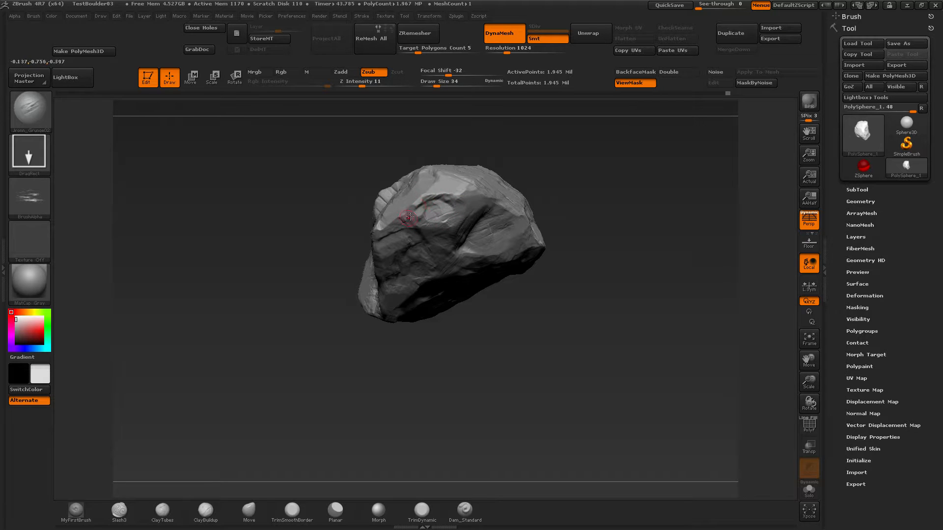
mouse_move(294, 224)
mouse_down()
mouse_move(304, 255)
mouse_move(446, 292)
mouse_move(572, 378)
mouse_move(502, 337)
mouse_up()
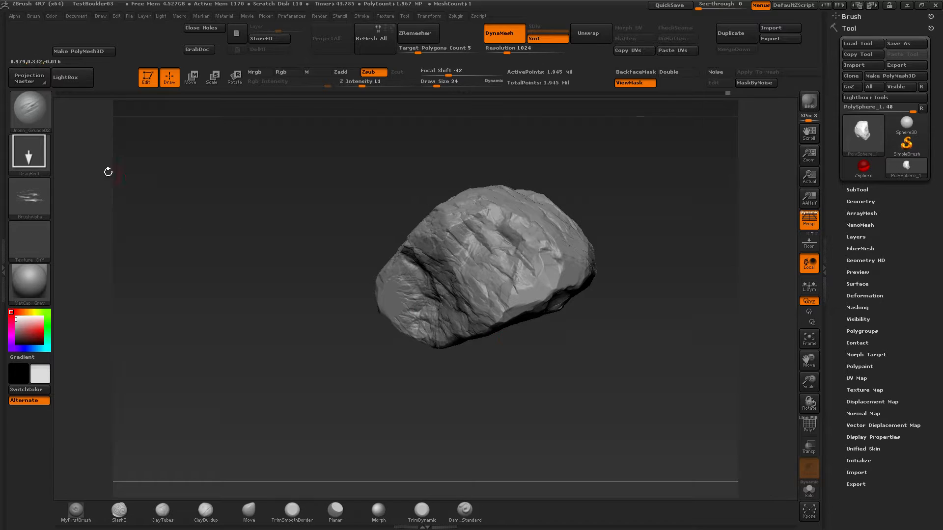
Step: Choose the fourth Jronn_RockCrack brush, set Z Intensity to 20, and stamp a crack into the chipped upper face
click(29, 115)
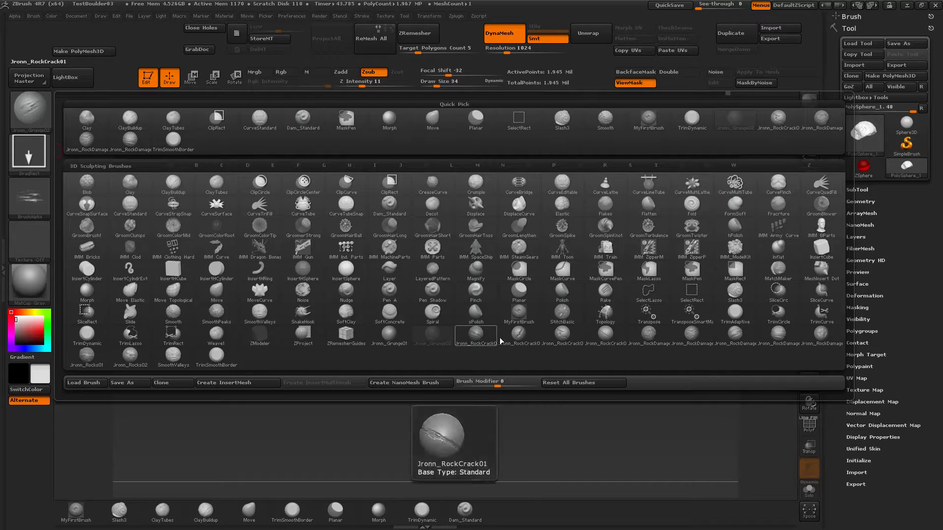
click(601, 338)
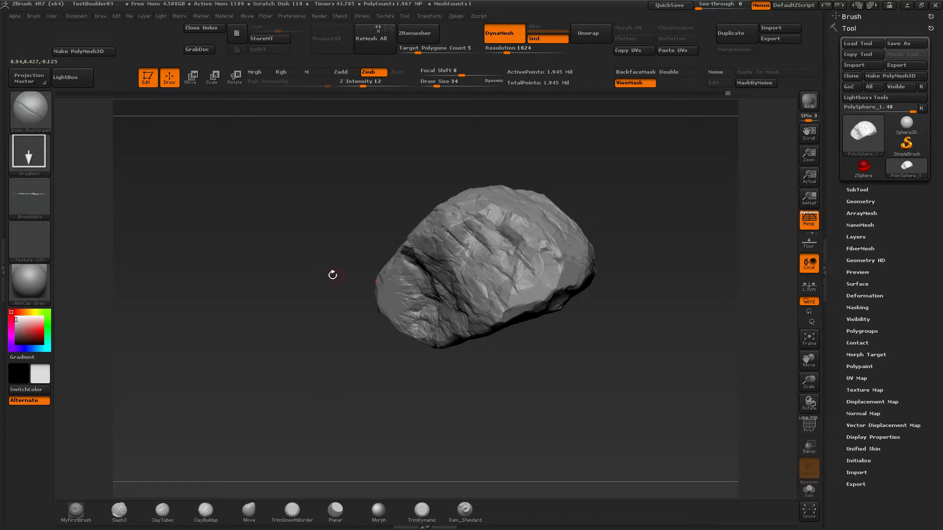
mouse_move(332, 274)
mouse_down()
mouse_move(334, 257)
mouse_move(325, 269)
mouse_up()
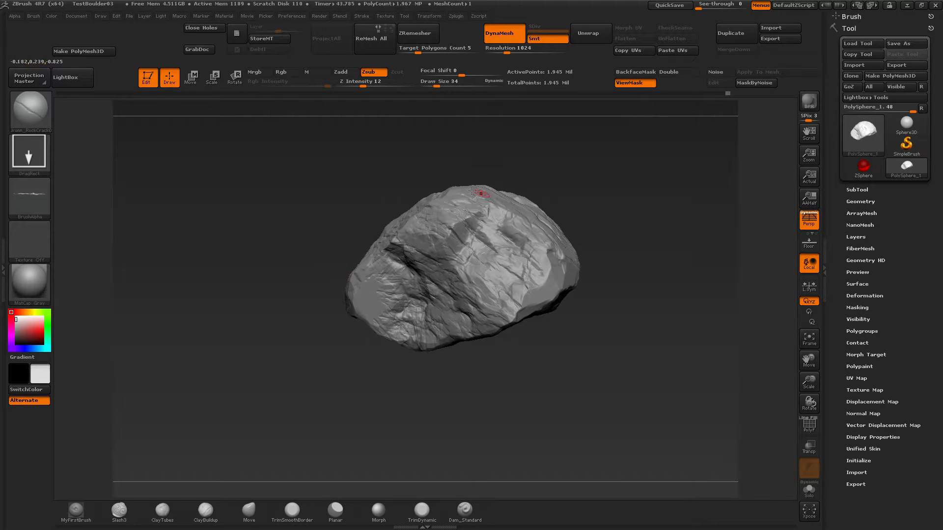
click(364, 85)
drag(369, 84, 371, 84)
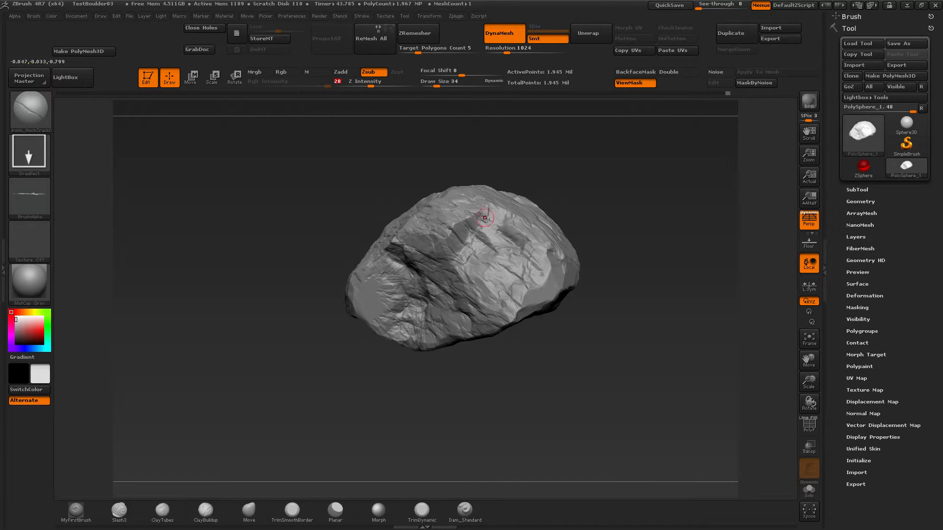
drag(497, 219, 508, 238)
Step: Try stamping a long crack across the boulder's narrow waist, then undo it
drag(326, 289, 298, 286)
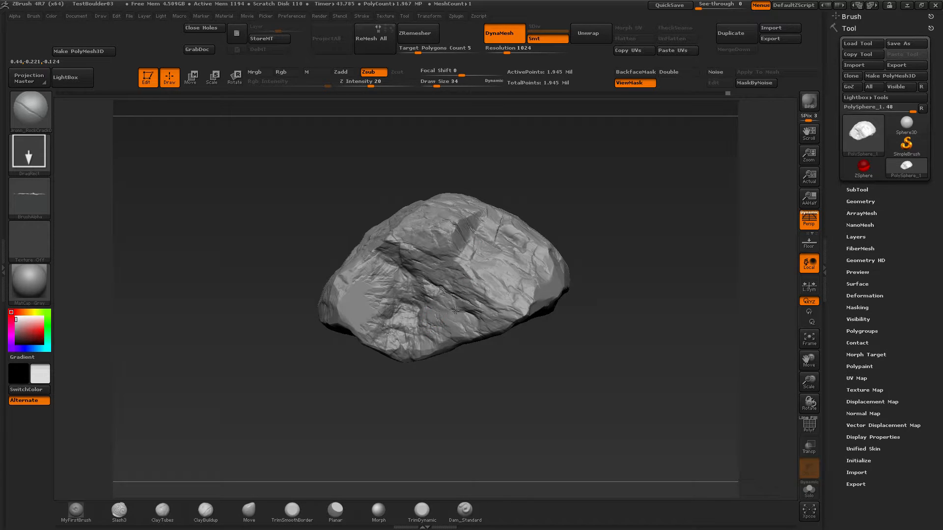
mouse_move(300, 252)
mouse_down()
mouse_move(269, 228)
mouse_move(287, 287)
mouse_up()
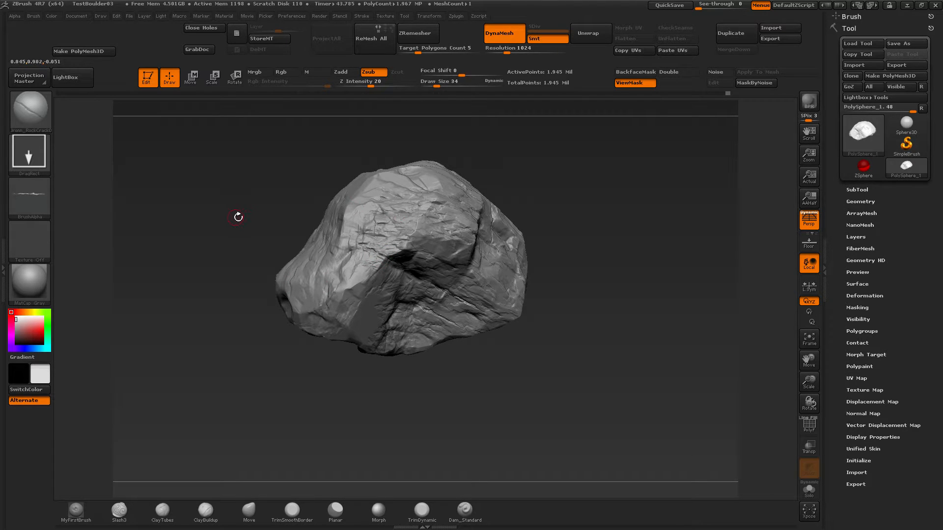
drag(238, 217, 251, 223)
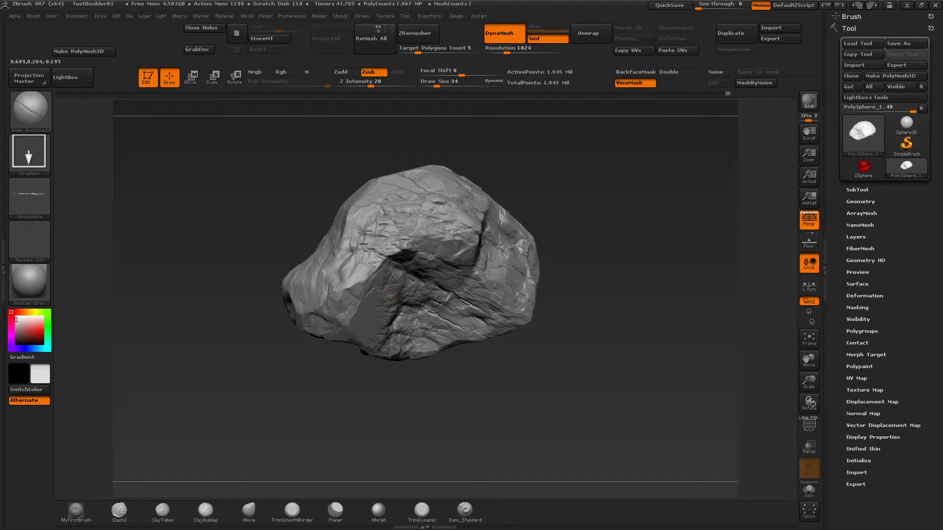
mouse_move(248, 258)
mouse_down()
mouse_move(226, 223)
mouse_move(268, 286)
mouse_move(362, 221)
mouse_move(373, 167)
mouse_up()
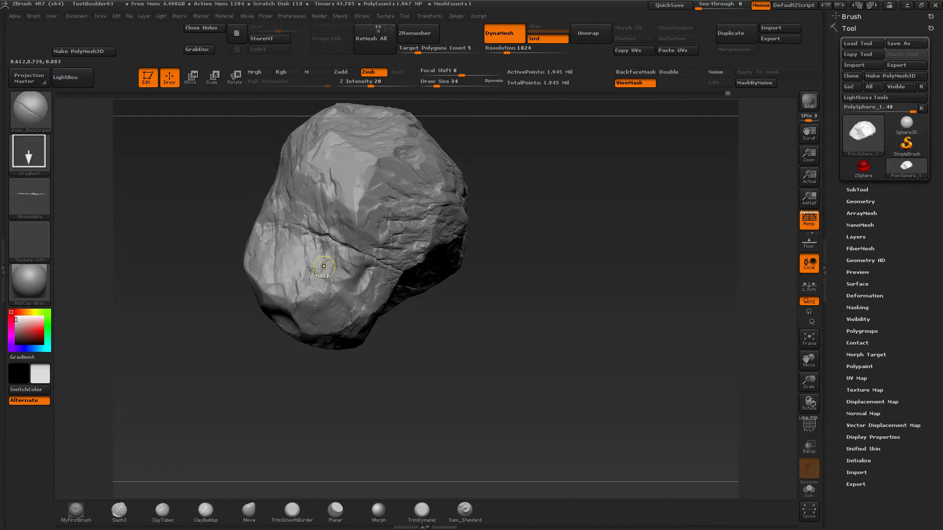
key(ctrl+z)
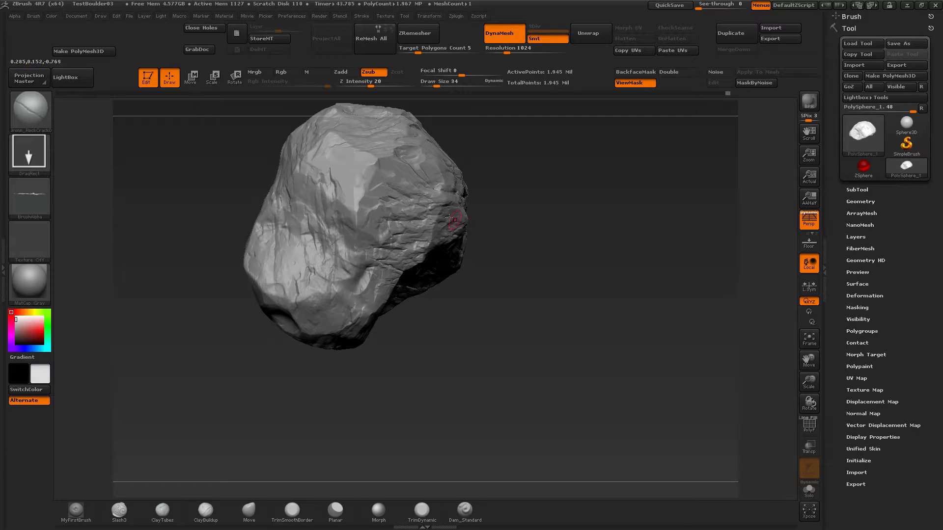
Step: Turn on surface noise for the boulder and use the Dents pattern from NoisePlug with its default settings
click(859, 284)
click(847, 295)
click(857, 305)
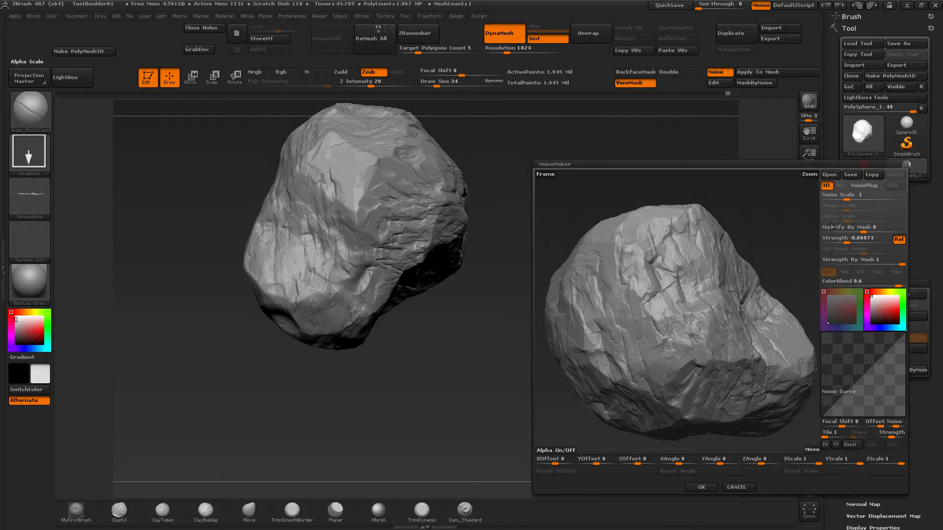
click(864, 186)
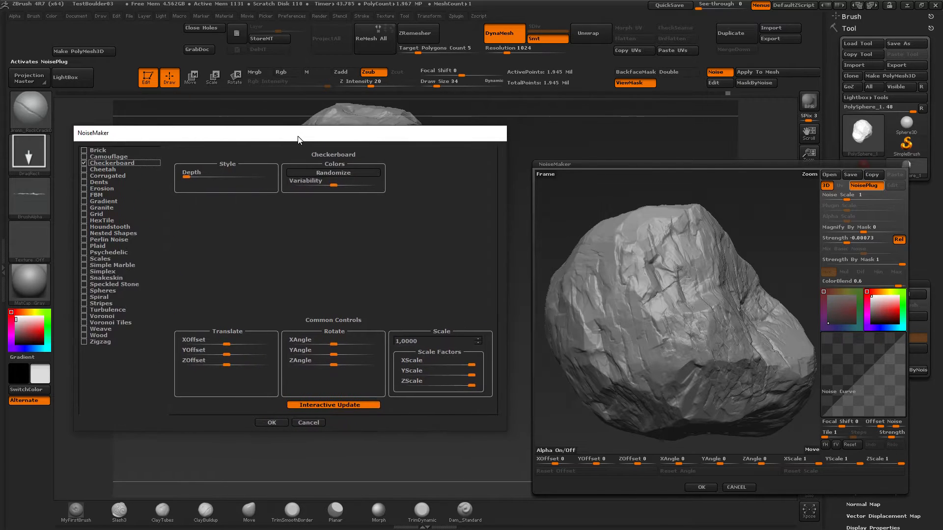
click(82, 185)
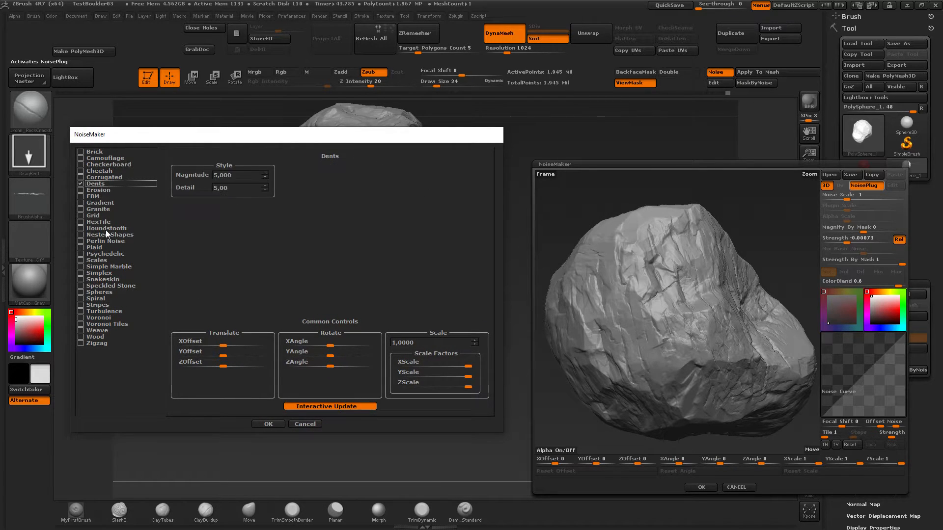
click(268, 423)
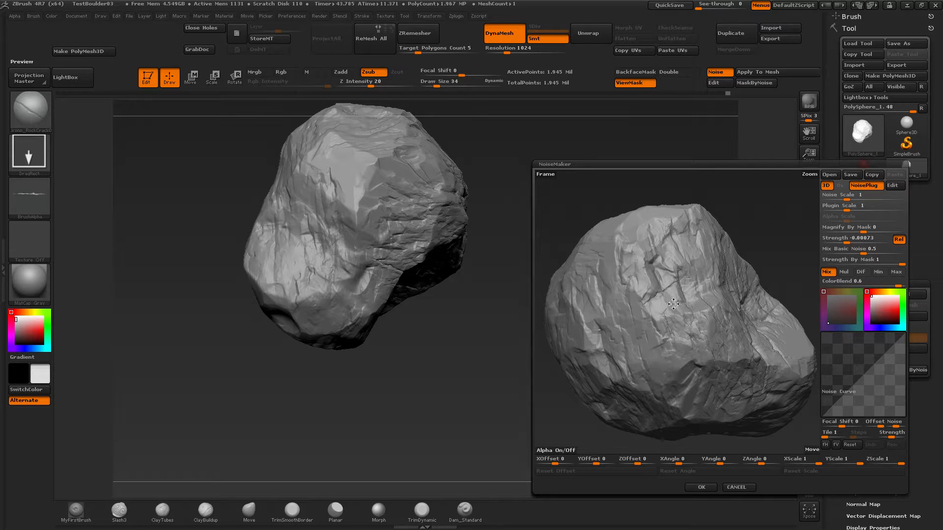
Step: Set Noise Scale to about 95.8, Plugin Scale to about 57.4 and Strength to -0.00103, and accept the noise
drag(843, 198, 866, 211)
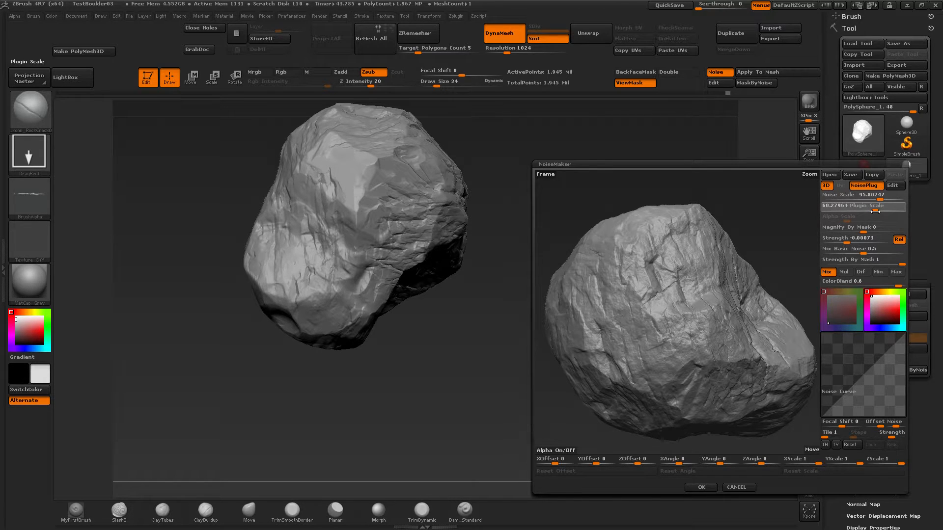
drag(874, 211, 873, 211)
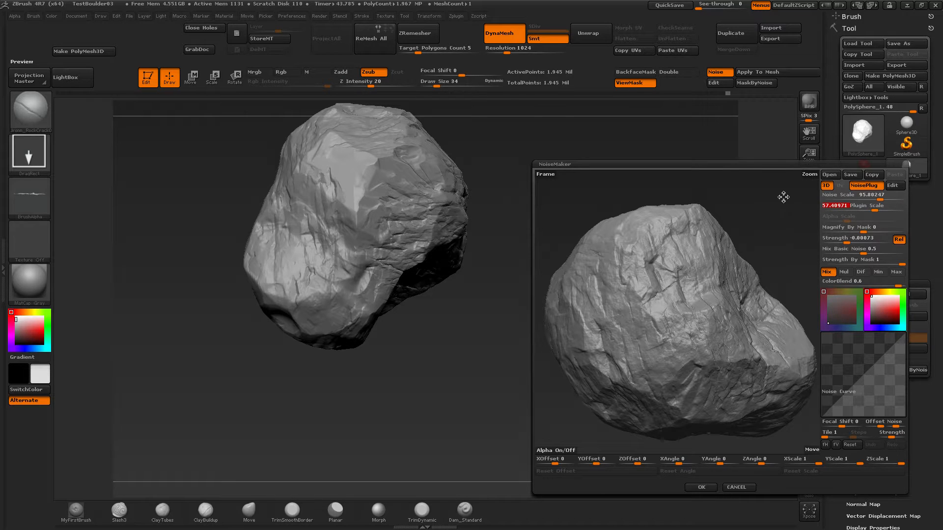
drag(845, 244, 846, 244)
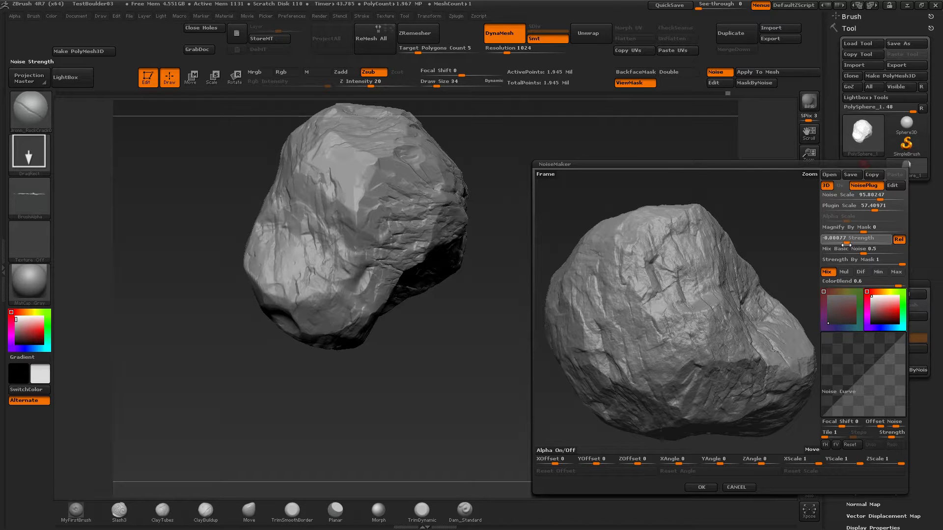
click(845, 245)
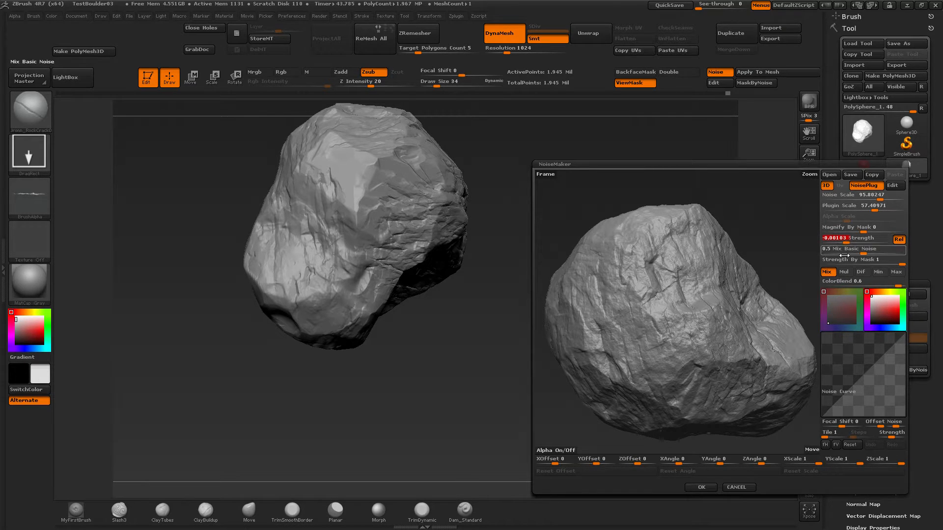
click(700, 487)
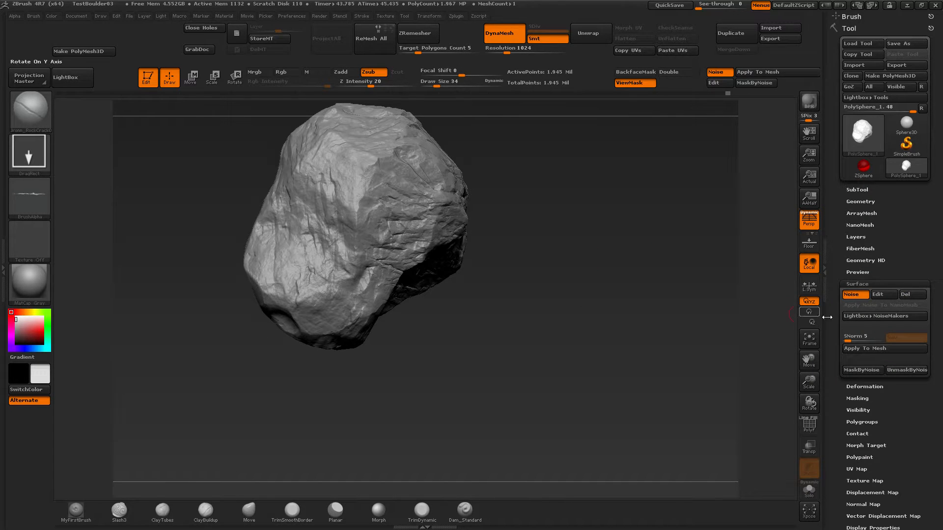
Step: Try applying the surface noise to the boulder mesh, then undo it
click(860, 349)
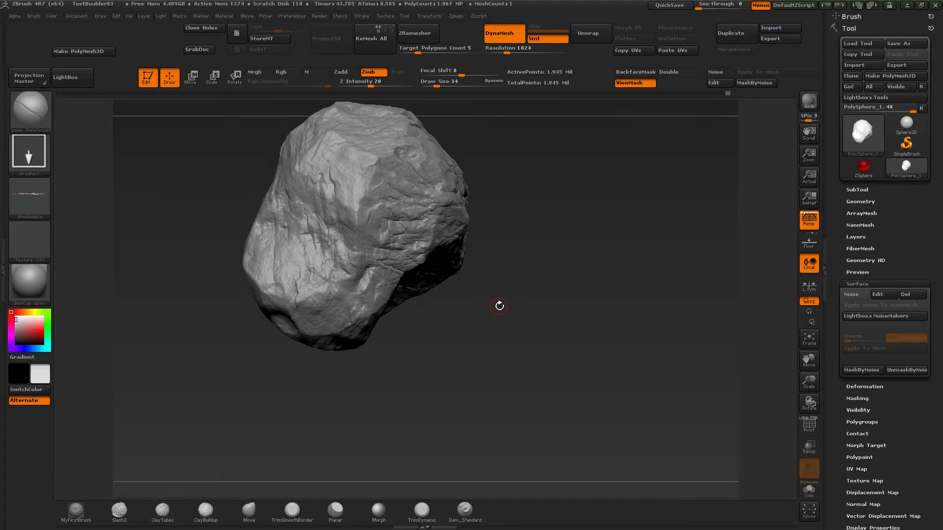
key(ctrl+z)
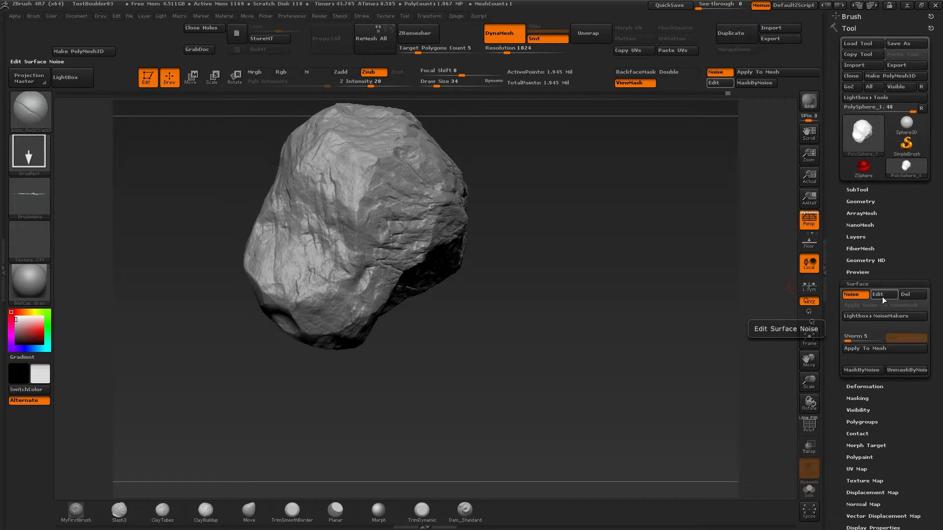
Step: Edit the surface noise and reshape its curve to fall from about 0.69 at the start to mid-height, with an extra point before the end
click(881, 295)
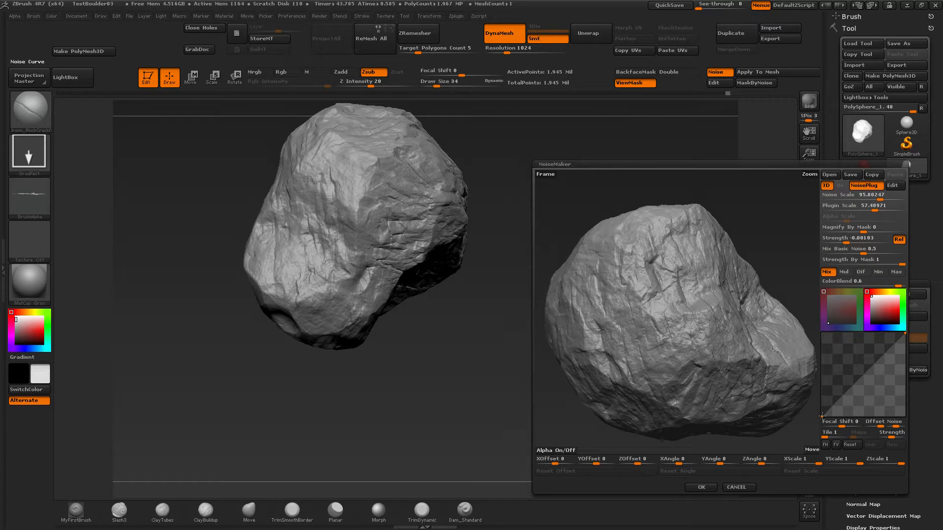
drag(821, 416, 822, 374)
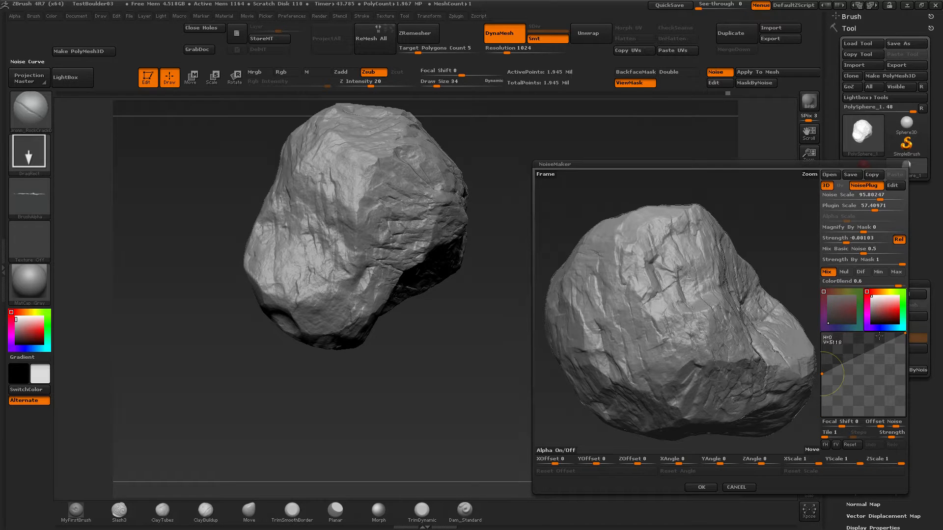
drag(904, 333, 897, 375)
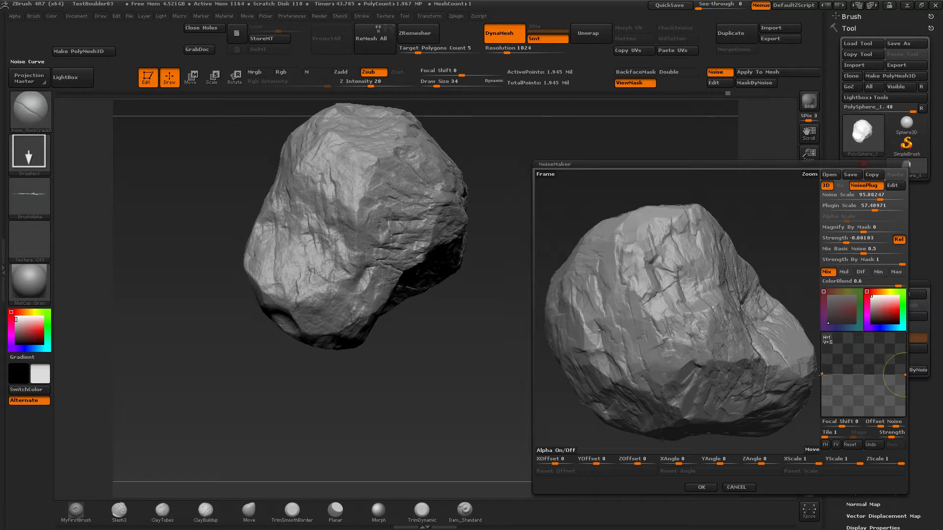
drag(821, 374, 821, 359)
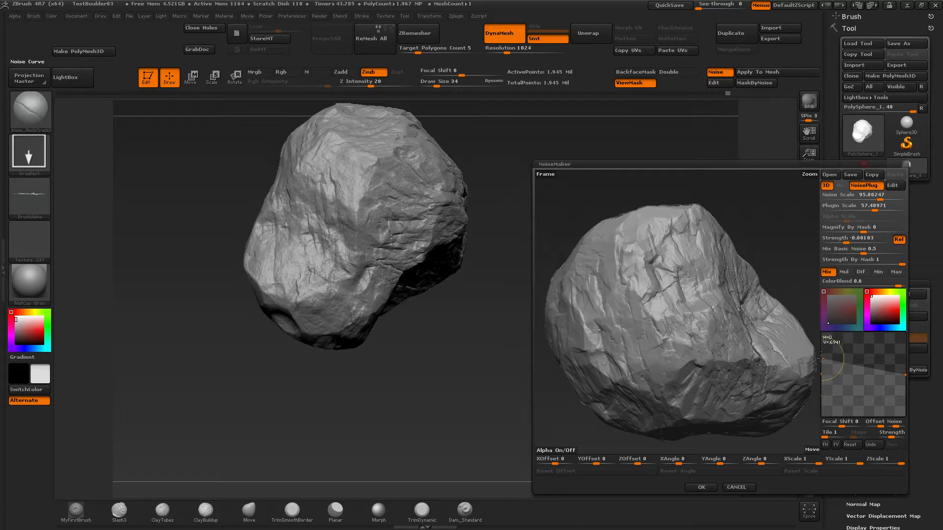
click(881, 373)
mouse_move(880, 373)
mouse_down()
mouse_move(857, 373)
mouse_move(872, 374)
mouse_up()
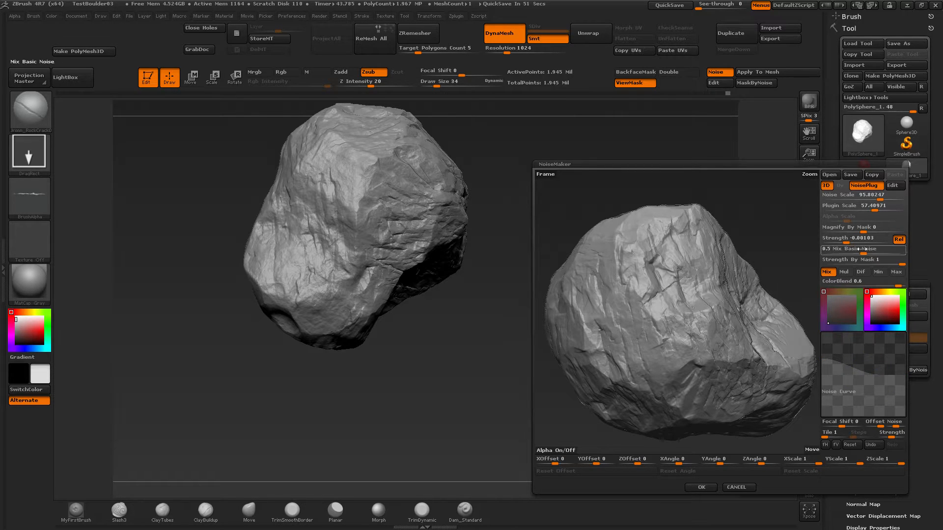
Step: Try a Plugin Scale of about 91.6 with Strength at -0.00135, nudging the start of the noise curve
click(849, 243)
drag(848, 243, 847, 242)
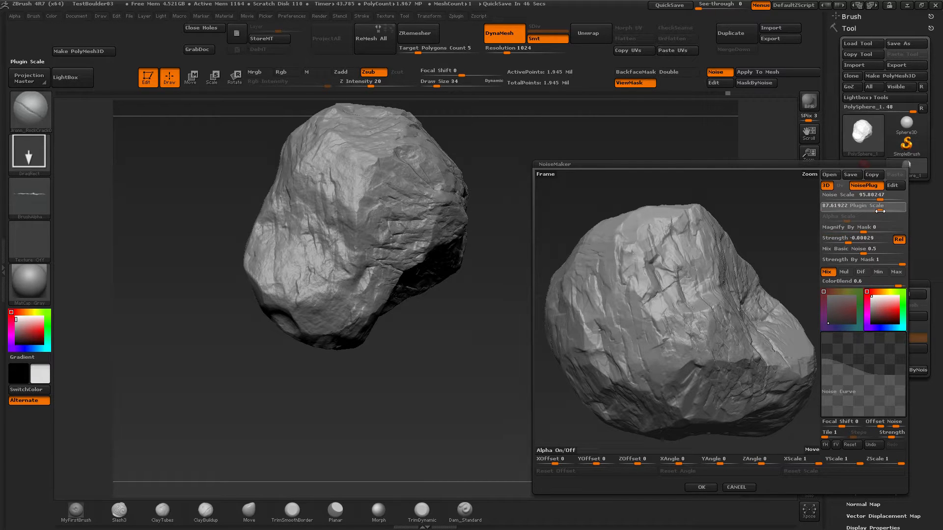
drag(874, 210, 880, 210)
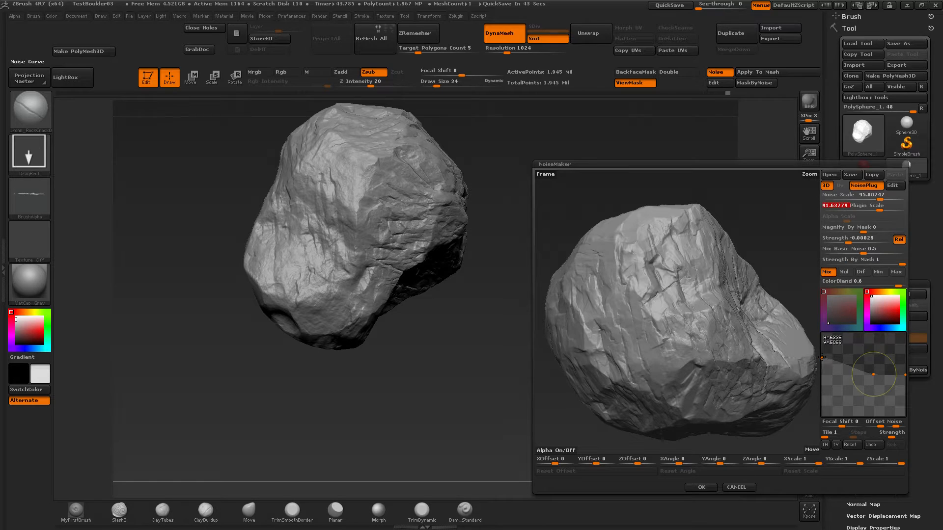
drag(822, 358, 827, 355)
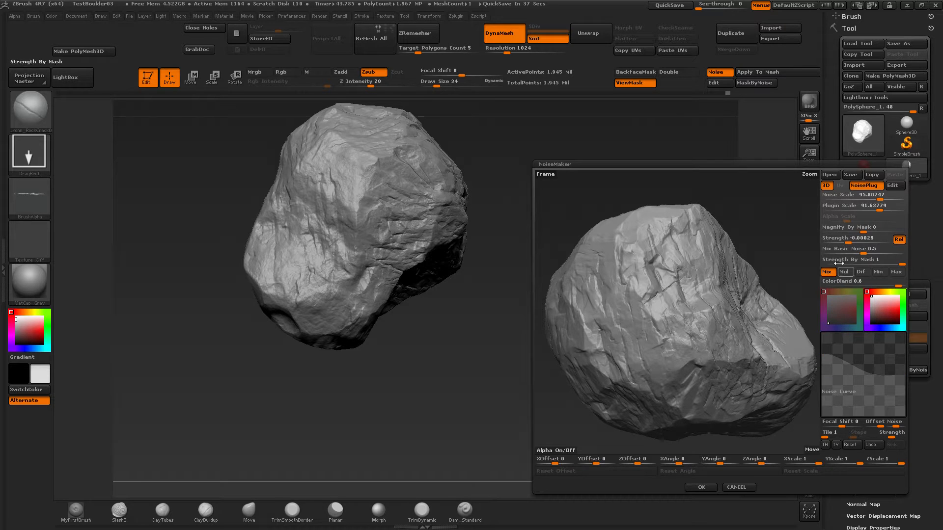
click(850, 242)
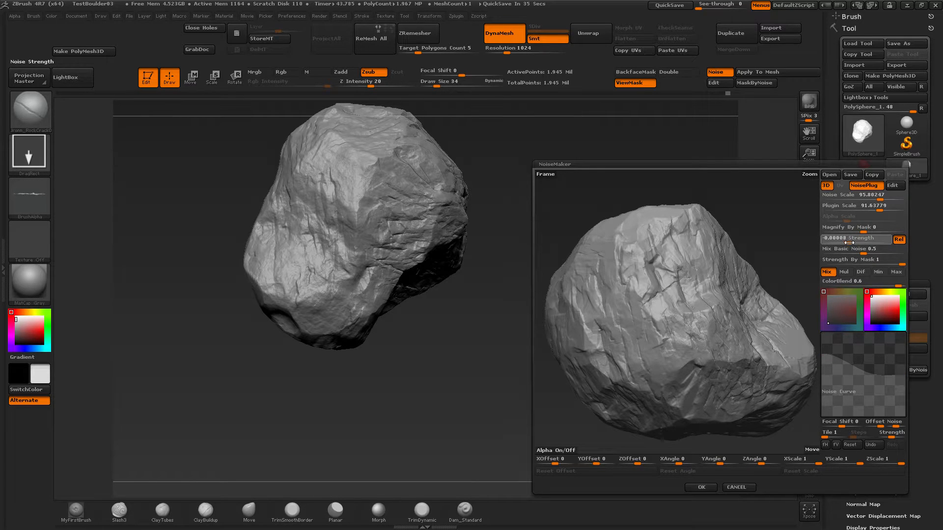
drag(848, 243, 845, 243)
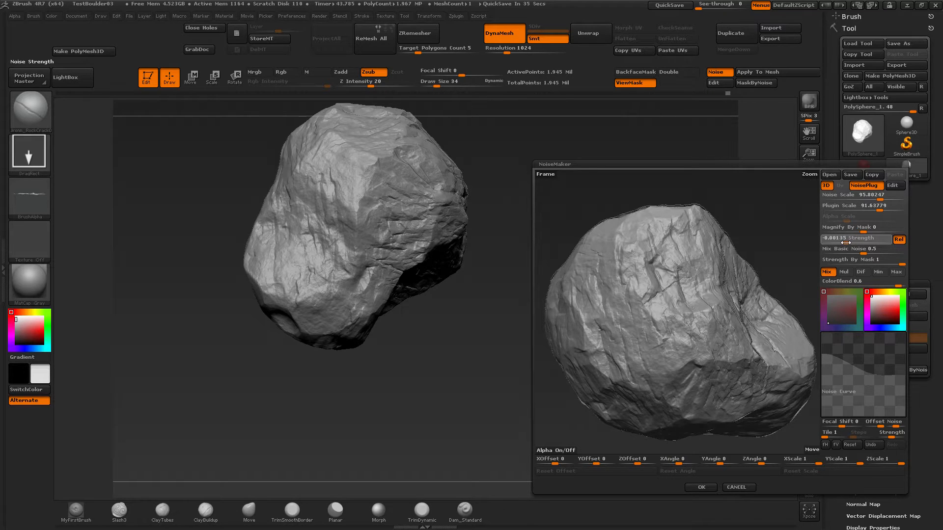
click(846, 242)
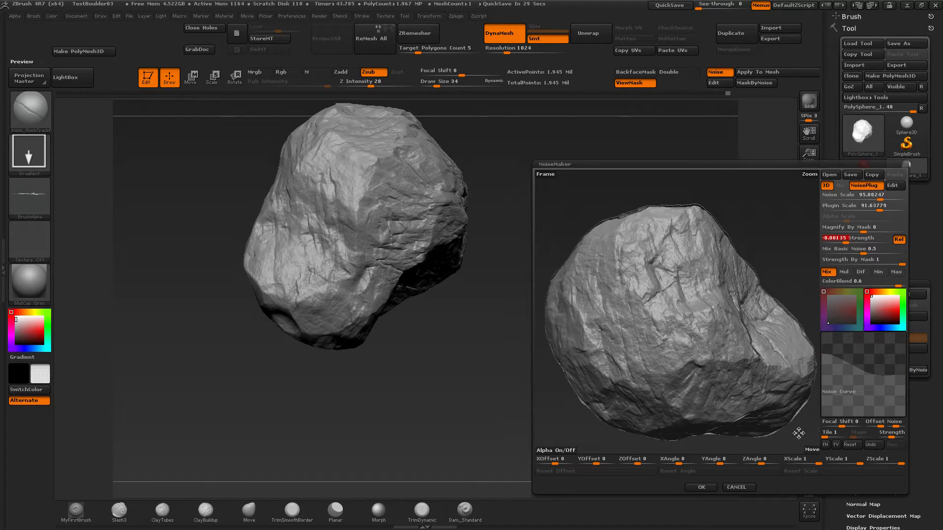
Step: Reshape the noise curve to start at about three-quarters height, with its middle point at about 0.59 across and 0.52 high
click(820, 353)
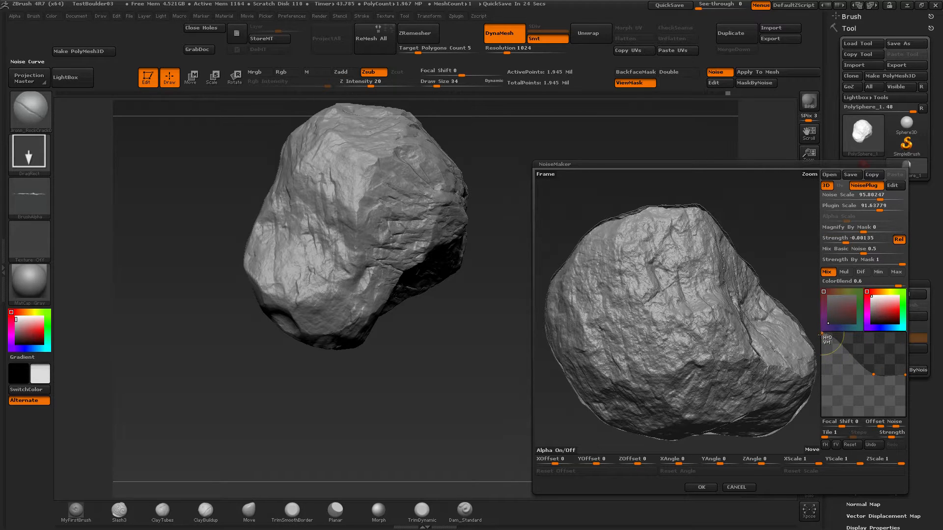
mouse_move(872, 374)
mouse_down()
mouse_move(849, 364)
mouse_move(871, 373)
mouse_up()
drag(822, 334, 824, 361)
Step: Set the noise's Plugin Scale to about 3.13 and its Strength to -0.02135
click(879, 204)
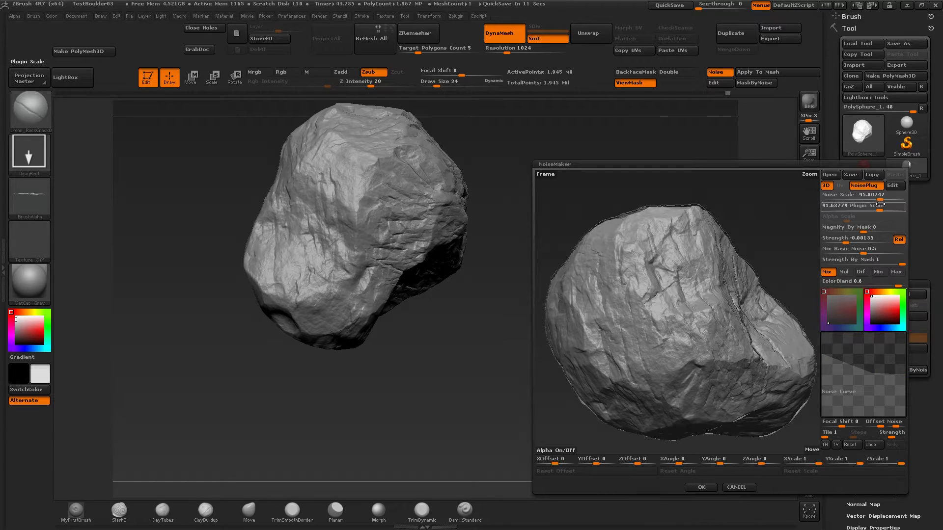
text(16)
key(Return)
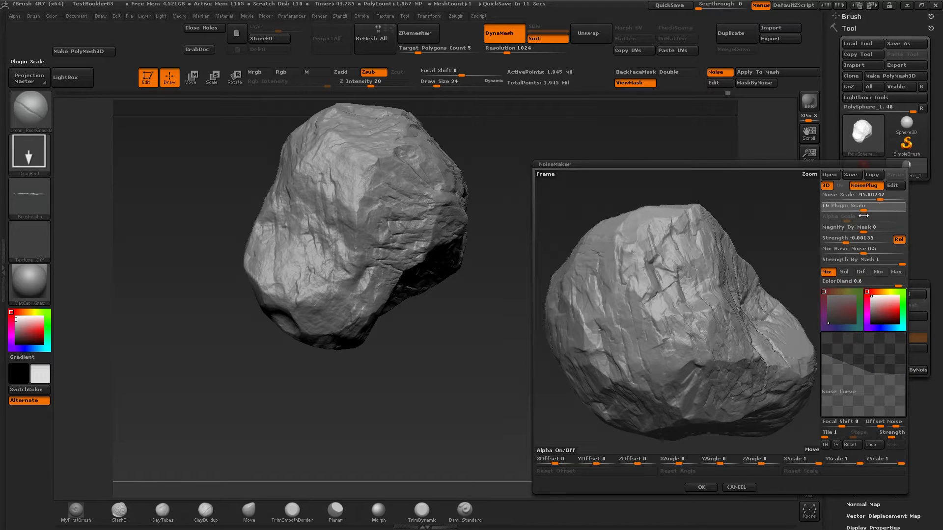
drag(863, 216, 859, 217)
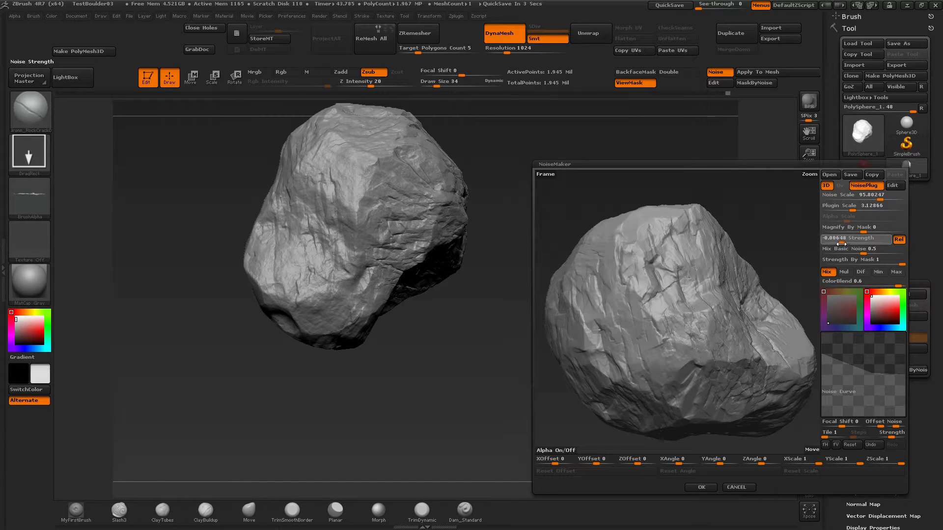
drag(841, 244, 839, 244)
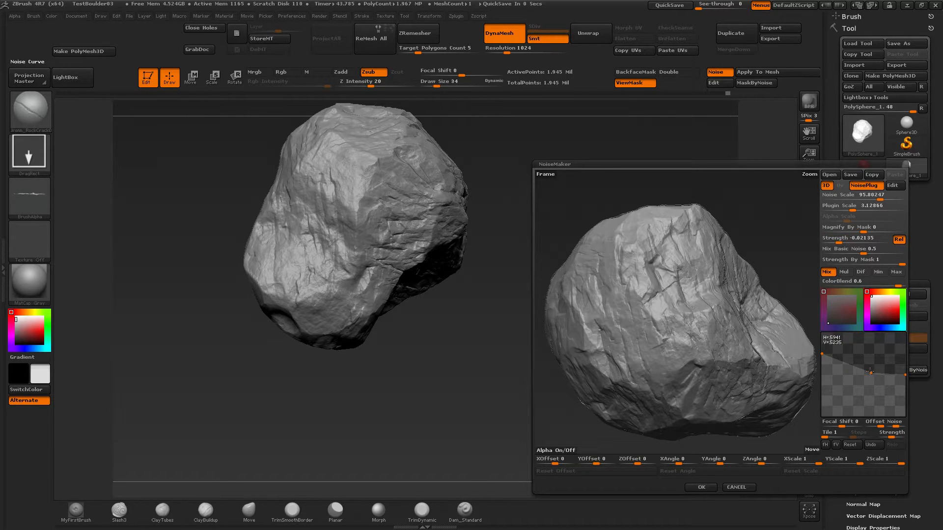
Step: Shift the noise curve's middle point to about 0.22 across and 0.51 high, then accept the noise and apply it to the mesh
drag(870, 371, 844, 373)
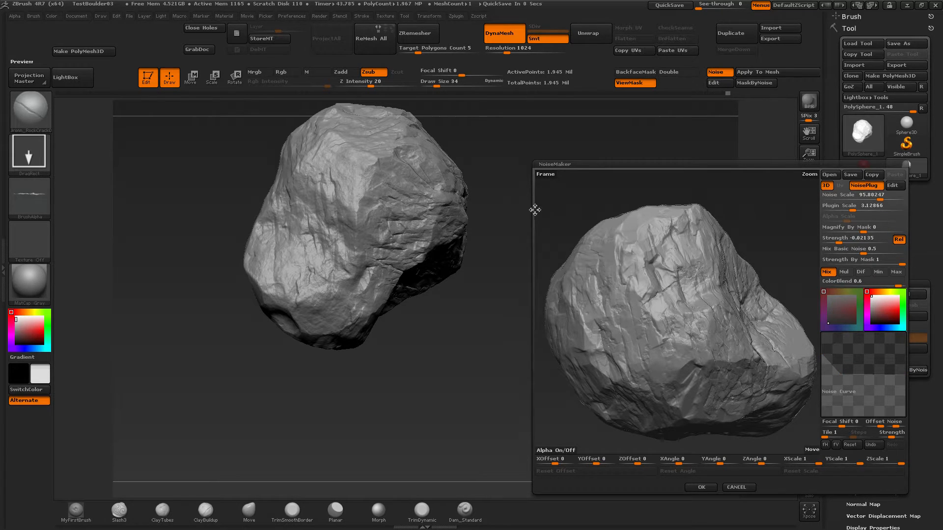
click(700, 488)
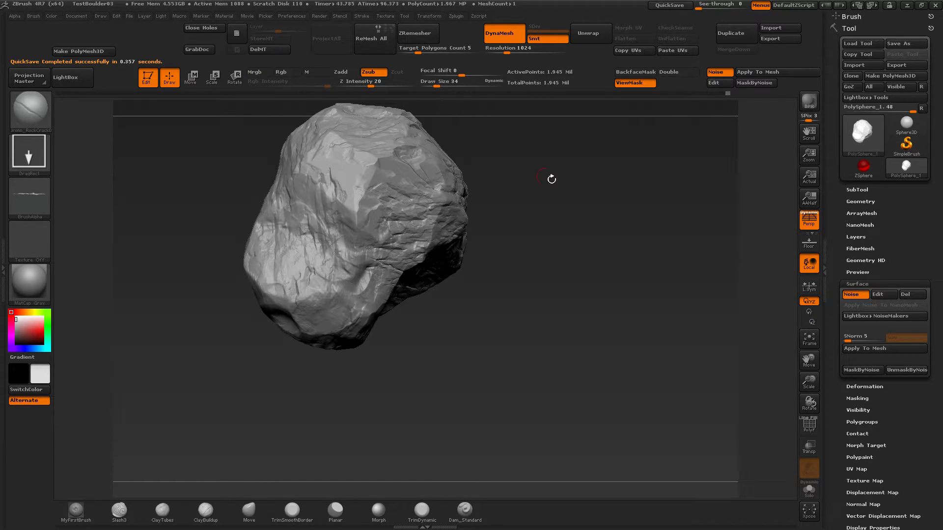
click(862, 349)
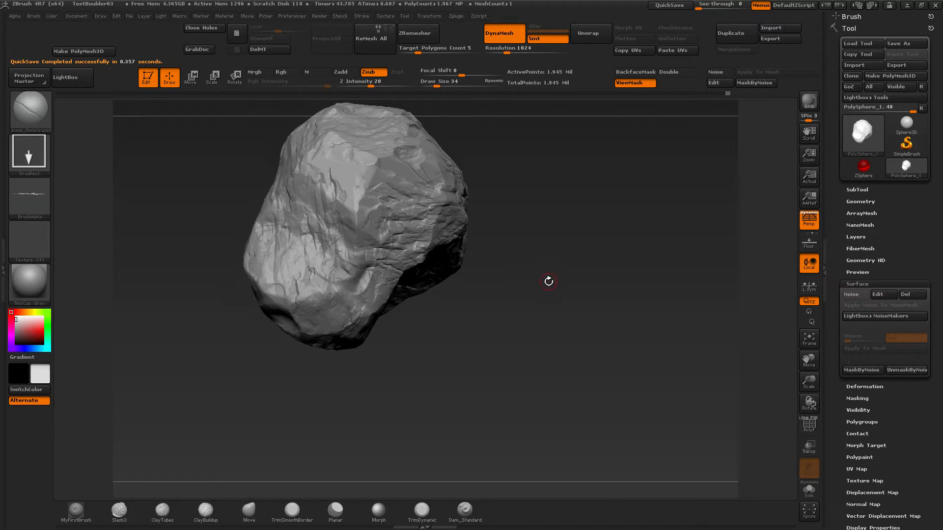
Step: Inspect the boulder's surface from several sides and run a mesh integrity check on it
alt+drag(551, 280, 602, 327)
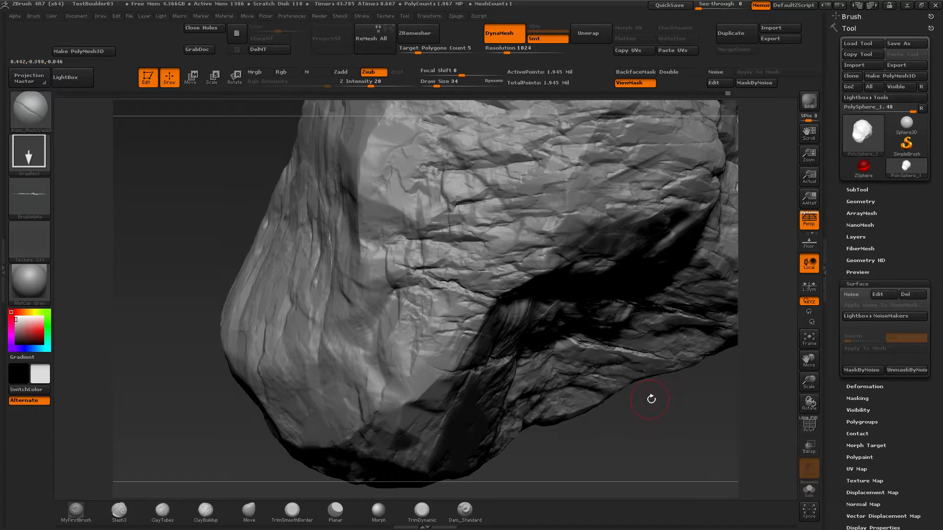
drag(651, 399, 610, 390)
drag(671, 413, 523, 325)
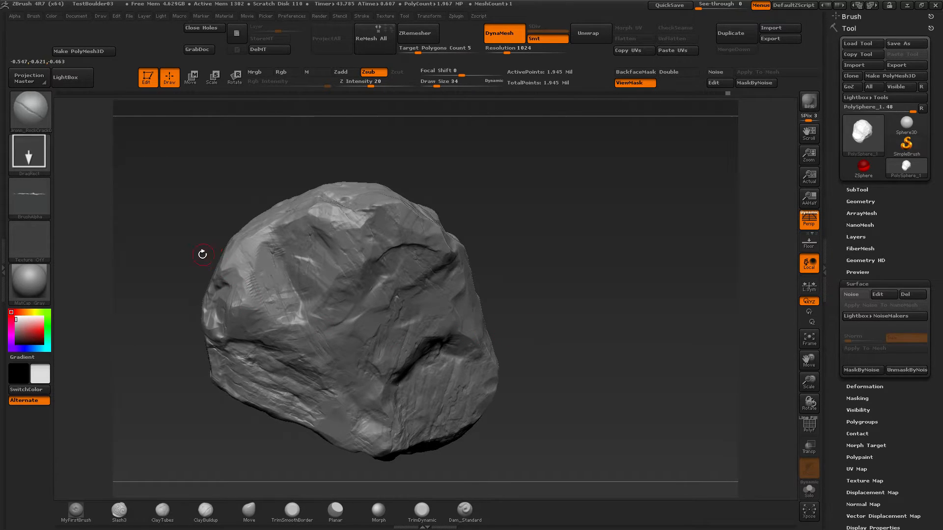
drag(201, 254, 260, 229)
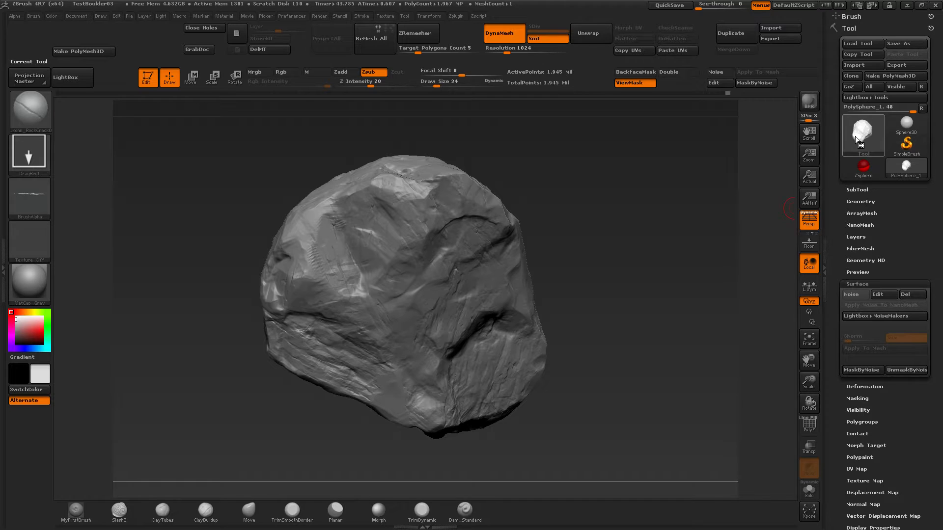
mouse_move(855, 136)
click(861, 201)
click(859, 460)
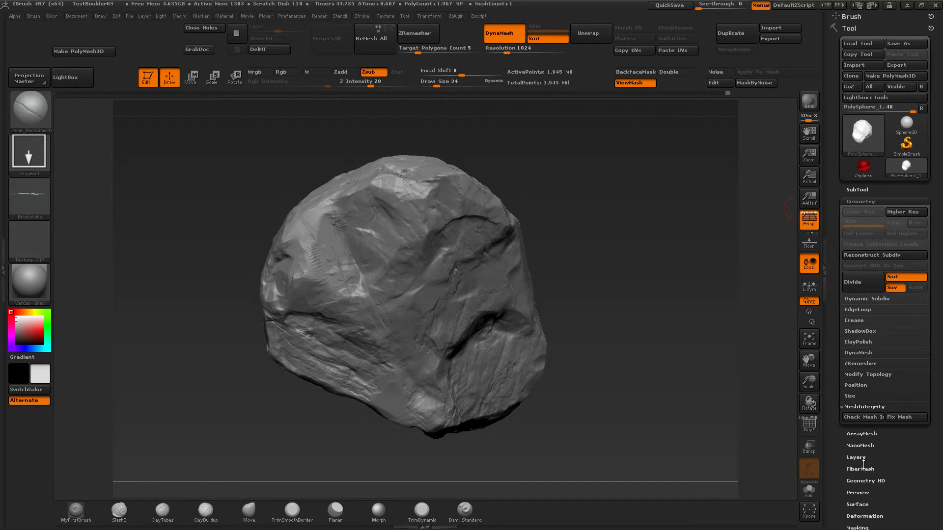
click(870, 419)
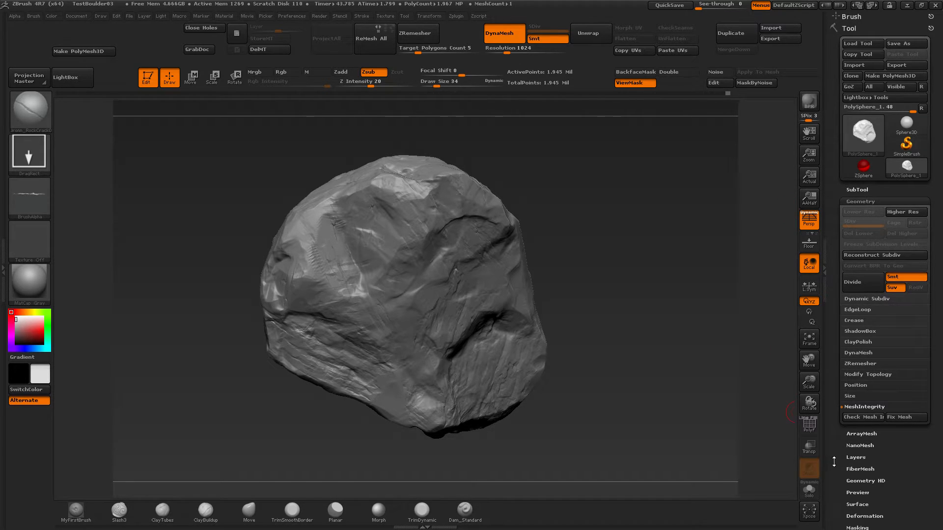
Step: Edit the surface noise again, setting Noise Scale to about 233.2 and moving the curve's middle point to form a gentle, nearly straight slope
drag(833, 462, 842, 283)
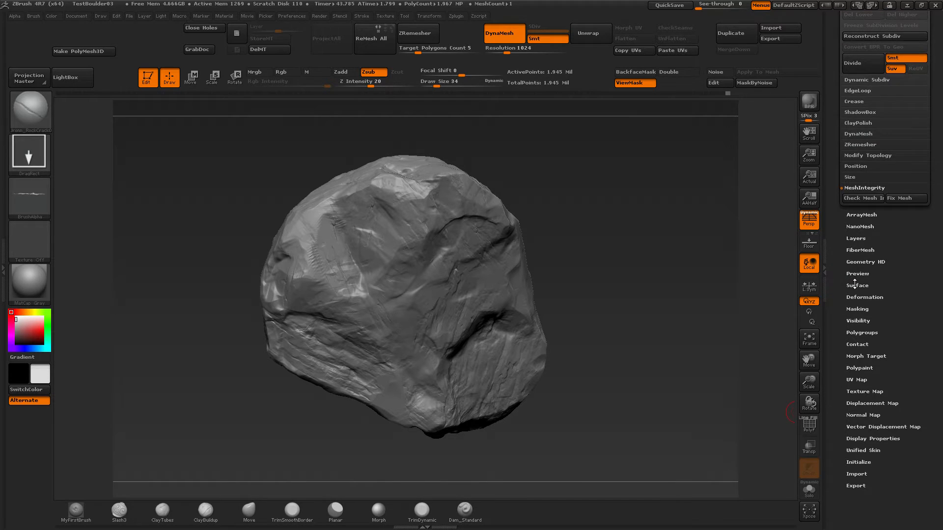
click(855, 284)
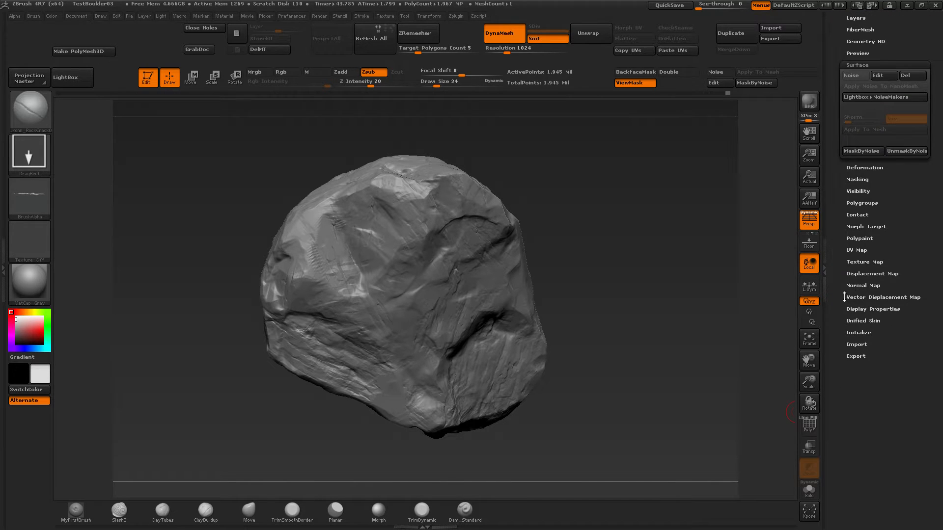
click(877, 76)
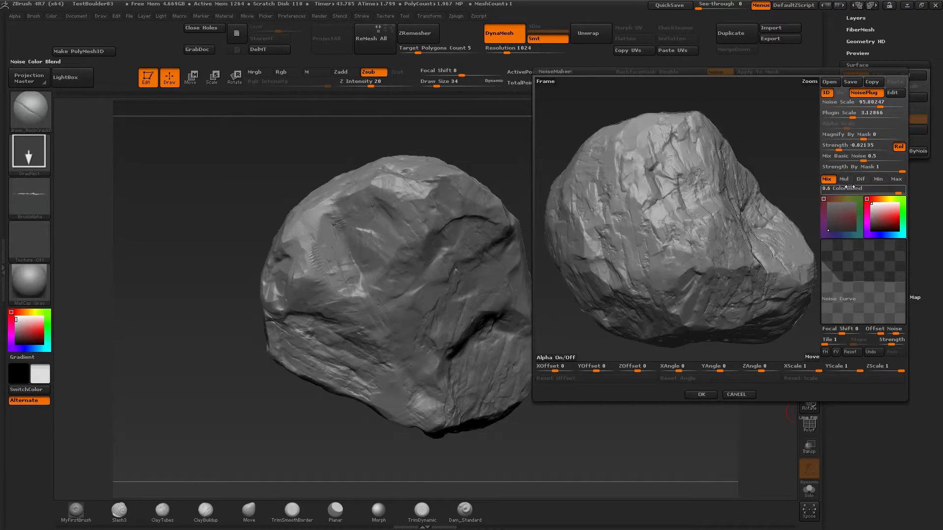
click(882, 106)
drag(882, 107, 889, 106)
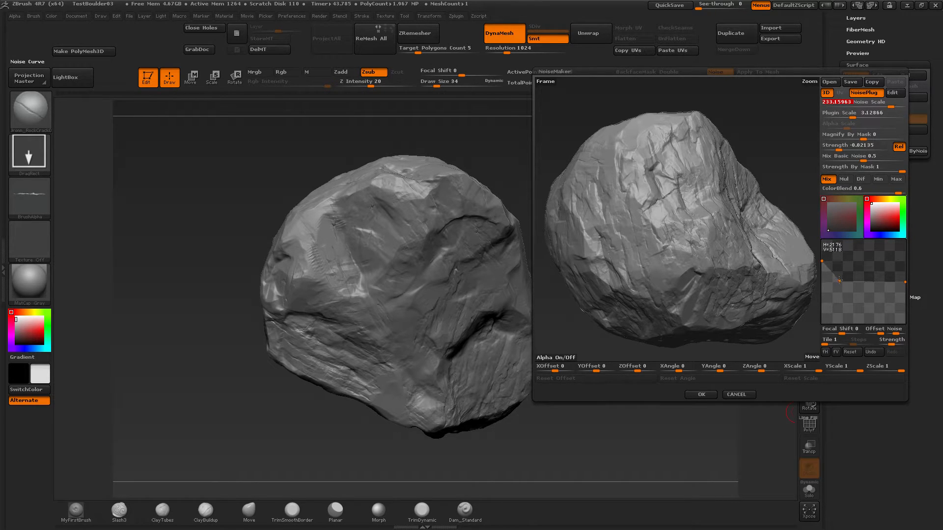
drag(838, 281, 873, 278)
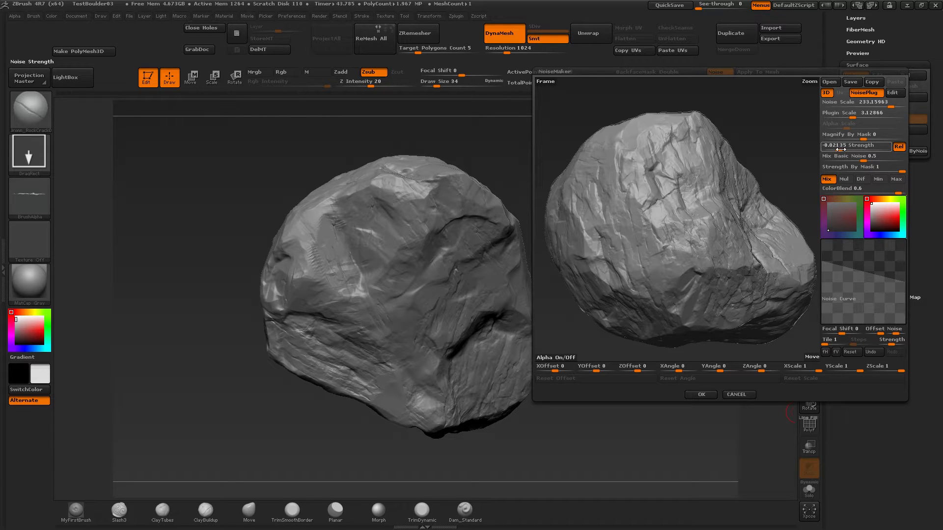
Step: Adjust the noise's Plugin Scale to about 1.32 and its Strength to -0.04324
drag(838, 148, 855, 119)
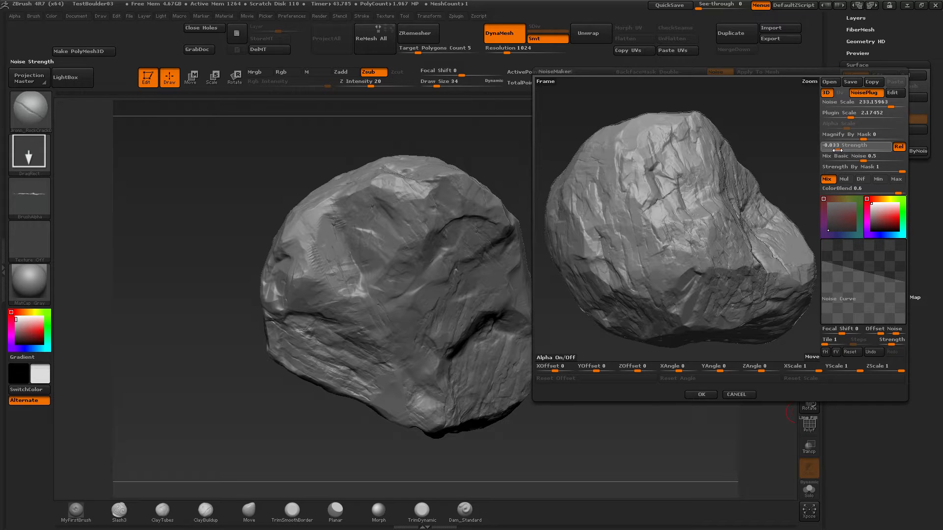
drag(836, 149, 840, 149)
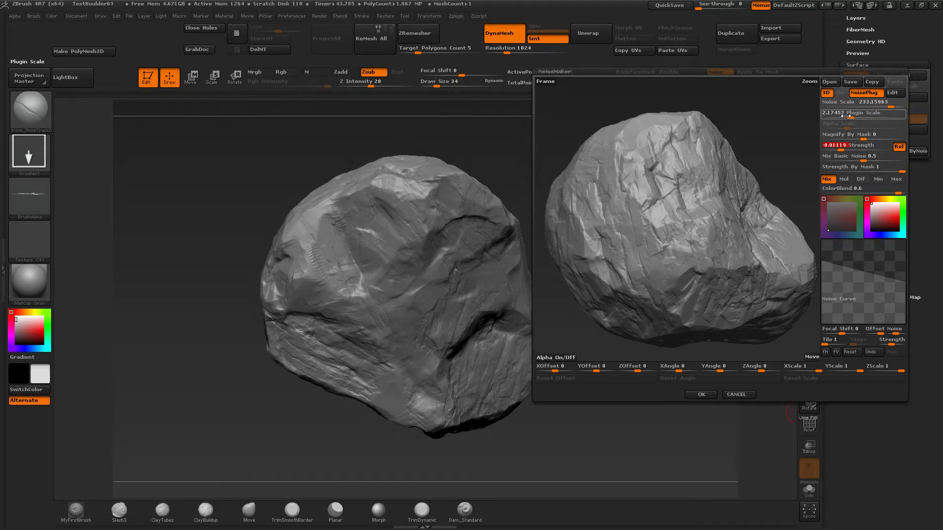
mouse_move(844, 116)
mouse_down()
mouse_move(877, 117)
mouse_move(844, 118)
mouse_move(857, 117)
mouse_up()
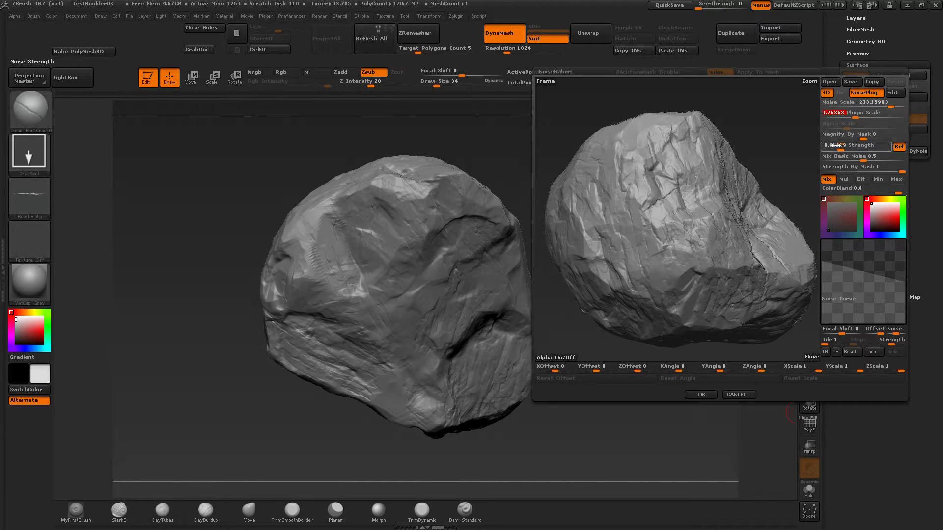
drag(839, 150, 835, 150)
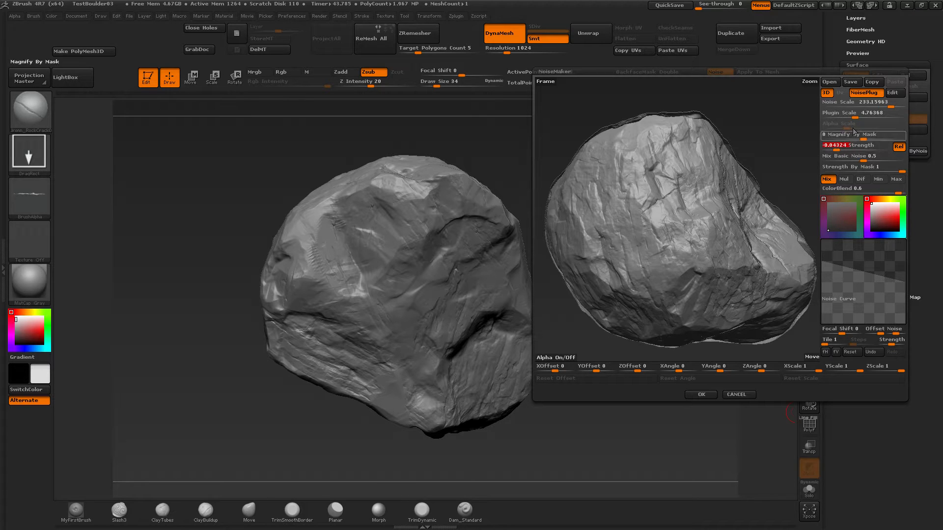
drag(856, 117, 845, 122)
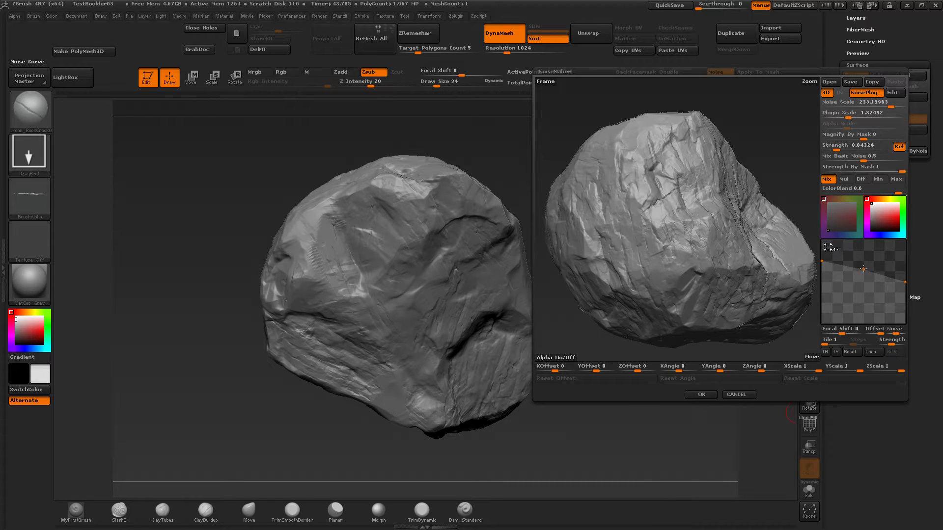
Step: Reshape the noise curve to start at about 0.36 and peak at a raised middle point before falling to mid-height
drag(865, 281, 822, 242)
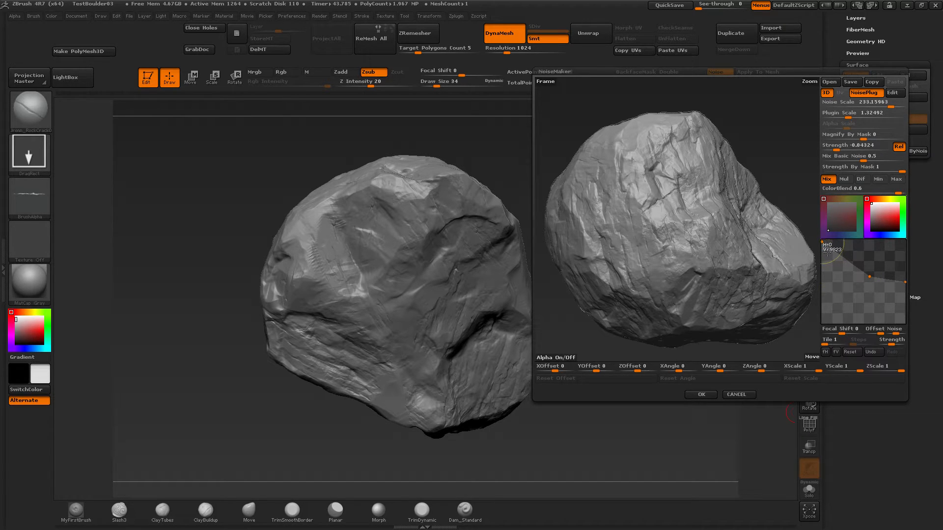
mouse_move(869, 274)
mouse_down()
mouse_move(878, 257)
mouse_move(873, 269)
mouse_up()
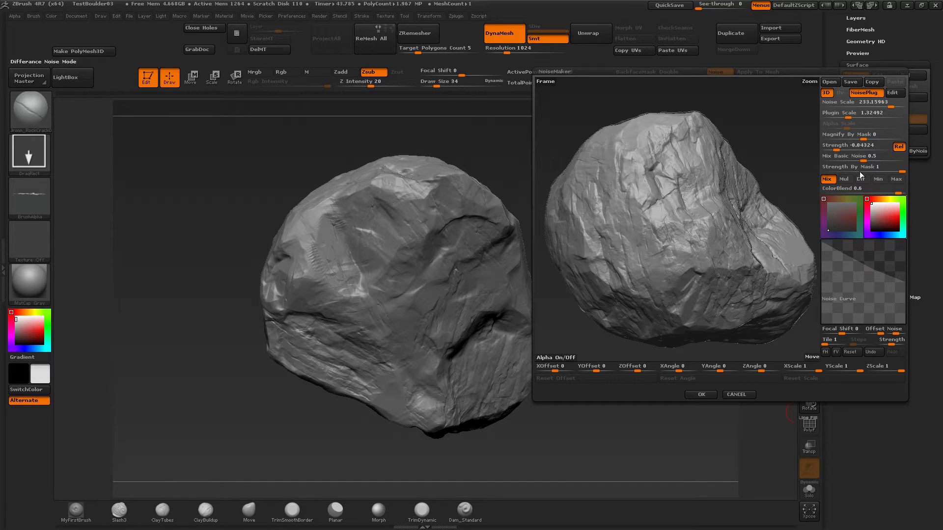
drag(821, 242, 822, 292)
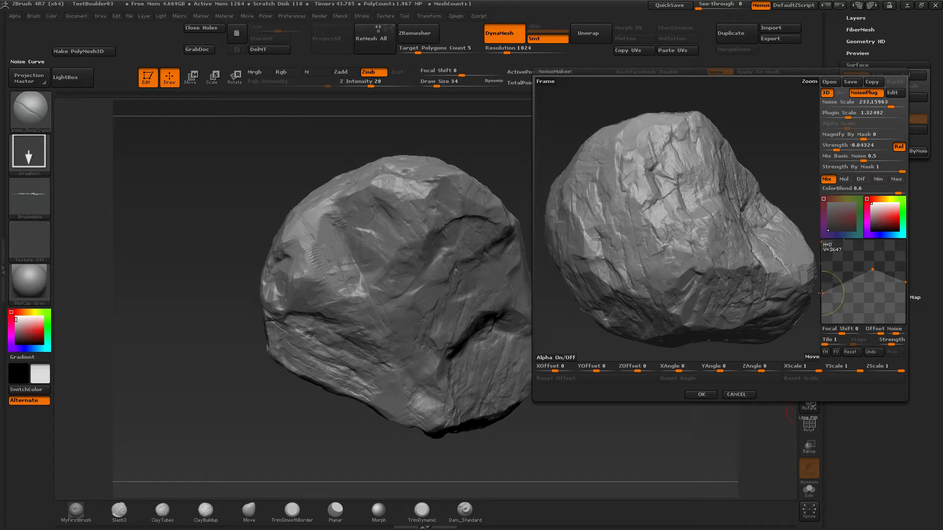
Step: Lower the noise's Mix Basic Noise to near the low end of its range, judging it on another side of the preview
click(833, 144)
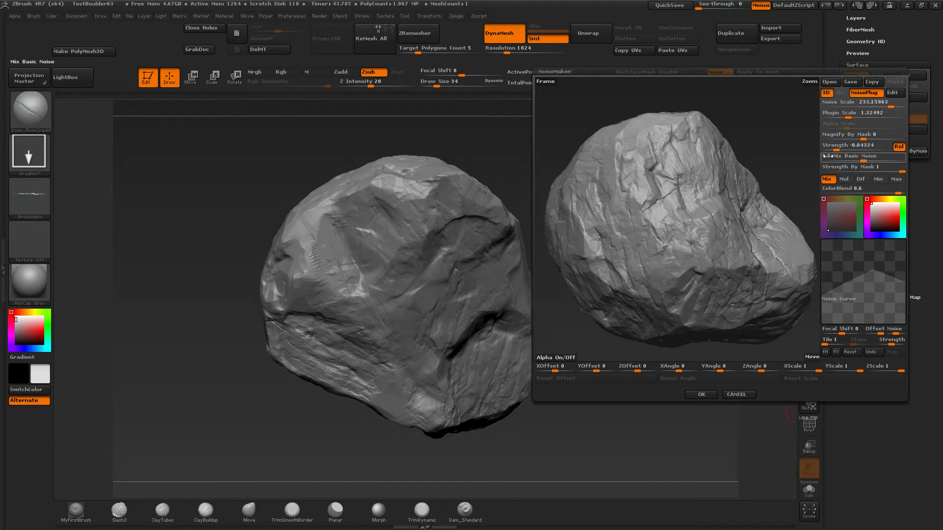
drag(780, 131, 754, 153)
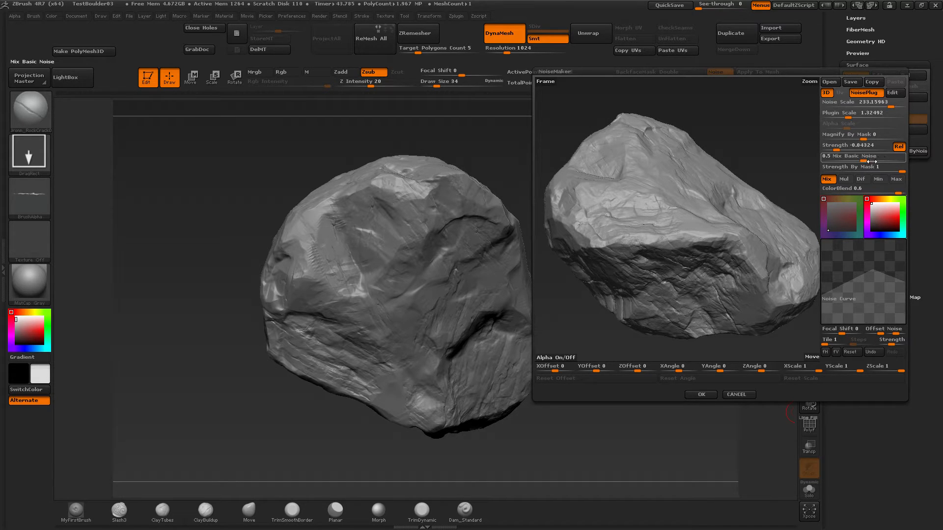
click(833, 154)
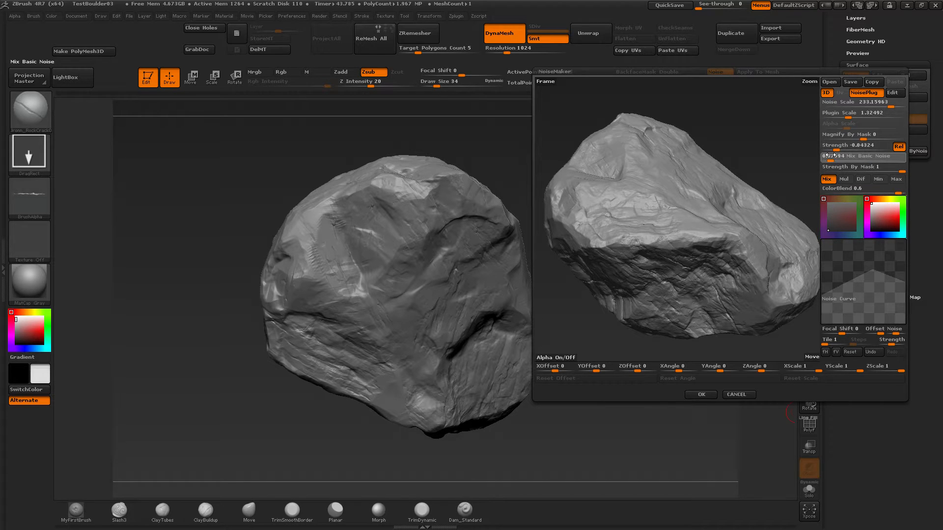
Step: Set the noise's Strength to -0.15416 and Mix Basic Noise to 0.11392, and replace the boulder's stored morph target with its current shape
drag(836, 147, 762, 139)
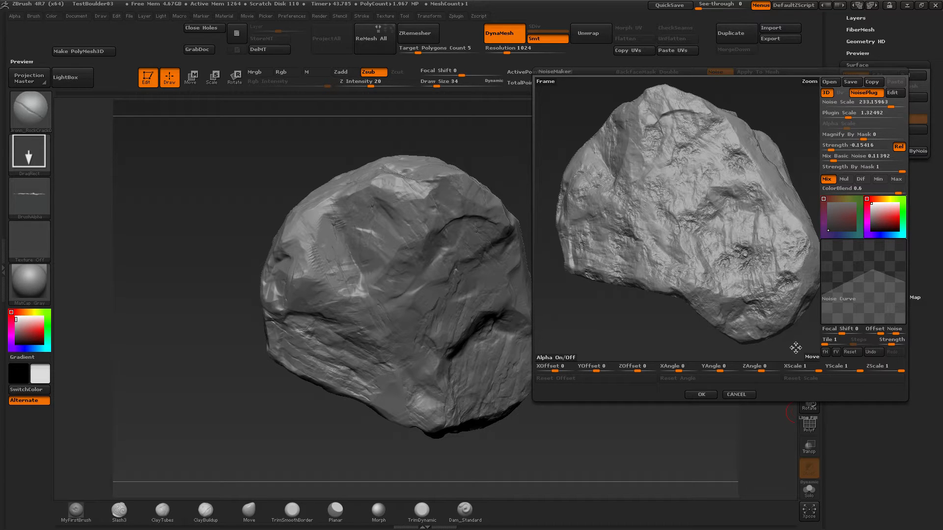
click(701, 394)
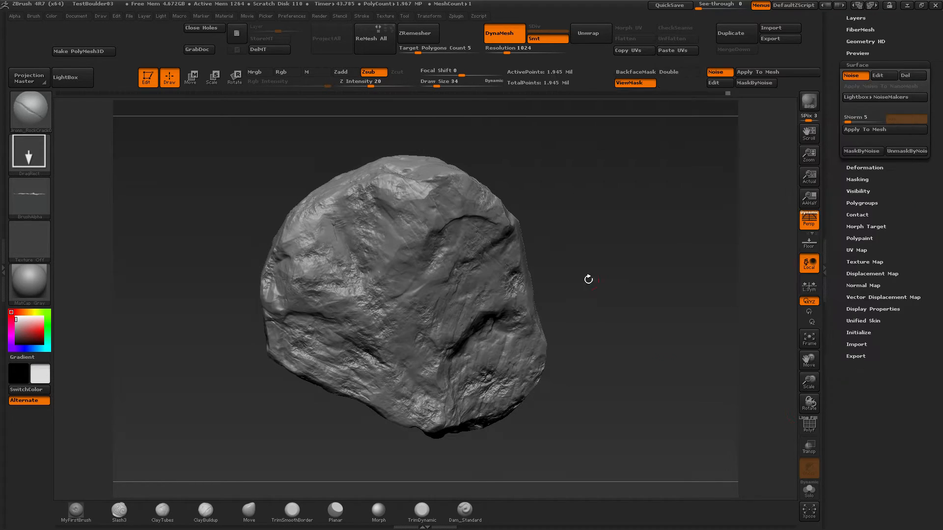
click(275, 53)
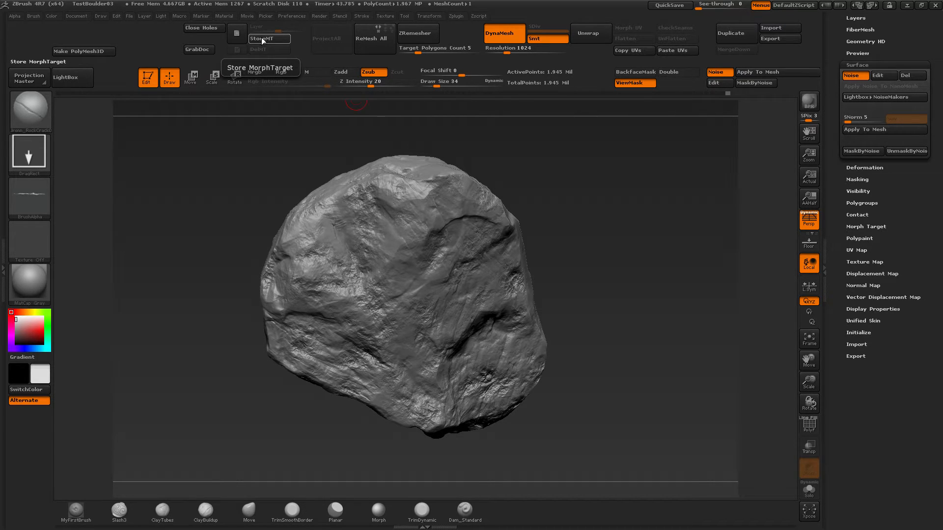
click(264, 41)
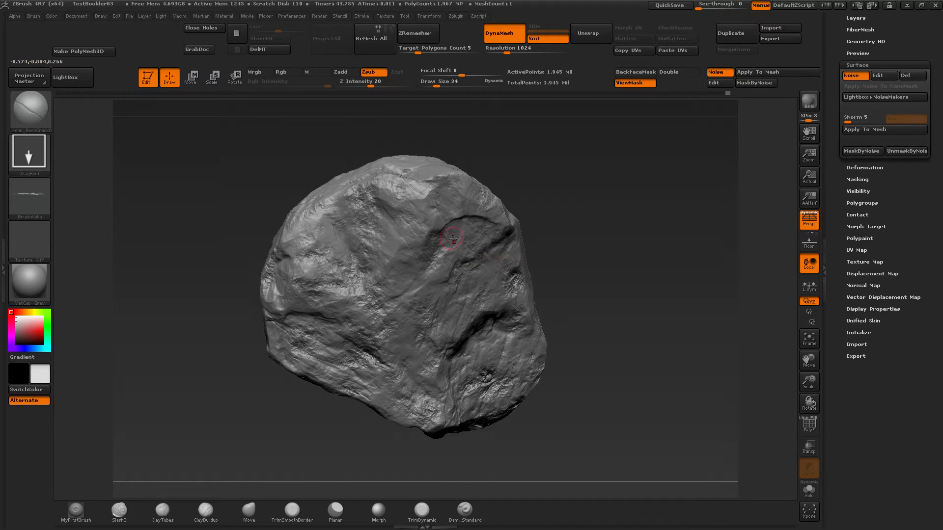
Step: Try applying the surface noise to the boulder mesh, and undo the application
click(864, 129)
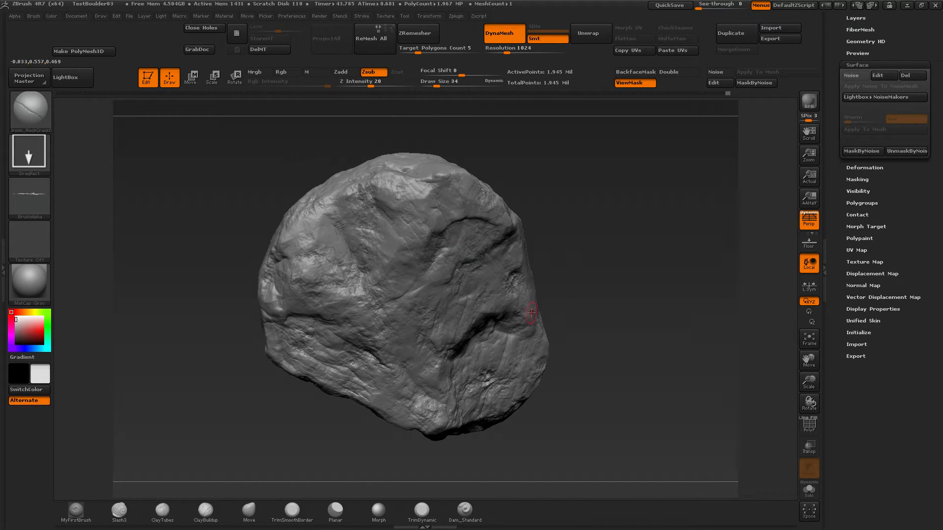
mouse_move(574, 323)
mouse_down()
mouse_move(543, 315)
mouse_move(538, 342)
mouse_move(577, 317)
mouse_up()
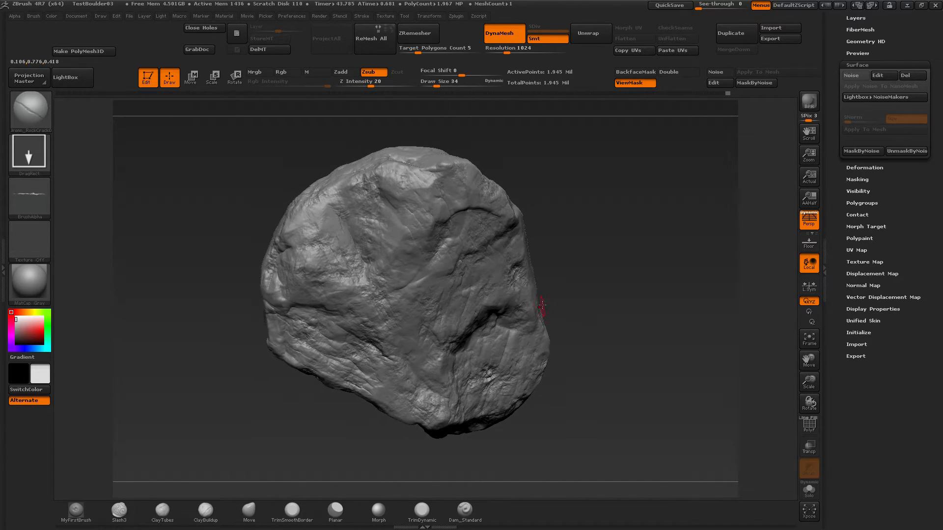
key(n)
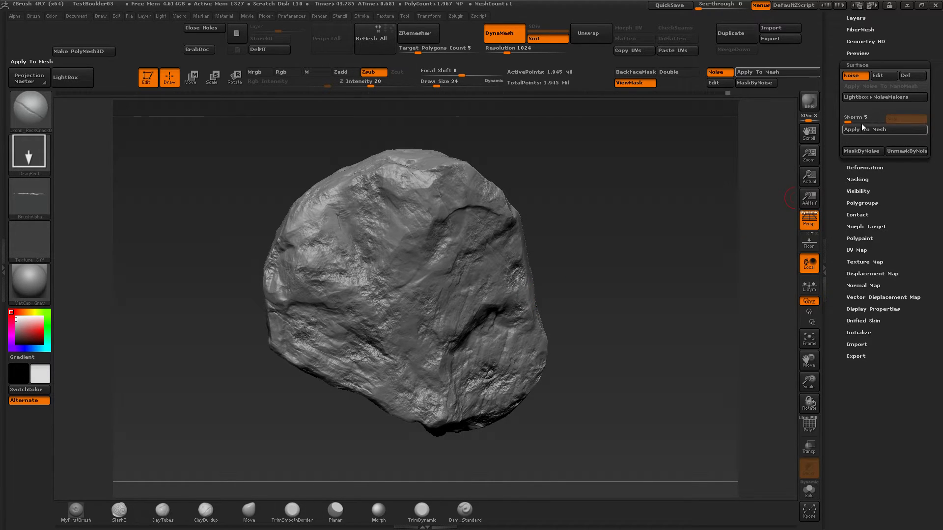
Step: Edit the surface noise, lowering the curve's middle peak into a gentle downward slope and setting Strength to -0.22824
click(877, 77)
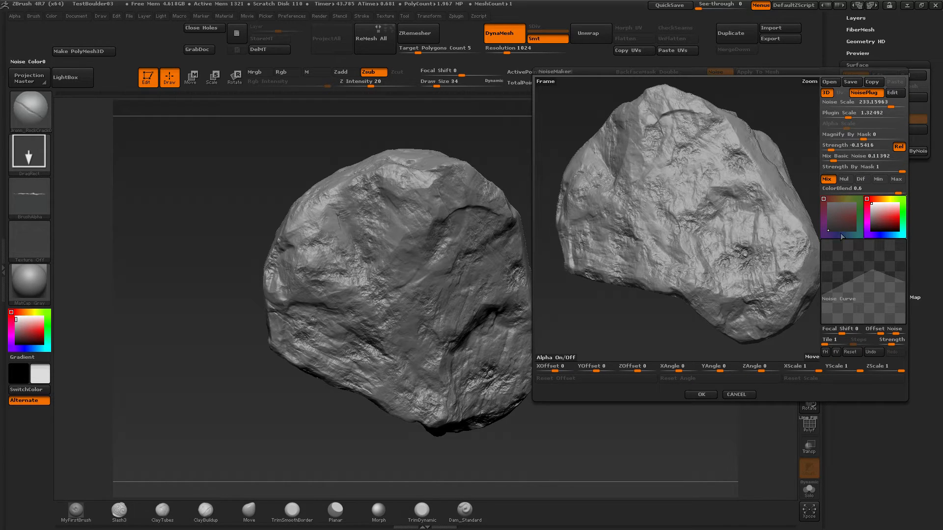
drag(821, 295, 864, 276)
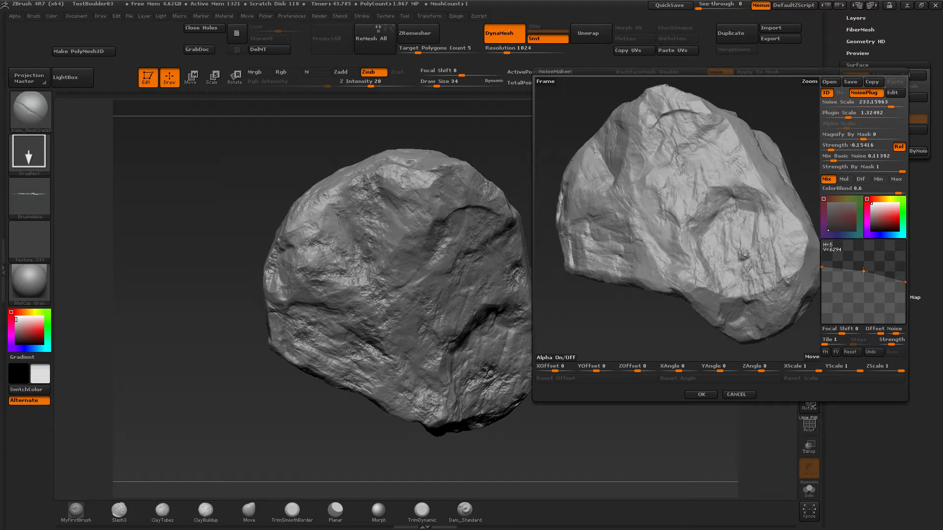
drag(863, 271, 863, 274)
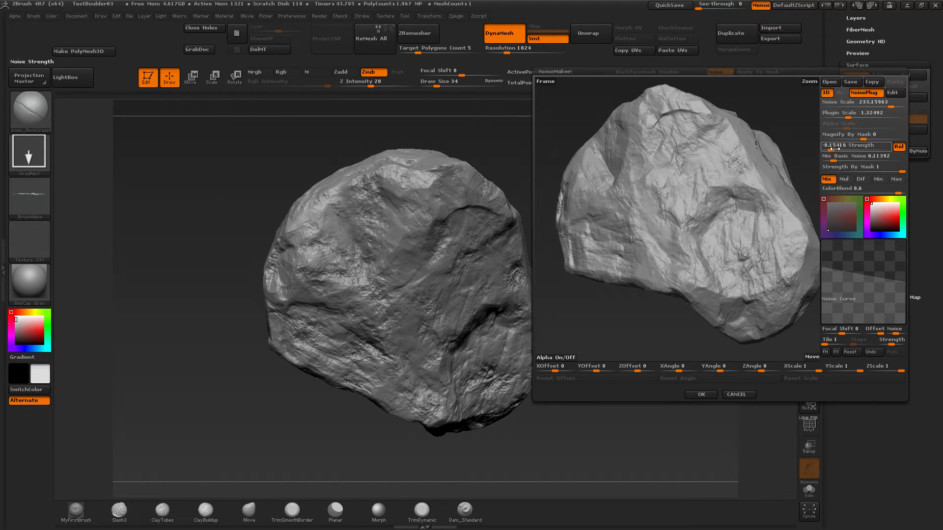
drag(828, 149, 829, 150)
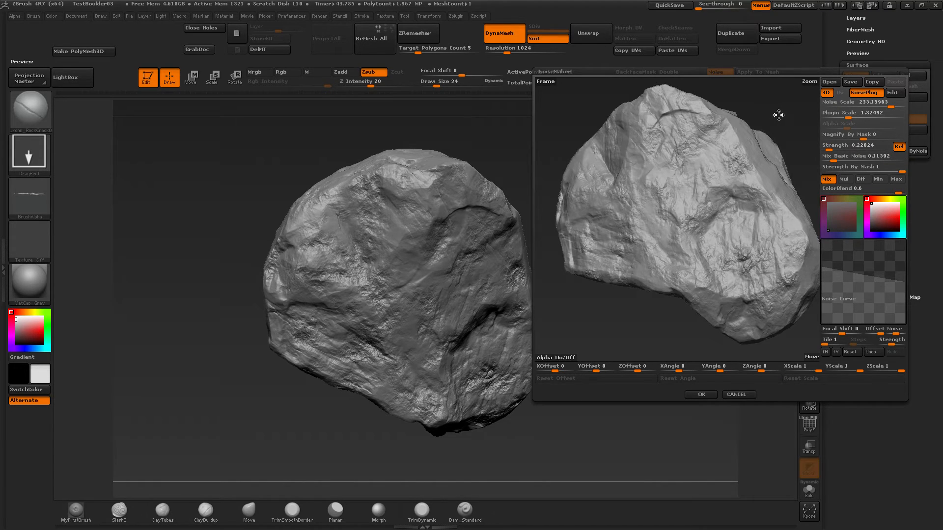
Step: Set the noise's Plugin Scale to about 32.45, Noise Scale to about 52 and Strength to -0.02479, and accept the settings
drag(785, 116, 775, 121)
mouse_move(858, 113)
mouse_down()
mouse_move(879, 112)
mouse_move(843, 119)
mouse_move(886, 108)
mouse_move(864, 110)
mouse_move(874, 109)
mouse_up()
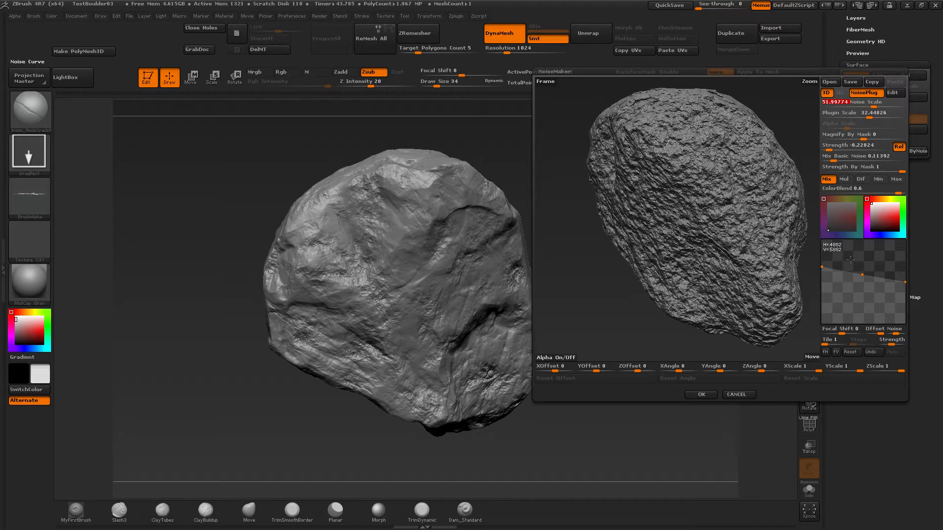
drag(830, 151, 840, 151)
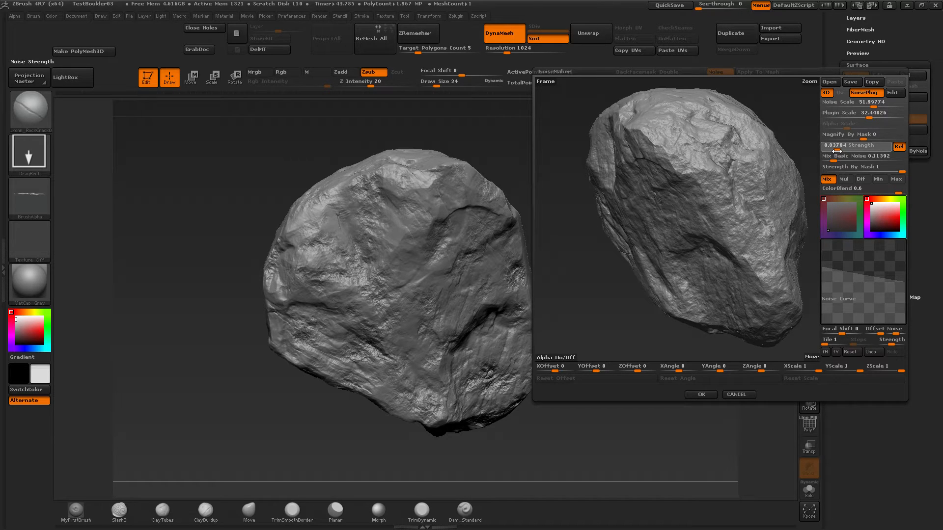
drag(837, 150, 839, 151)
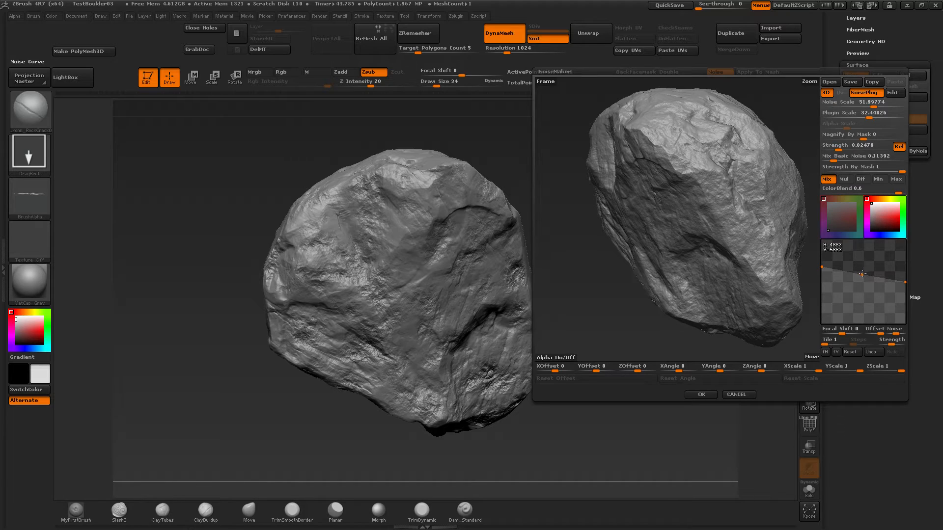
drag(863, 274, 856, 273)
click(702, 395)
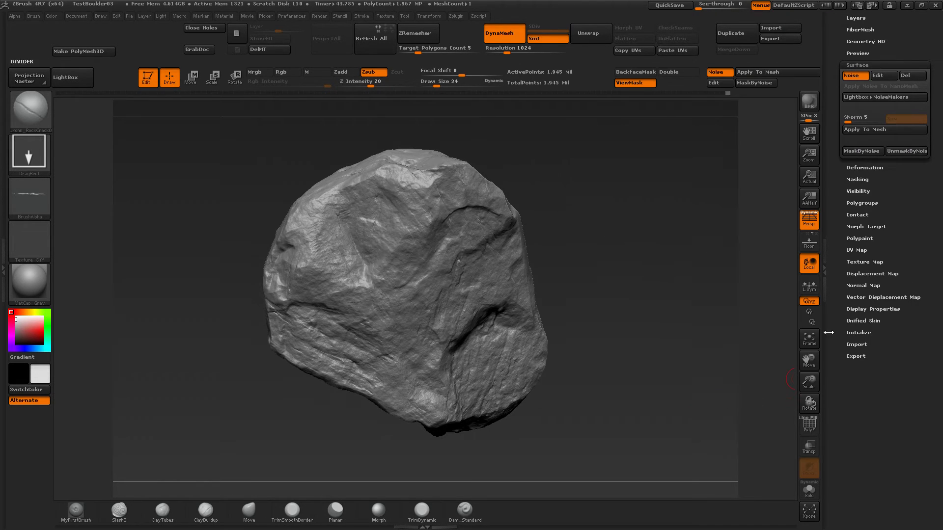
Step: Apply the surface noise to the mesh, inspect the boulder from several sides, and undo back to the earlier noise settings
click(860, 133)
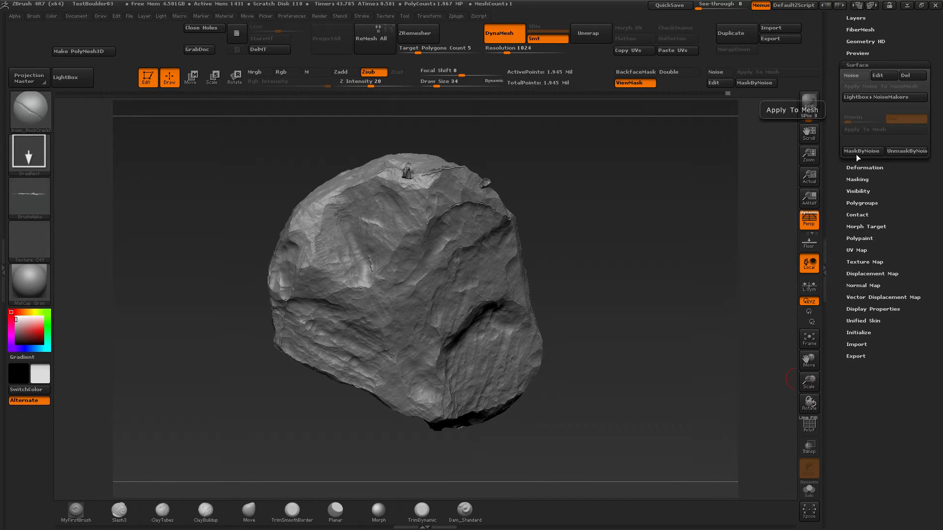
drag(665, 256, 616, 214)
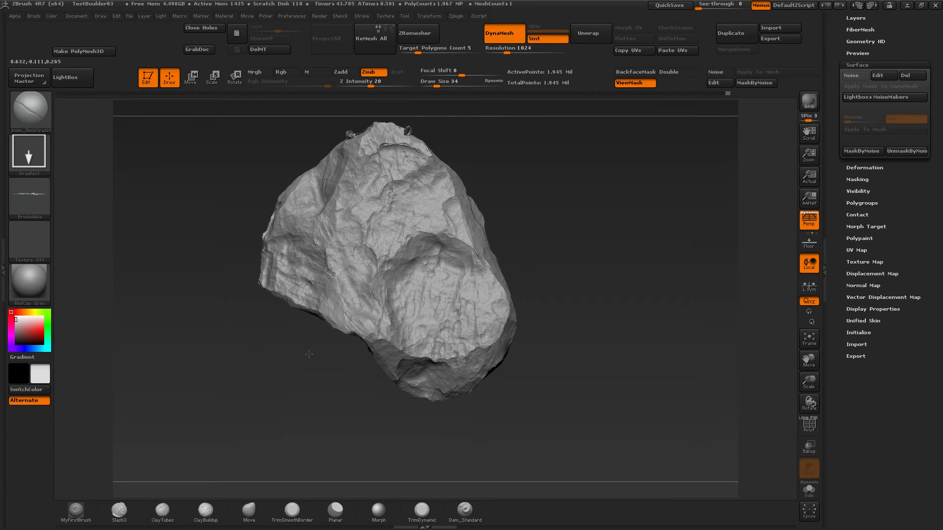
drag(339, 353, 335, 138)
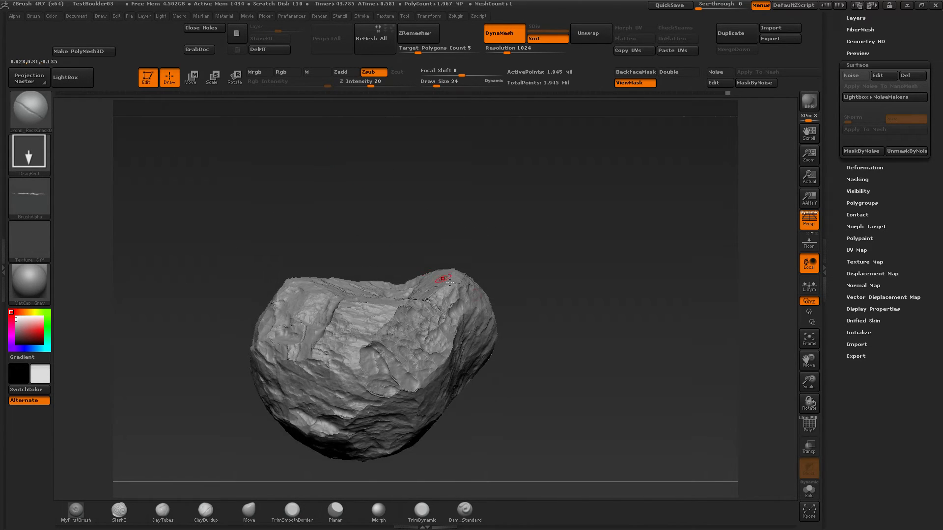
drag(535, 338, 545, 212)
drag(560, 302, 555, 259)
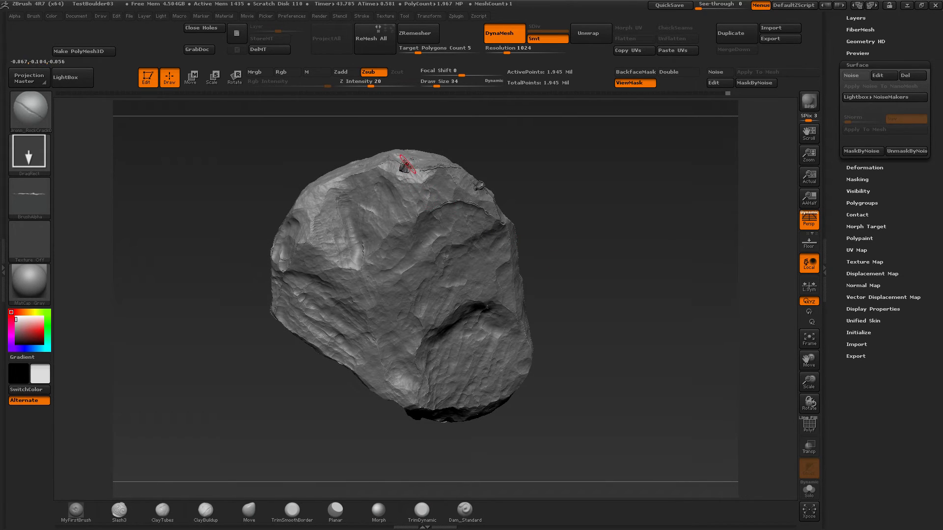
drag(573, 292, 622, 288)
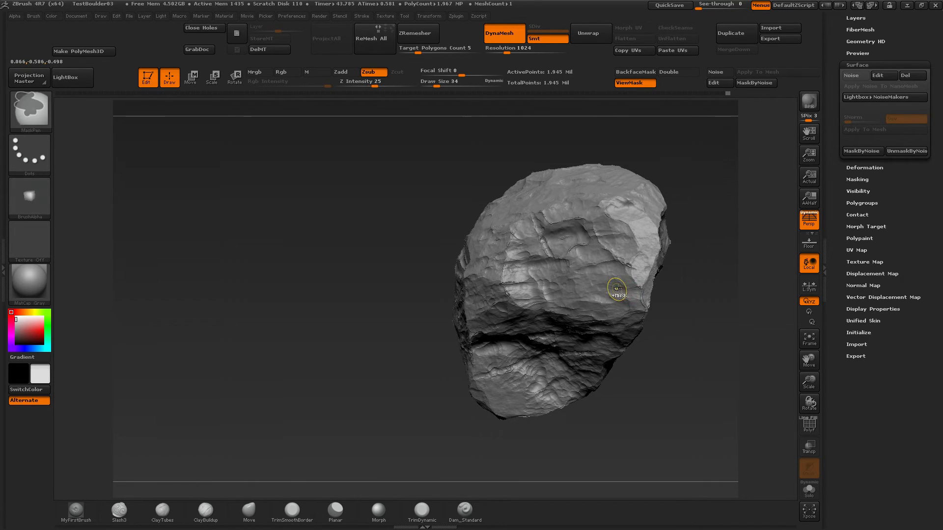
key(ctrl+z)
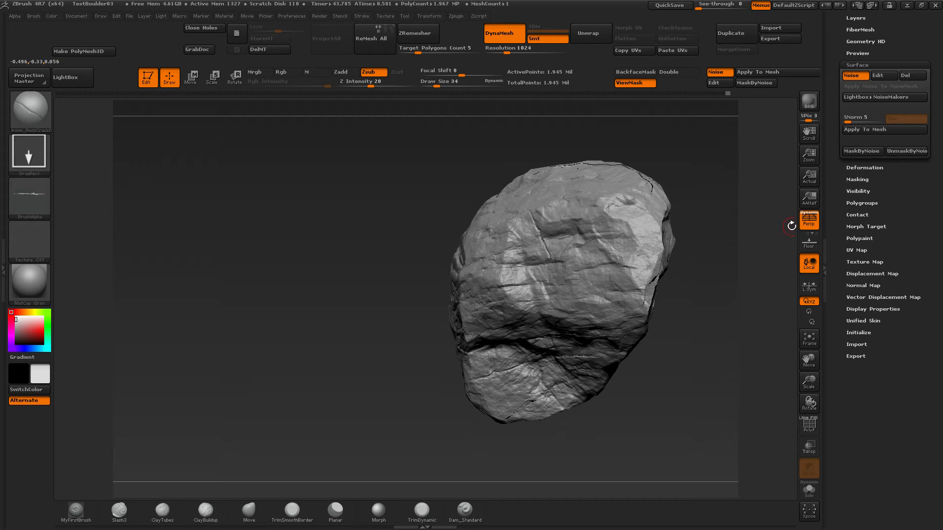
key(ctrl+z)
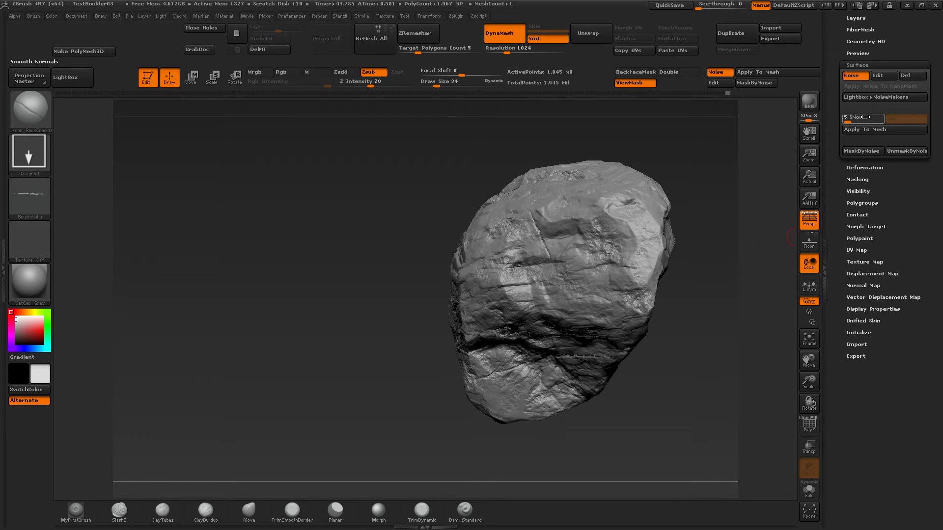
Step: Edit the restored surface noise to a Strength of -0.06323 and apply it to the boulder mesh
click(884, 77)
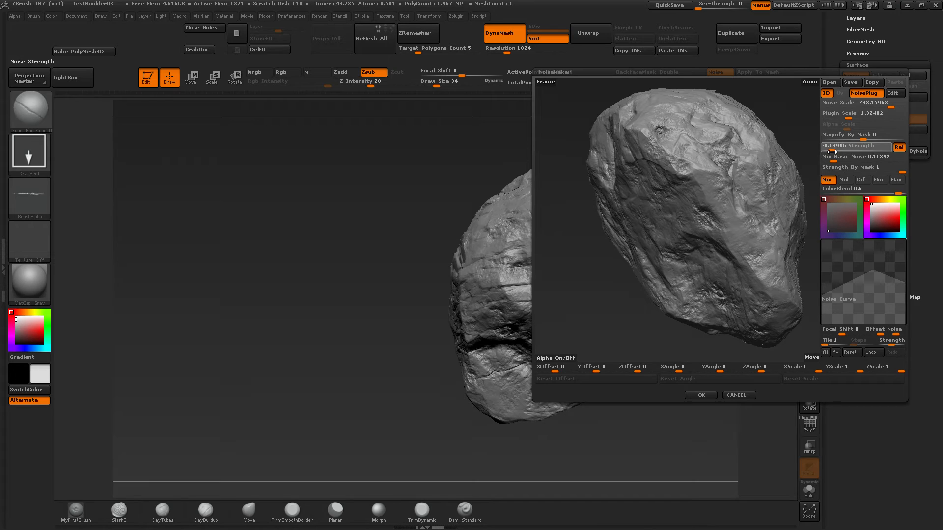
drag(832, 152, 837, 152)
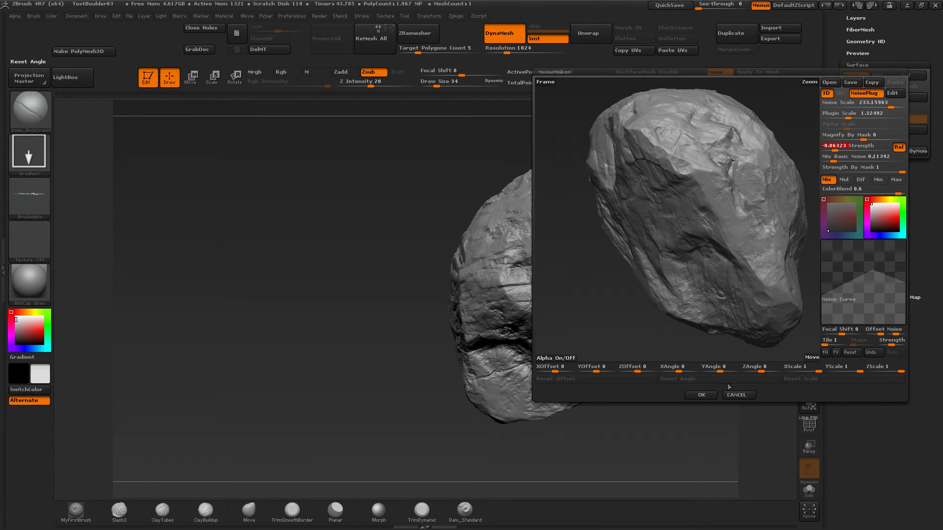
click(701, 394)
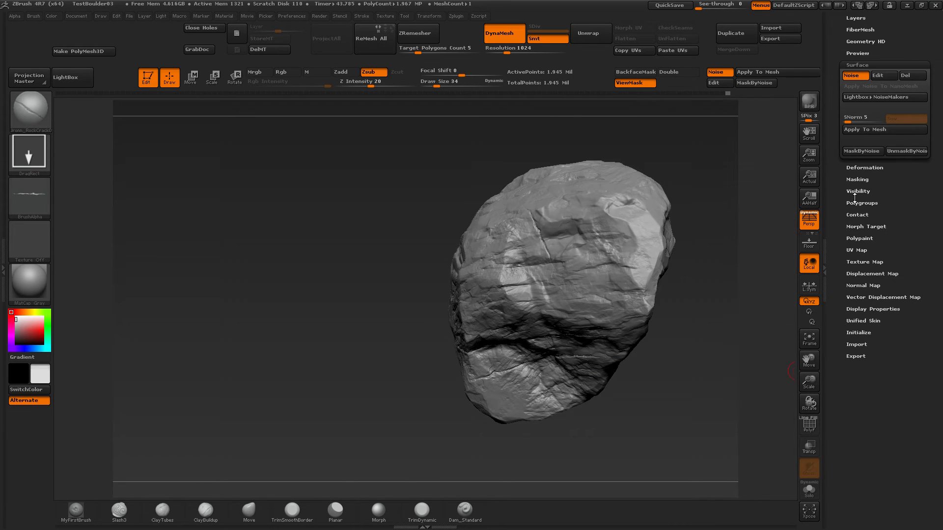
click(859, 129)
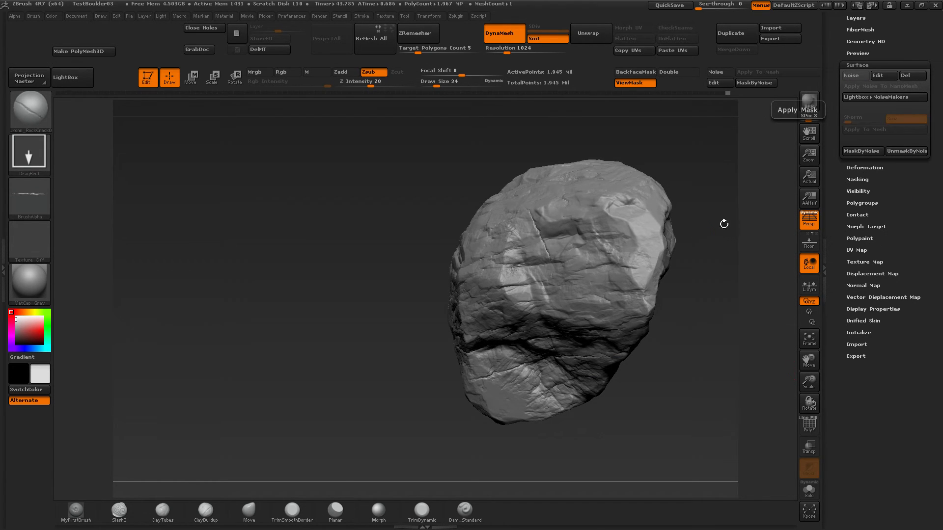
drag(378, 320, 528, 301)
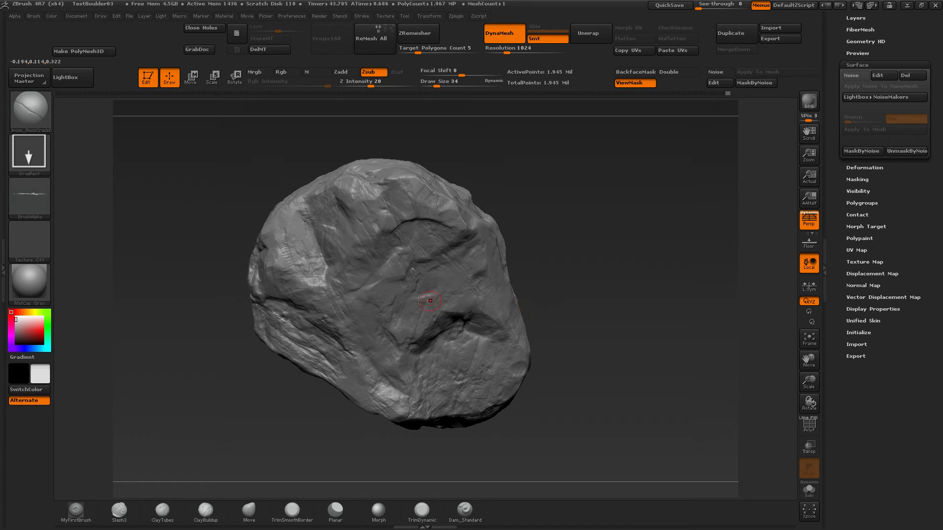
drag(229, 287, 262, 282)
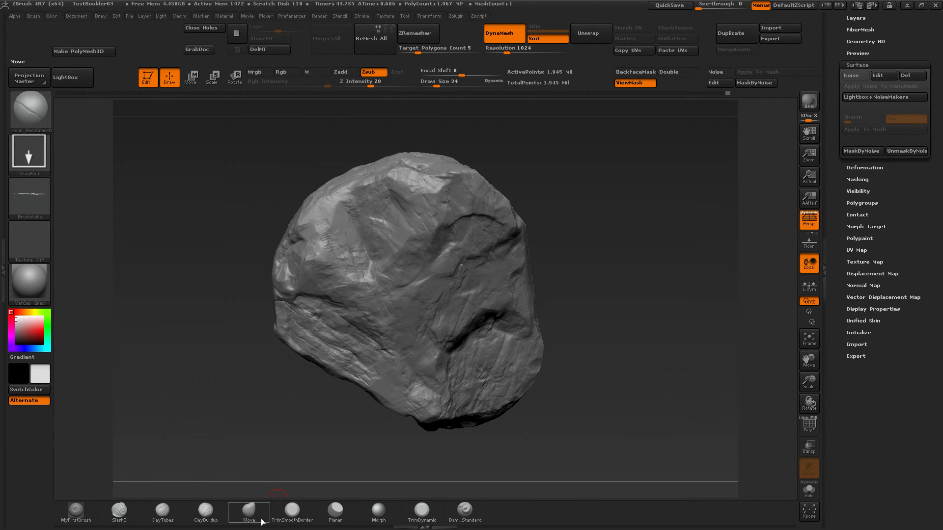
Step: Switch to the TrimSmoothBorder brush and look over the boulder's upper edge
click(286, 520)
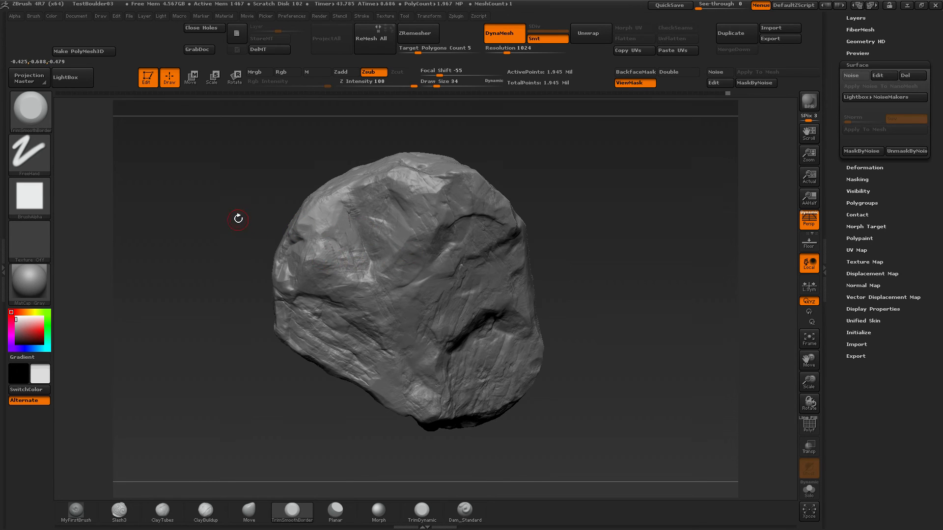
mouse_move(238, 216)
mouse_down()
mouse_move(213, 217)
mouse_move(303, 221)
mouse_up()
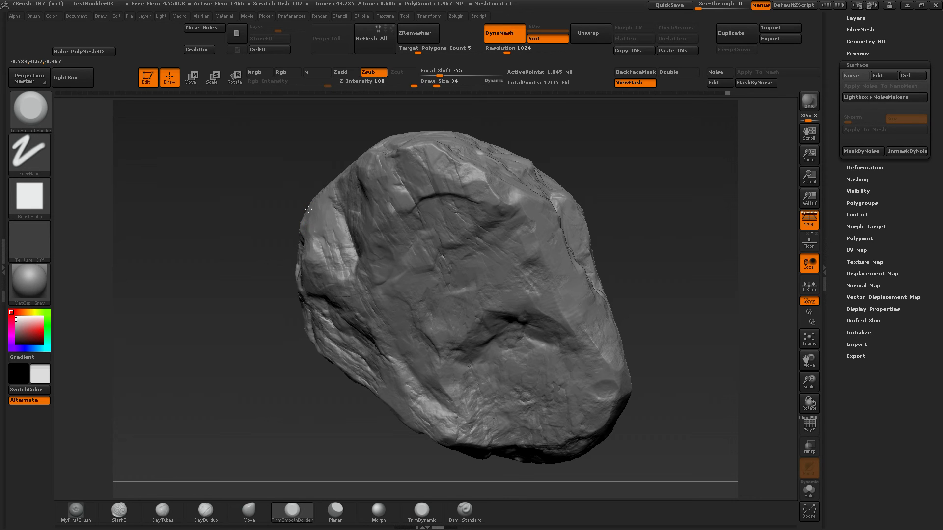
drag(299, 224, 307, 226)
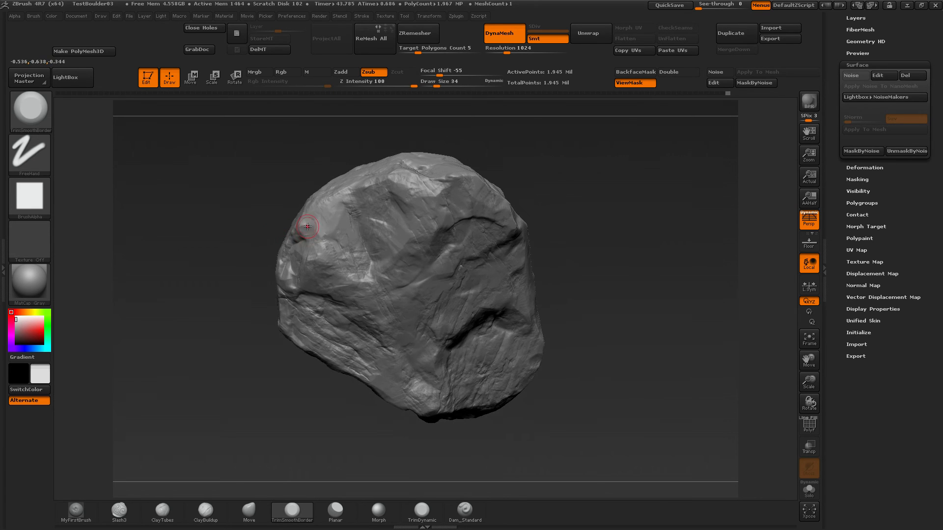
Step: Choose the fourth Jronn_RockDamage brush from the brush library and look over the boulder from several sides
click(42, 120)
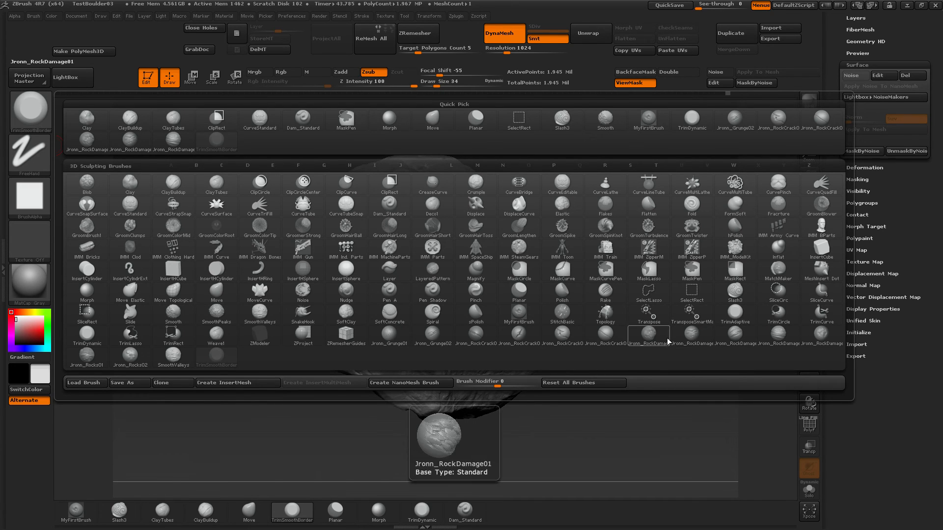
click(779, 335)
drag(321, 221, 354, 230)
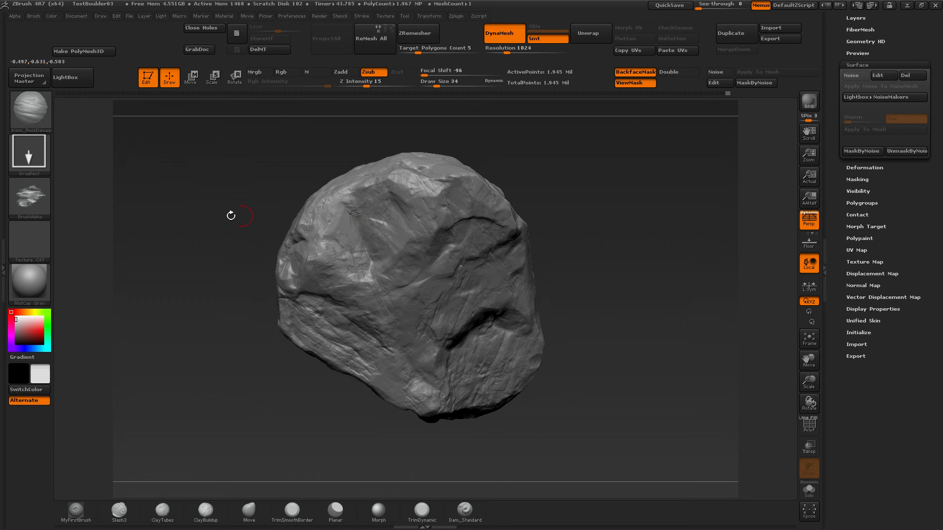
drag(205, 203, 282, 299)
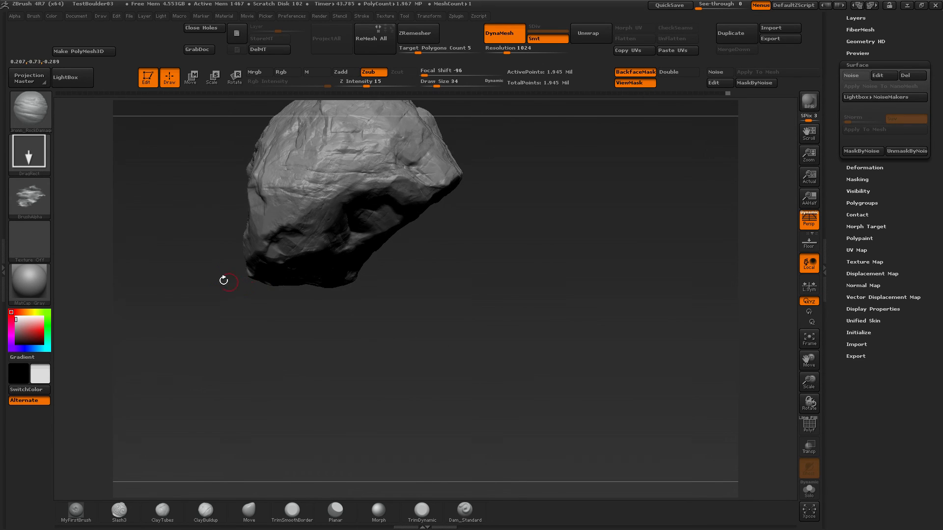
alt+drag(192, 250, 320, 275)
alt+drag(319, 275, 169, 300)
alt+drag(505, 370, 625, 400)
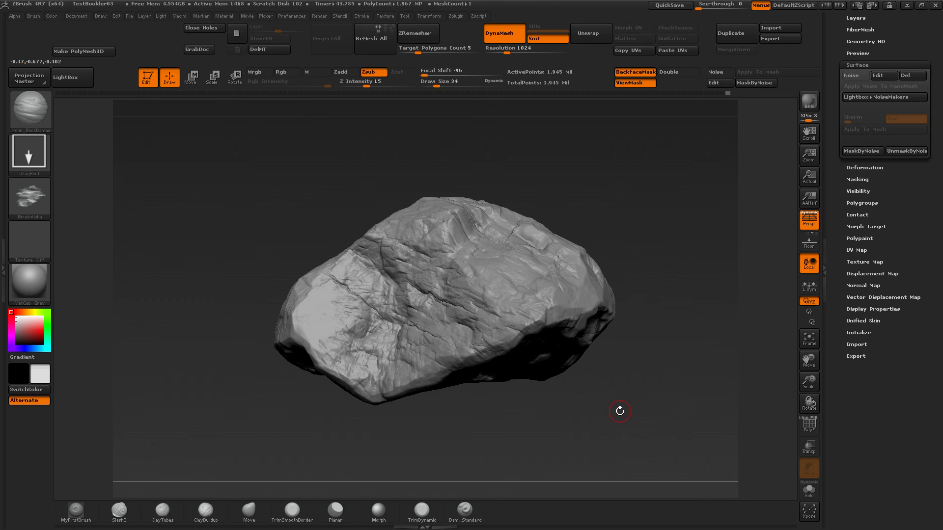
Step: Save the project as TestBoulder03_2.ZPR in the TestBoulder03 folder
key(ctrl)
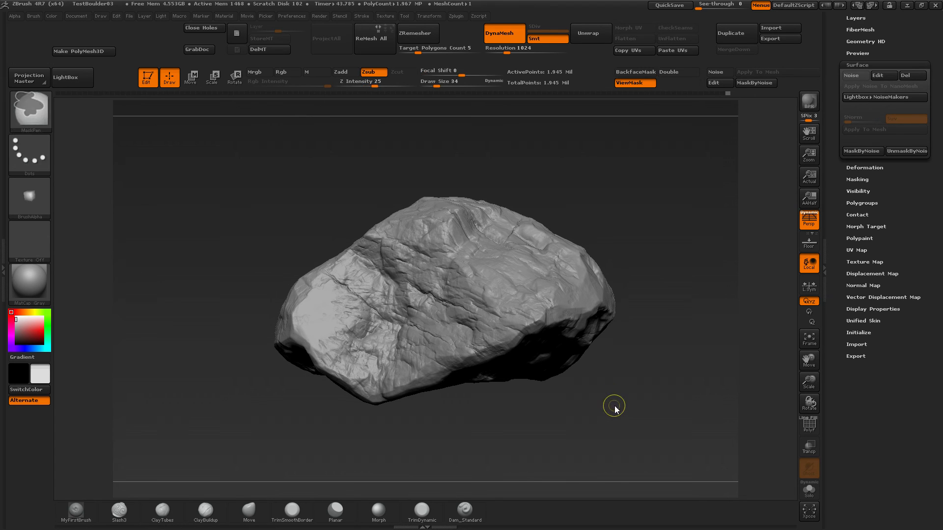
key(ctrl+s)
key(Right)
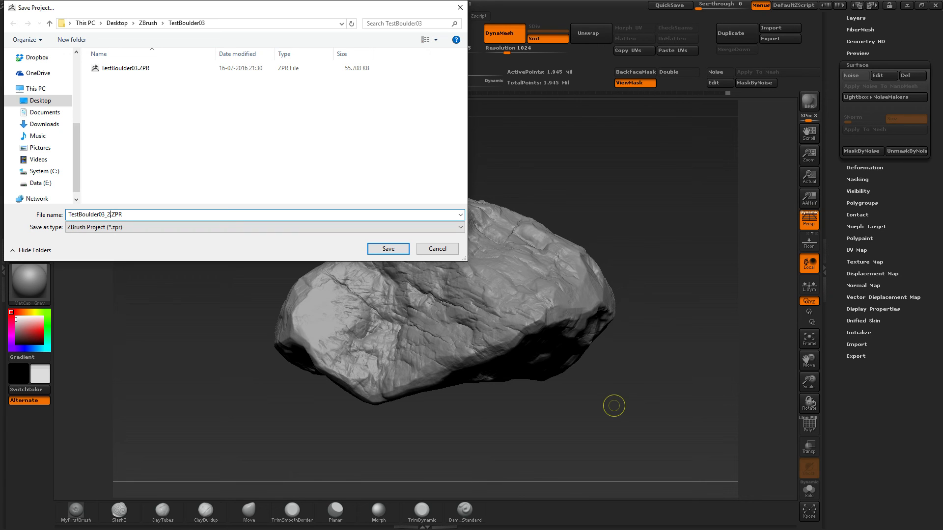
key(Return)
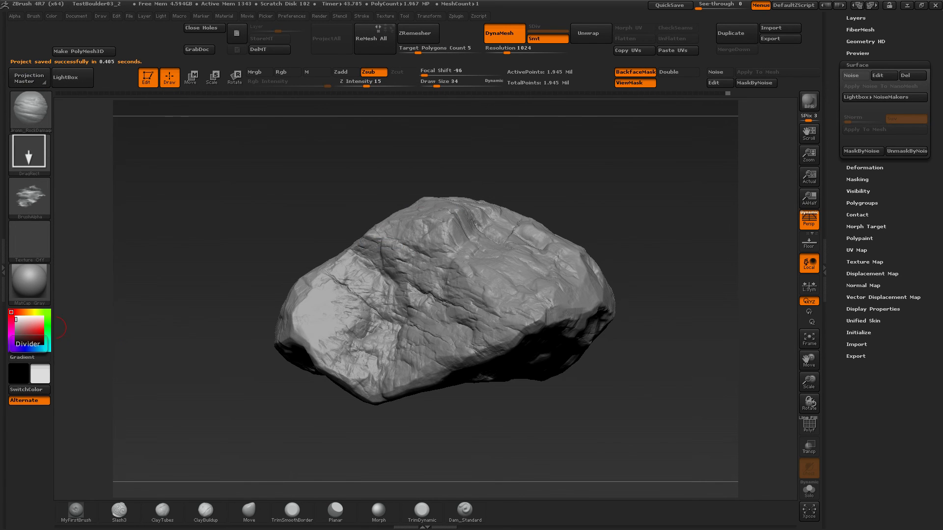